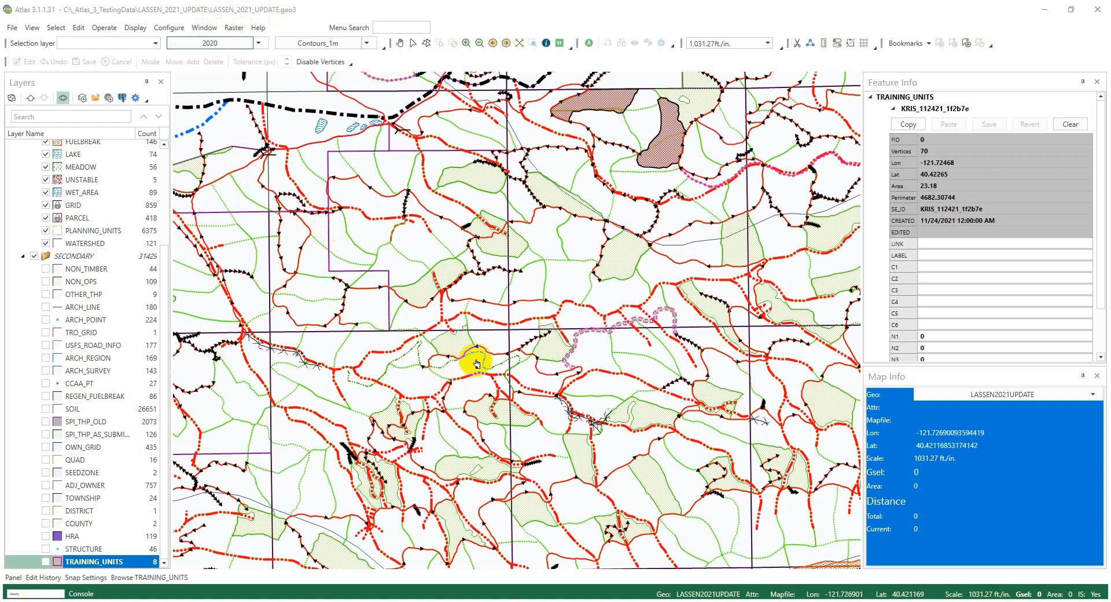
# Step: Hide the PLANNING_UNITS layer using the list of layers found at a point on the map
pyautogui.rightClick(554, 288)
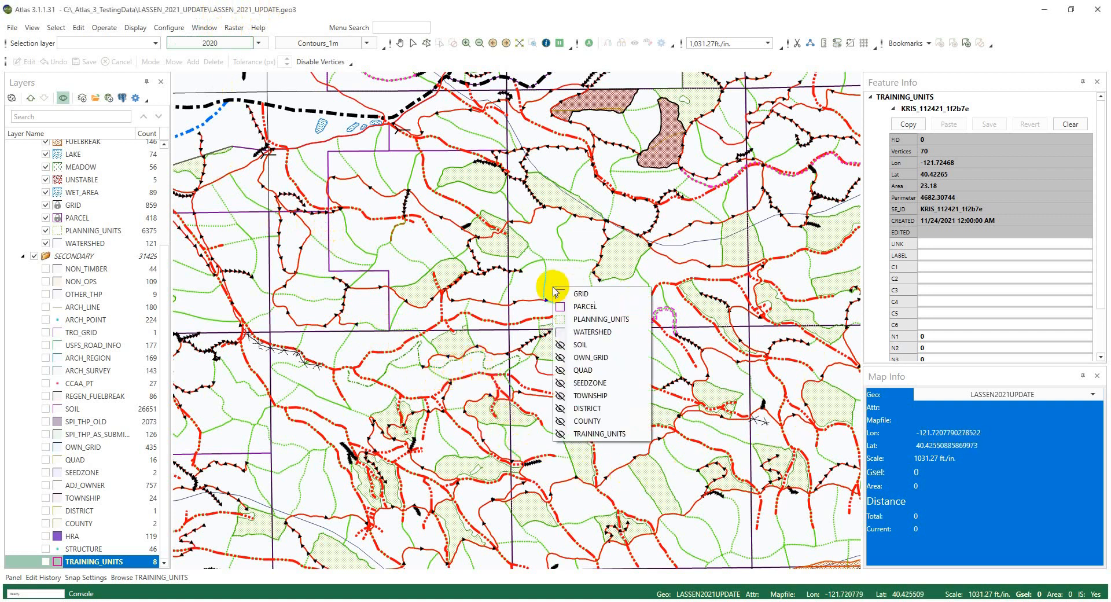
pyautogui.click(591, 321)
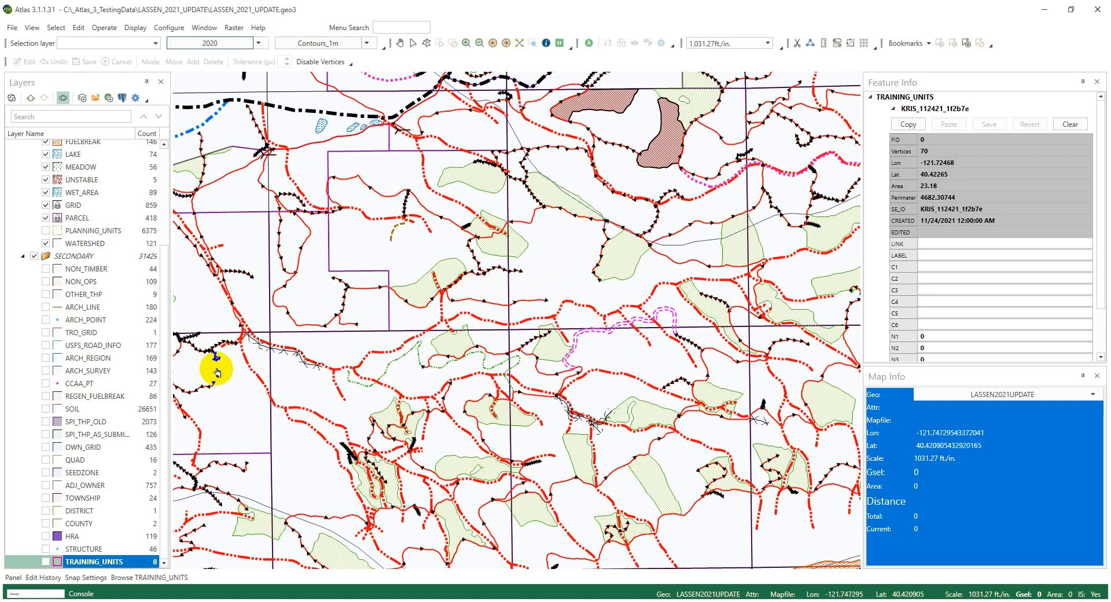
# Step: Collapse the SECONDARY layer group and turn off its visibility
pyautogui.scroll(3, 112, 258)
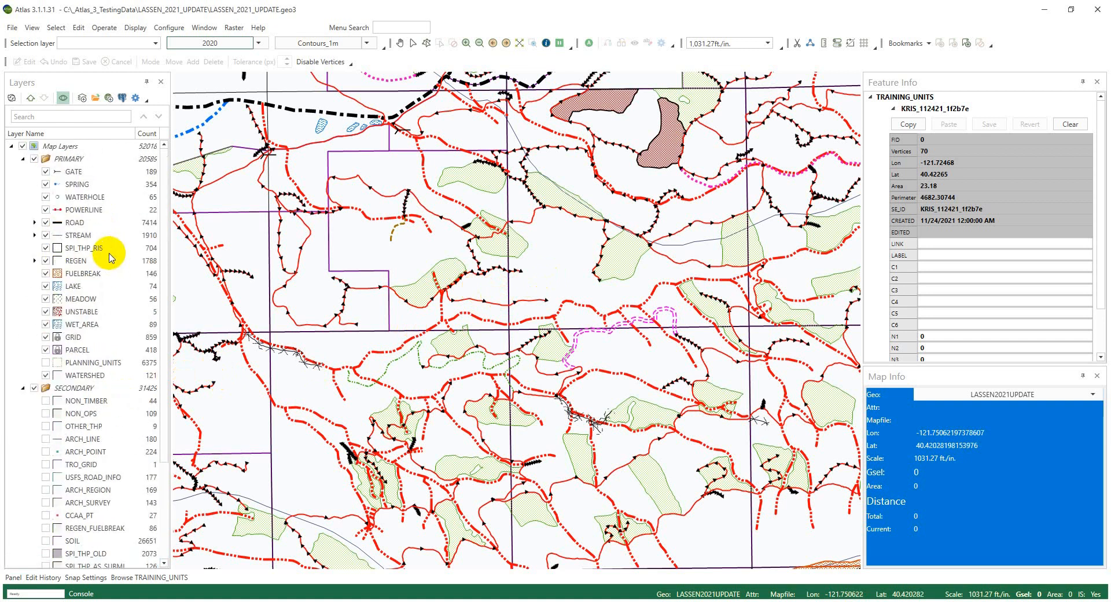
pyautogui.click(23, 388)
pyautogui.click(34, 388)
# Step: Toggle the PLANNING_UNITS layer on and back off in the layer tree
pyautogui.click(46, 363)
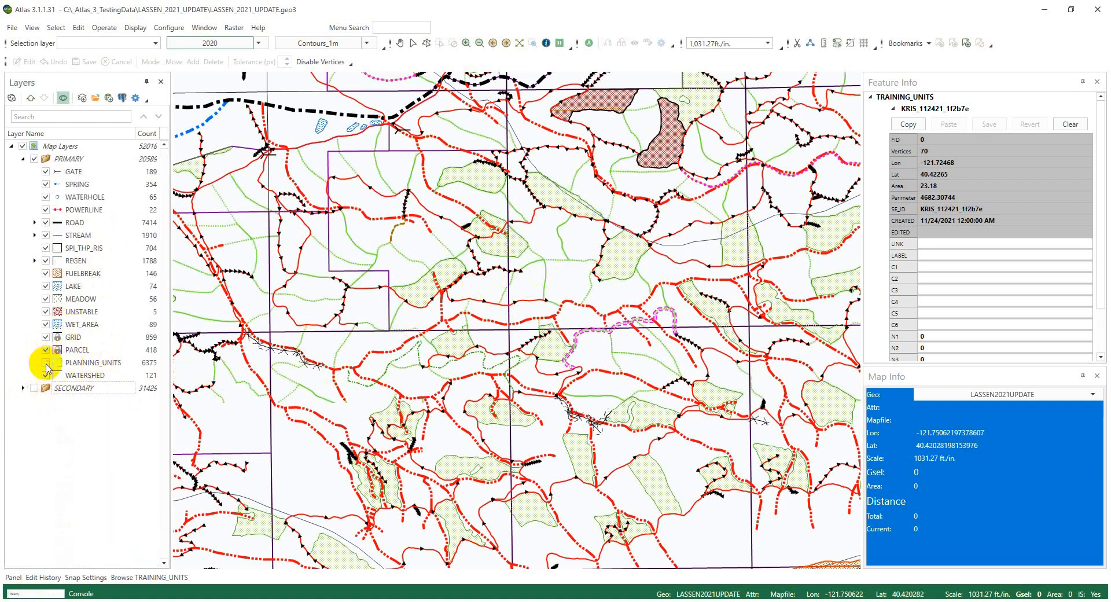
pyautogui.click(46, 363)
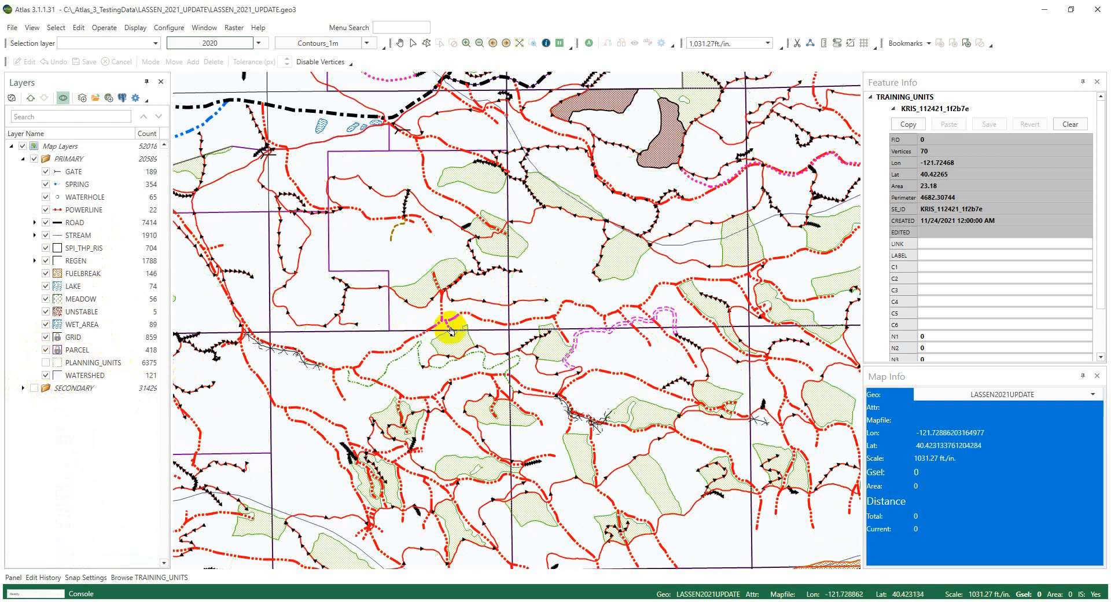
# Step: List the visible and hidden layers present at several different points on the map
pyautogui.rightClick(501, 320)
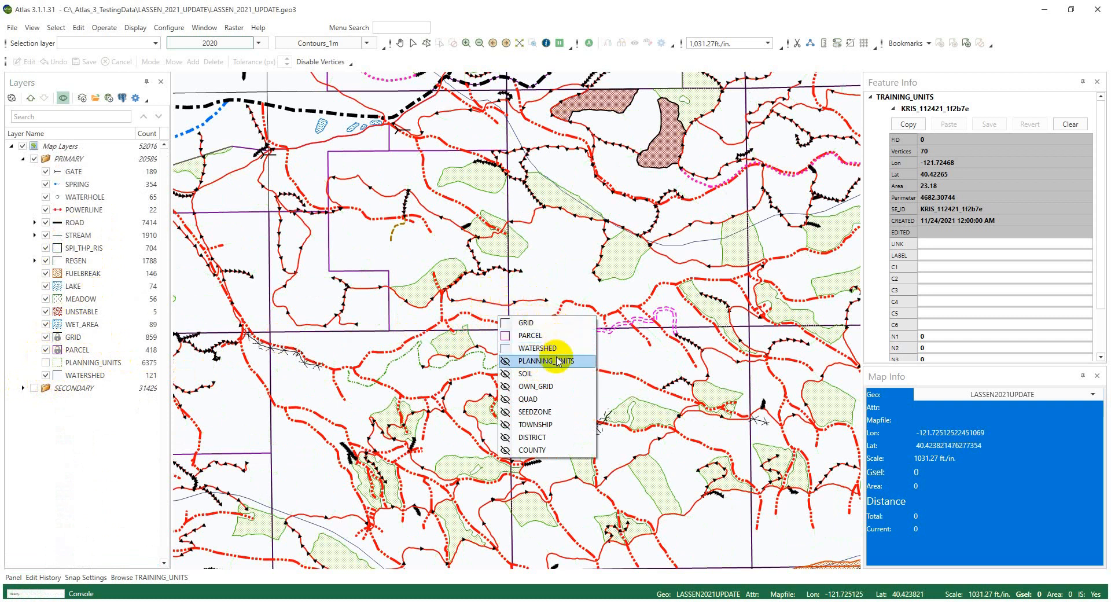
pyautogui.rightClick(535, 294)
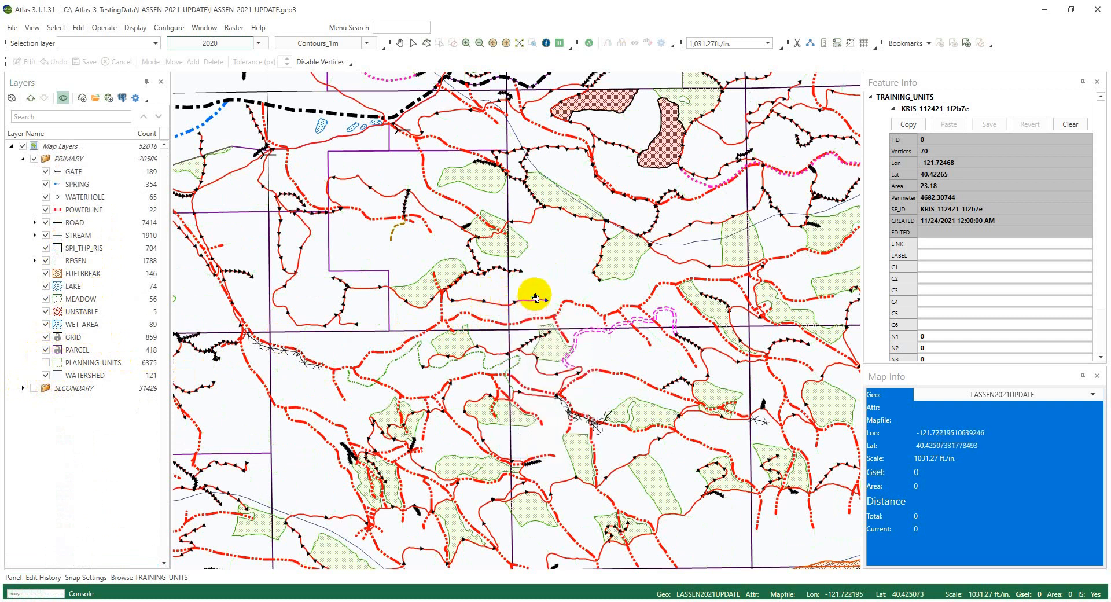
pyautogui.rightClick(609, 249)
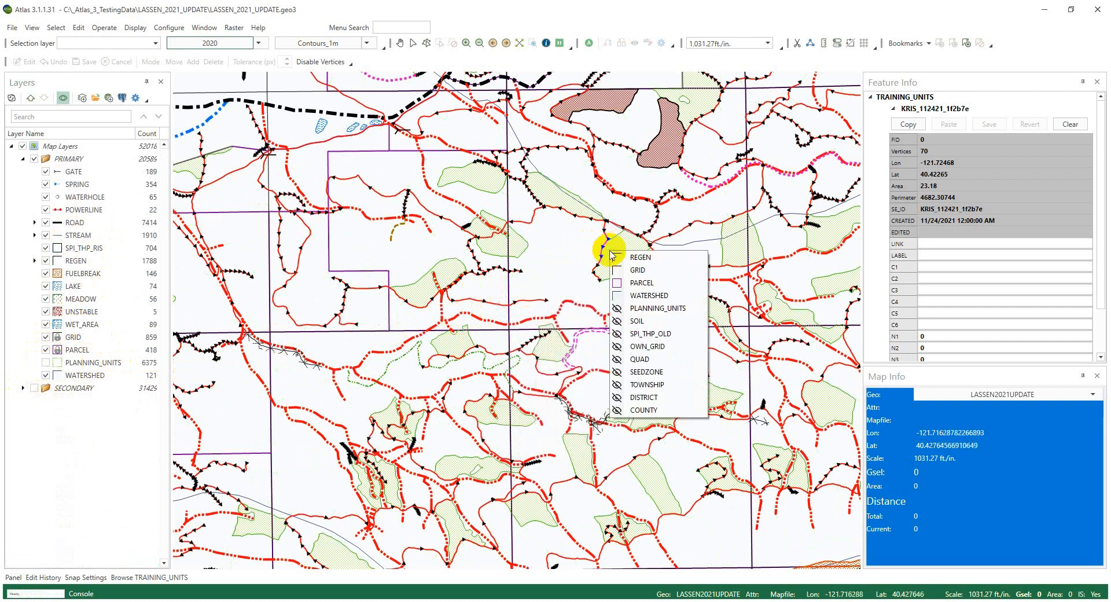
pyautogui.rightClick(465, 301)
pyautogui.rightClick(237, 351)
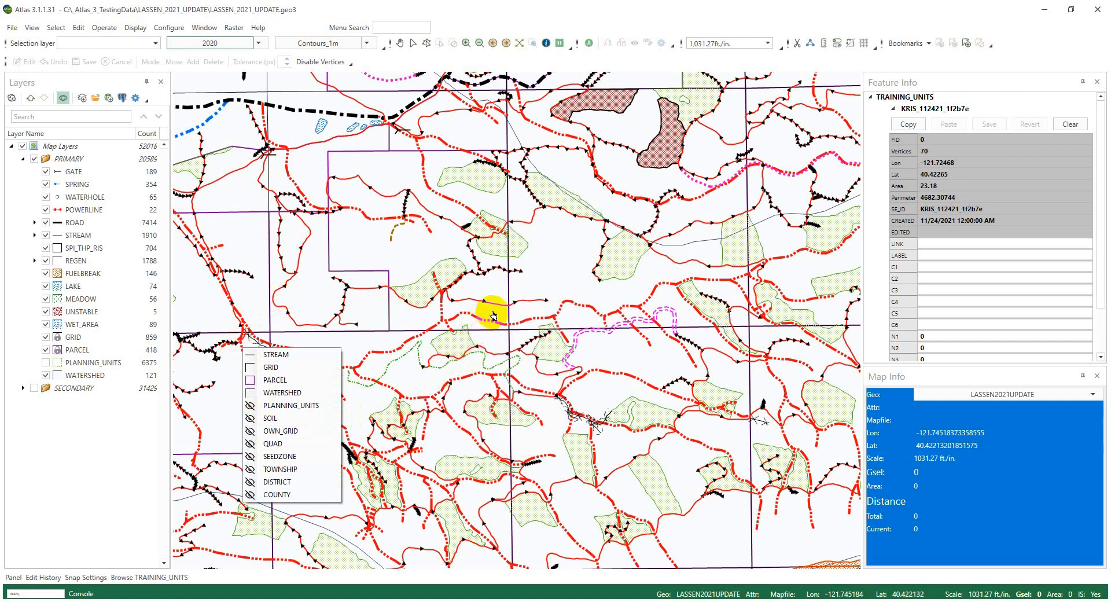
# Step: Show the PLANNING_UNITS layer using the list of layers at a map point, and hide it again the same way
pyautogui.rightClick(523, 311)
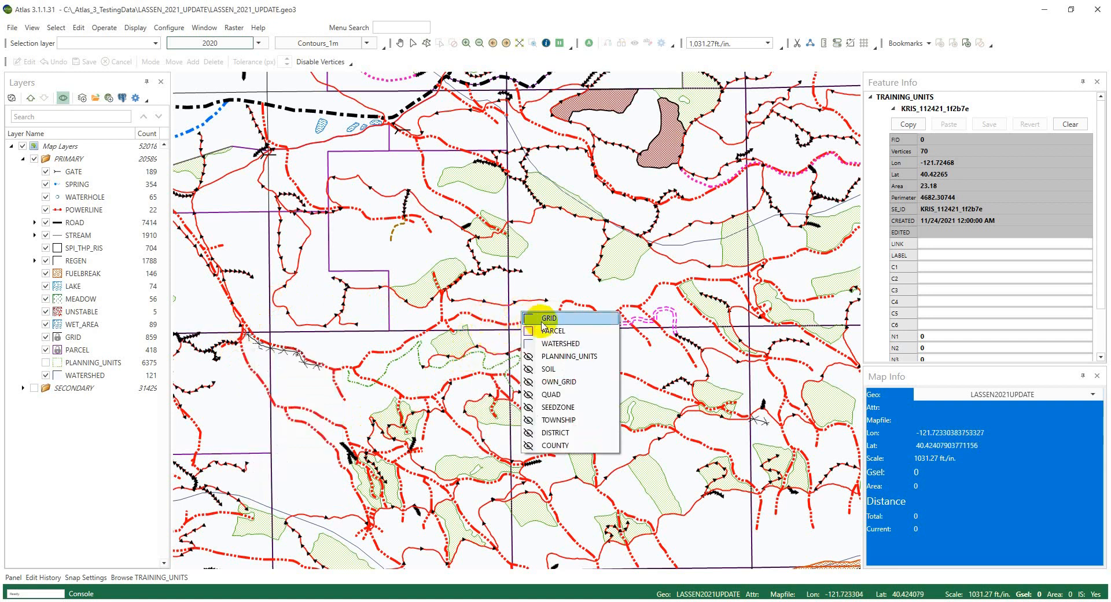
pyautogui.click(559, 360)
pyautogui.rightClick(528, 300)
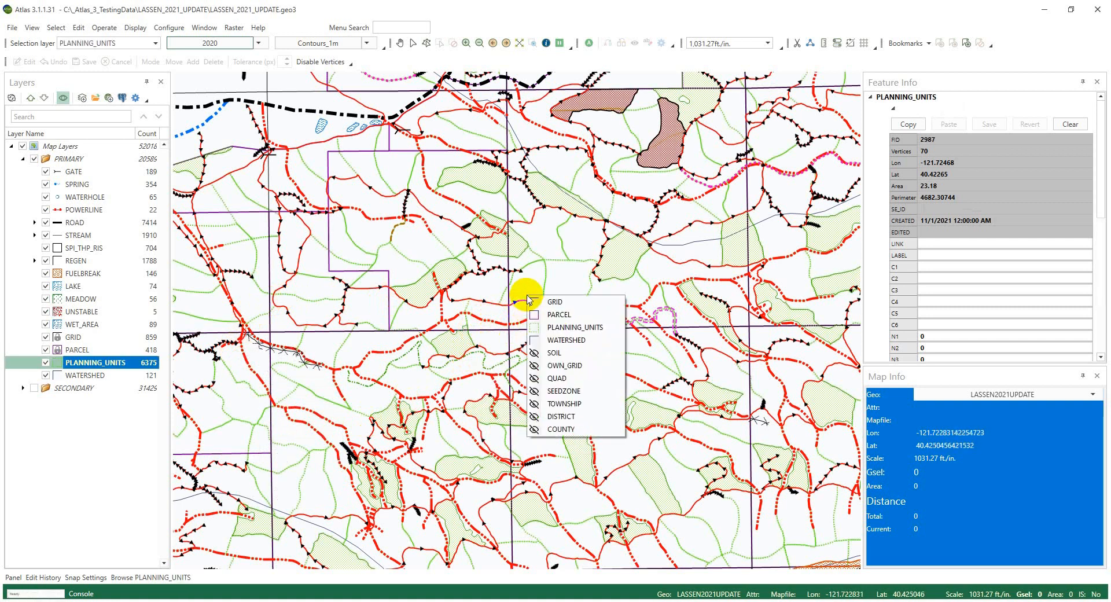
pyautogui.click(550, 329)
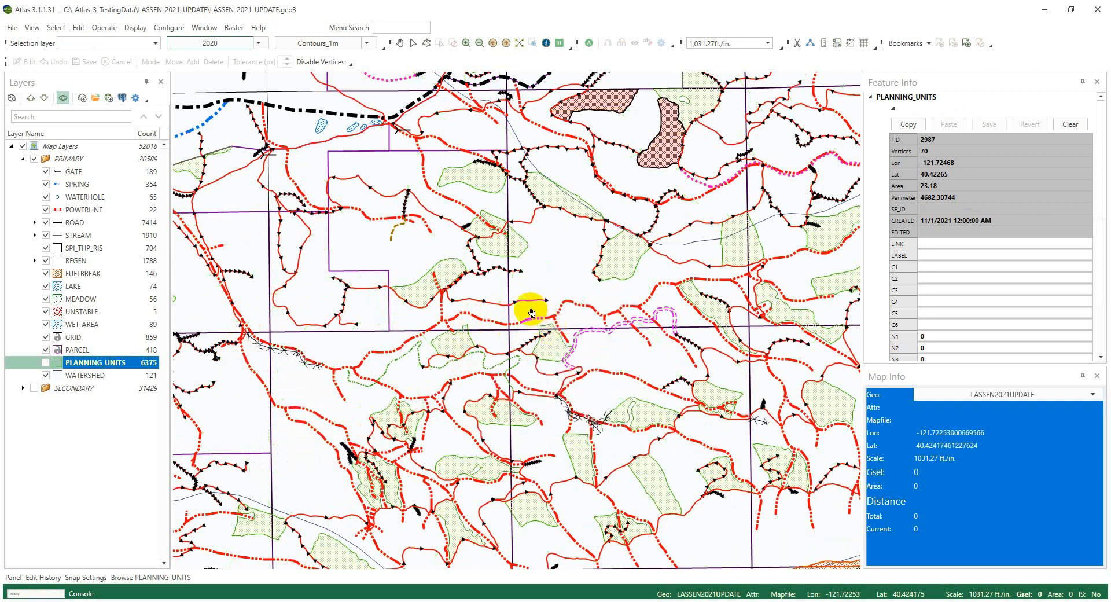
# Step: Turn on PLANNING_UNITS as the selection layer from the list of layers at a map point
pyautogui.rightClick(531, 312)
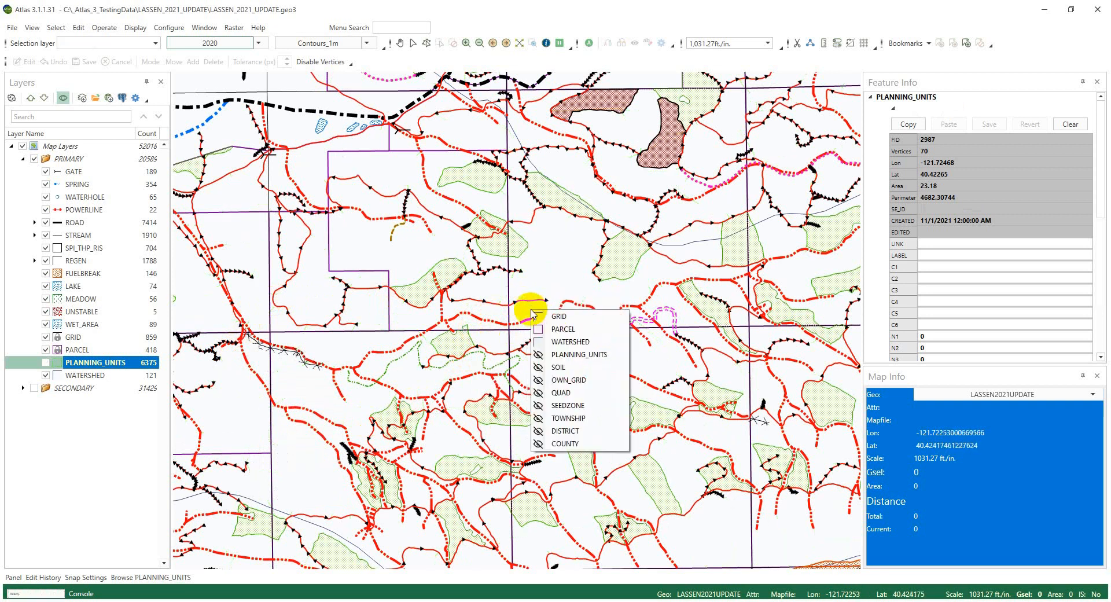
pyautogui.click(556, 355)
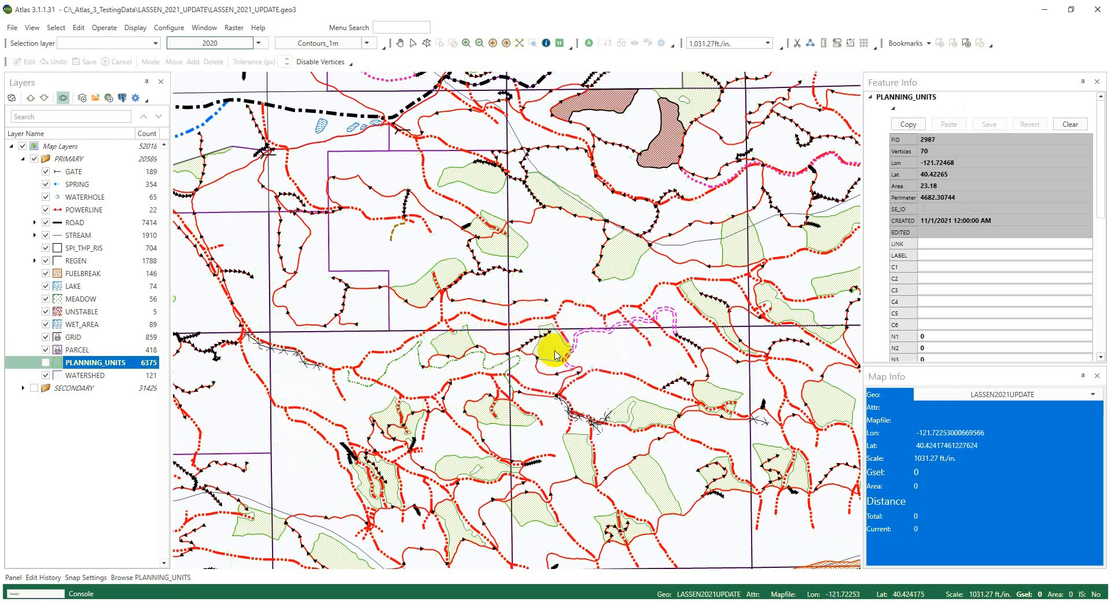
pyautogui.rightClick(521, 316)
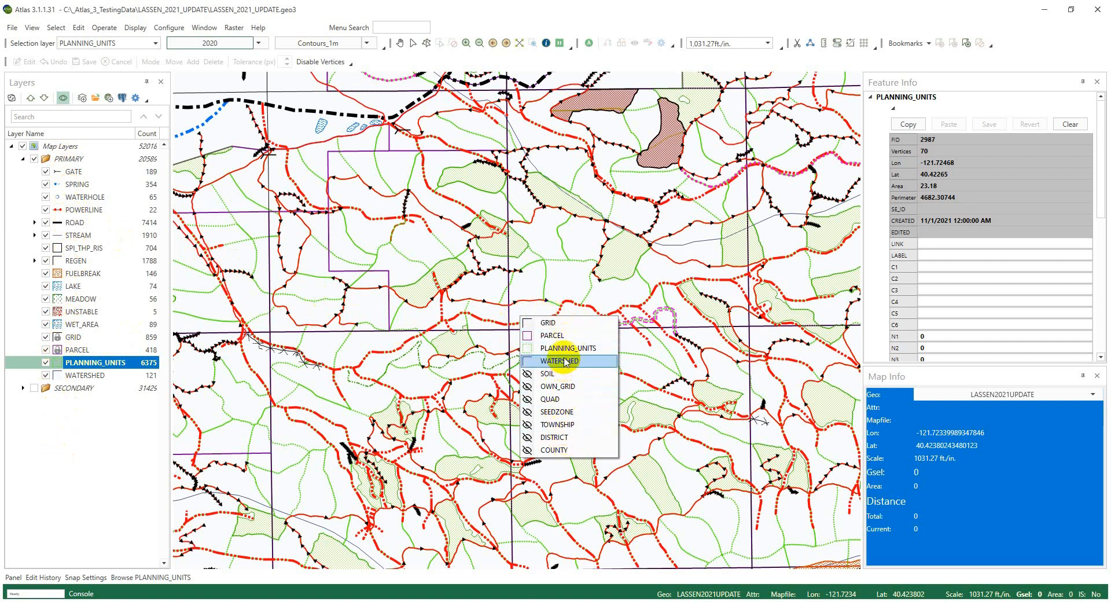
# Step: Select a block of planning units across the middle of the map with a selection box, and clear the selection
pyautogui.moveTo(547, 270)
pyautogui.mouseDown()
pyautogui.moveTo(574, 253)
pyautogui.moveTo(543, 275)
pyautogui.mouseUp()
pyautogui.moveTo(379, 258); pyautogui.dragTo(584, 434)
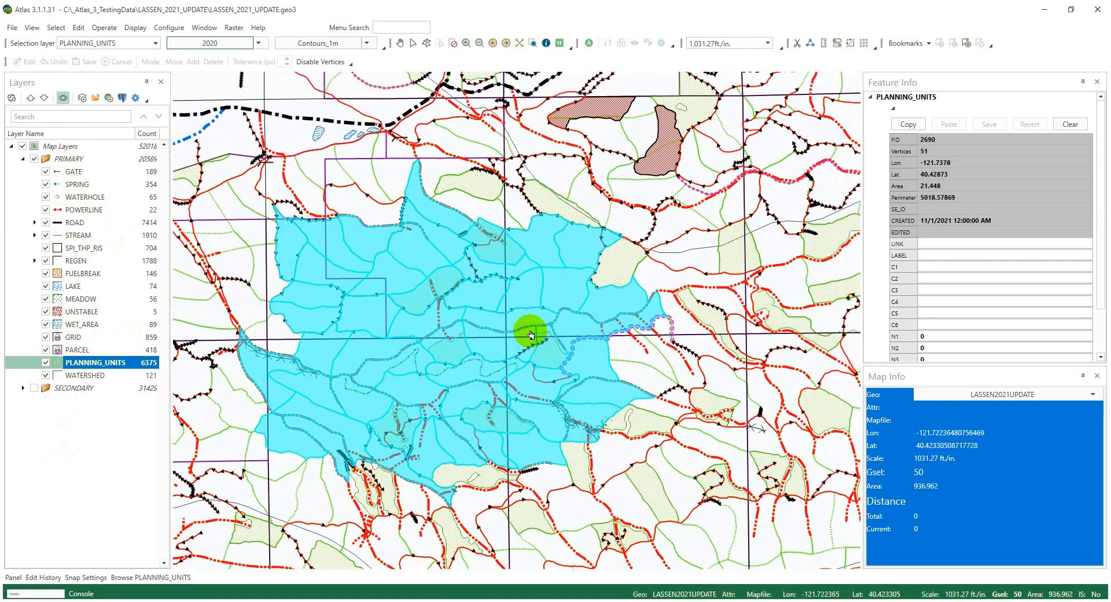
pyautogui.hotkey('alt', 's')
pyautogui.press('c')
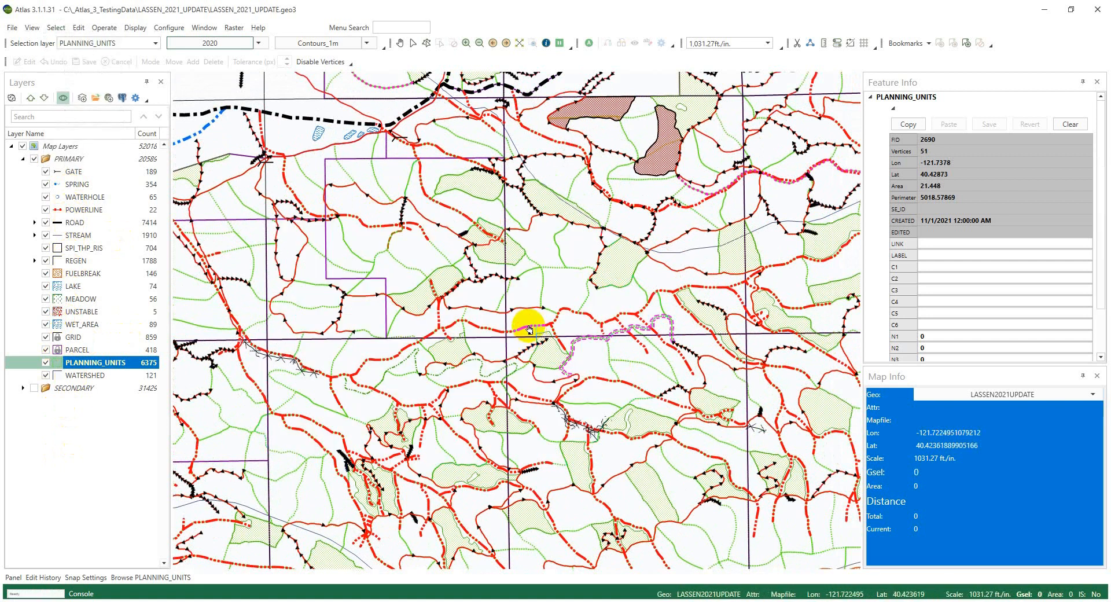
# Step: Select the single planning unit between the two hatched regeneration areas near the grid line intersection
pyautogui.scroll(3, 528, 343)
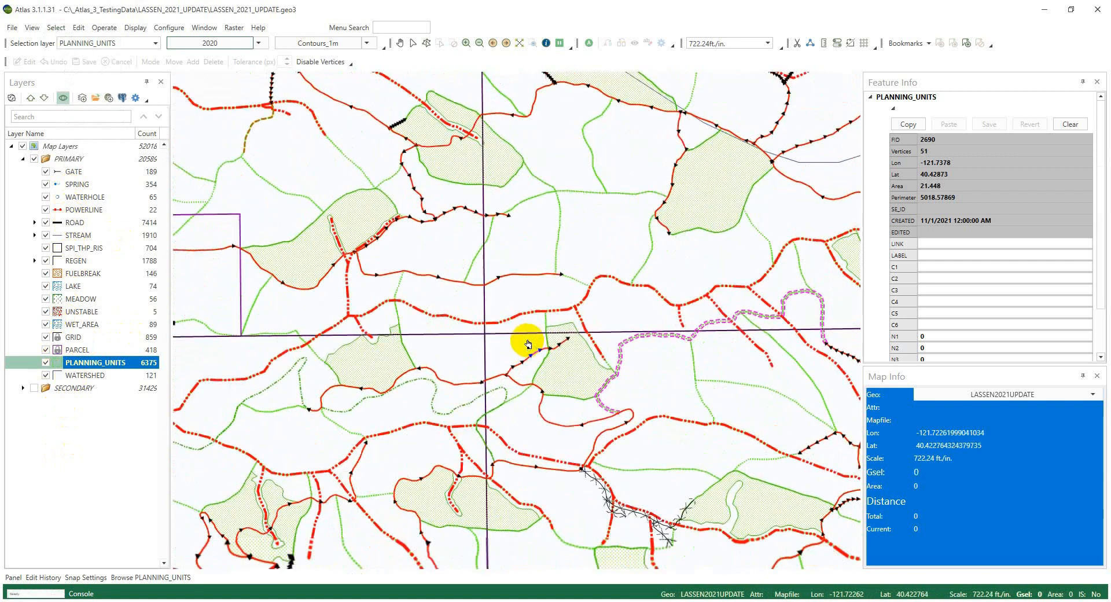
pyautogui.moveTo(482, 325); pyautogui.dragTo(500, 294)
pyautogui.click(506, 322)
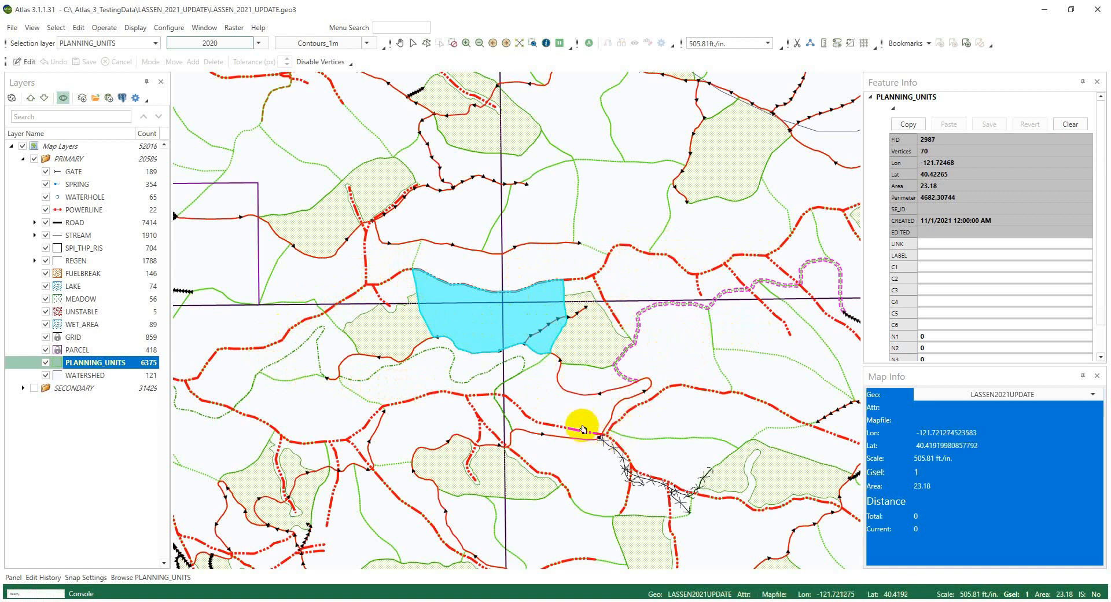
# Step: Make ROAD the selection layer and select the winding road along the planning unit's southern edge
pyautogui.rightClick(563, 365)
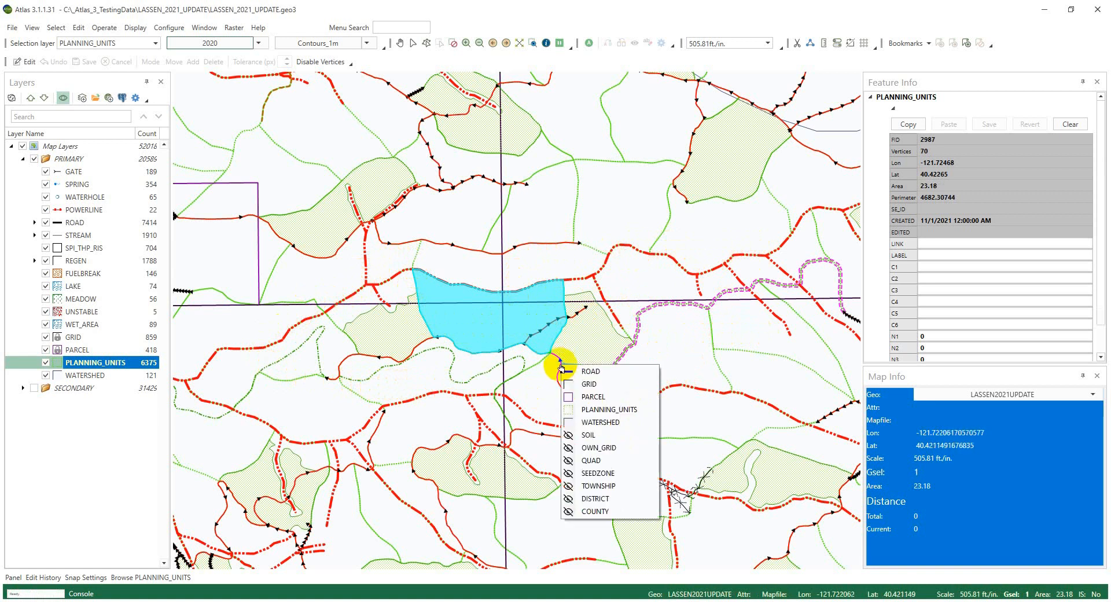
pyautogui.click(590, 371)
pyautogui.click(412, 351)
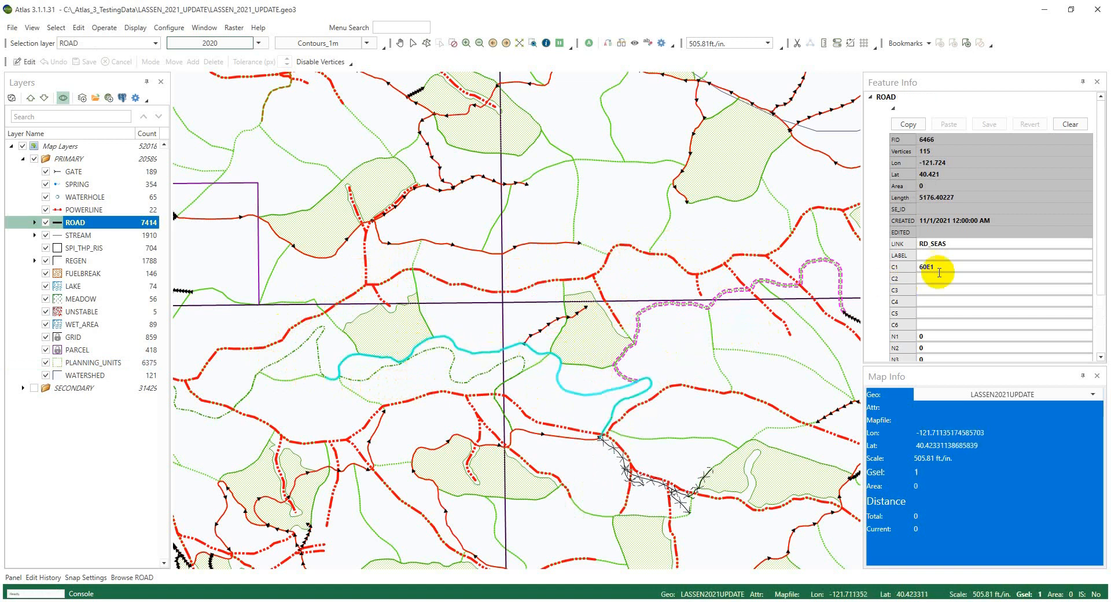
# Step: Inspect the selected road's LINK and C1 attributes, and clear the selection
pyautogui.click(965, 243)
pyautogui.doubleClick(951, 243)
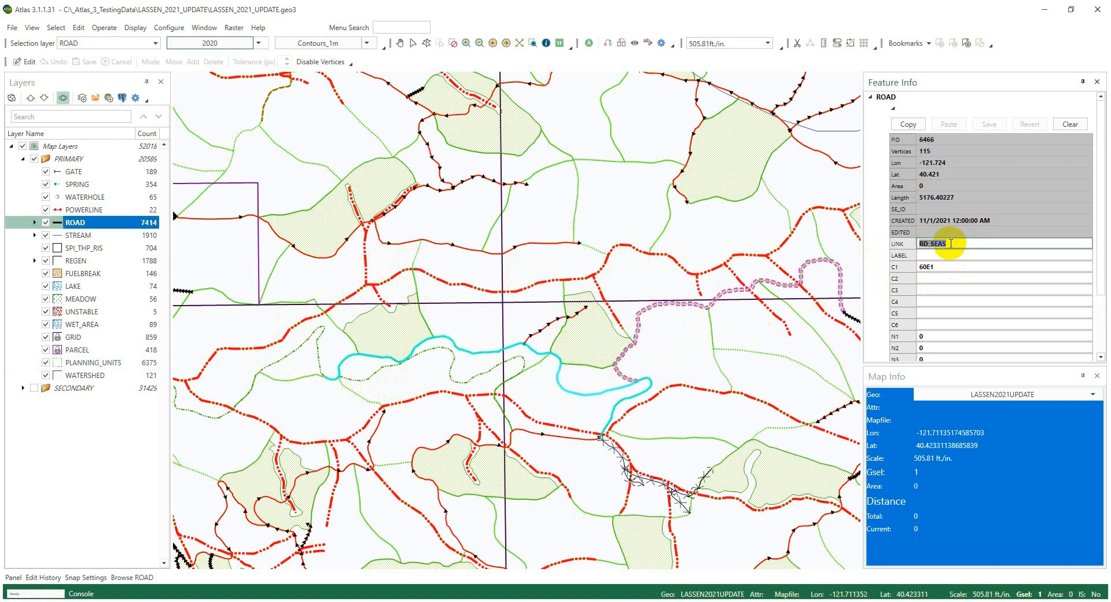
pyautogui.click(946, 269)
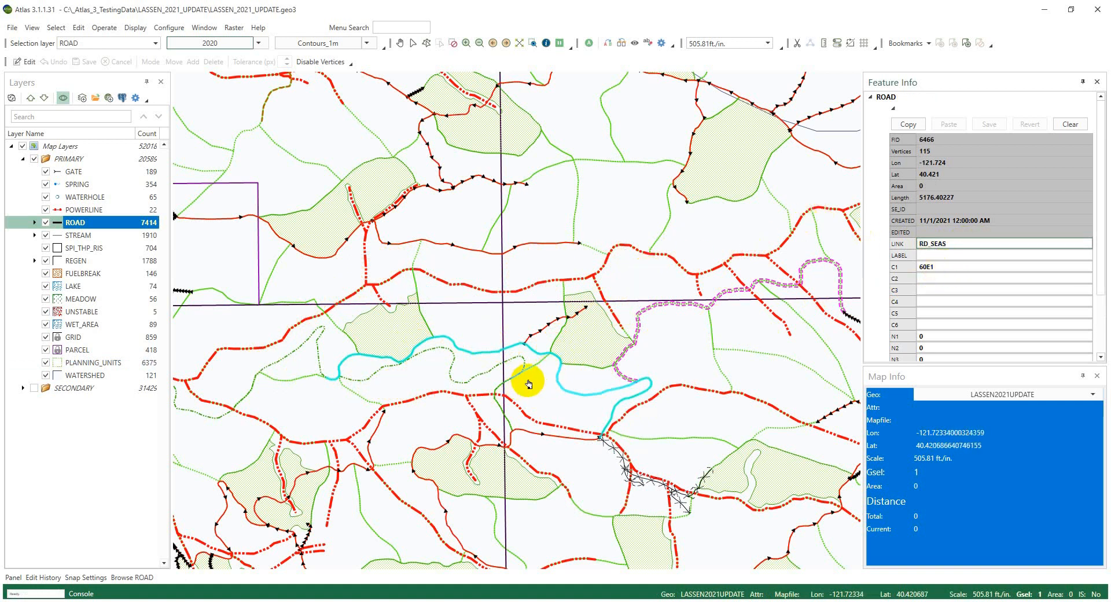
pyautogui.hotkey('alt', 's')
pyautogui.press('c')
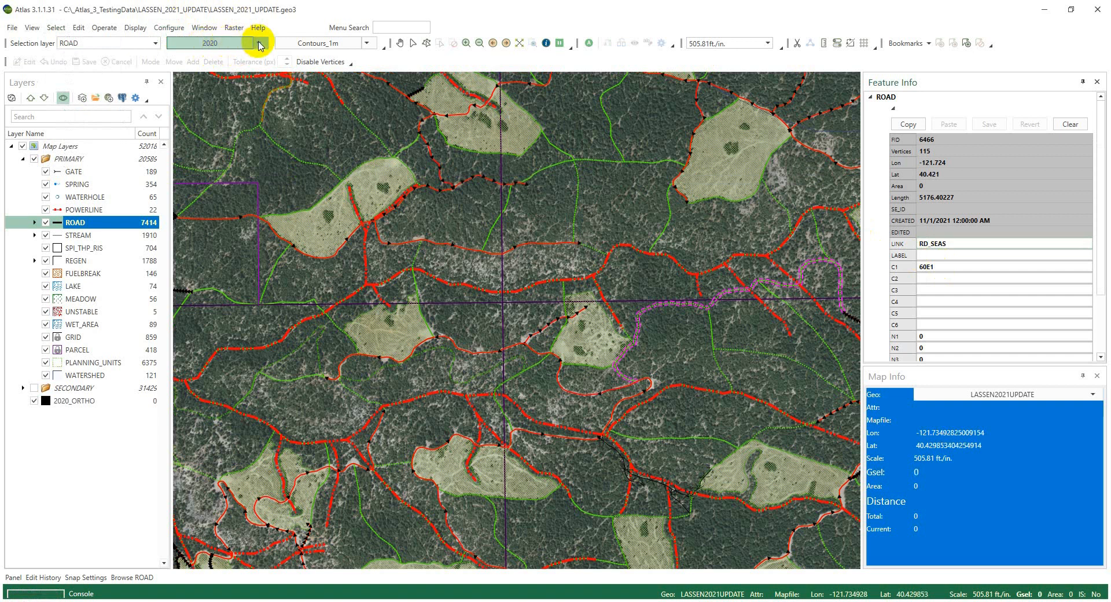
# Step: Review the available background rasters and turn off the 2020 imagery
pyautogui.click(260, 44)
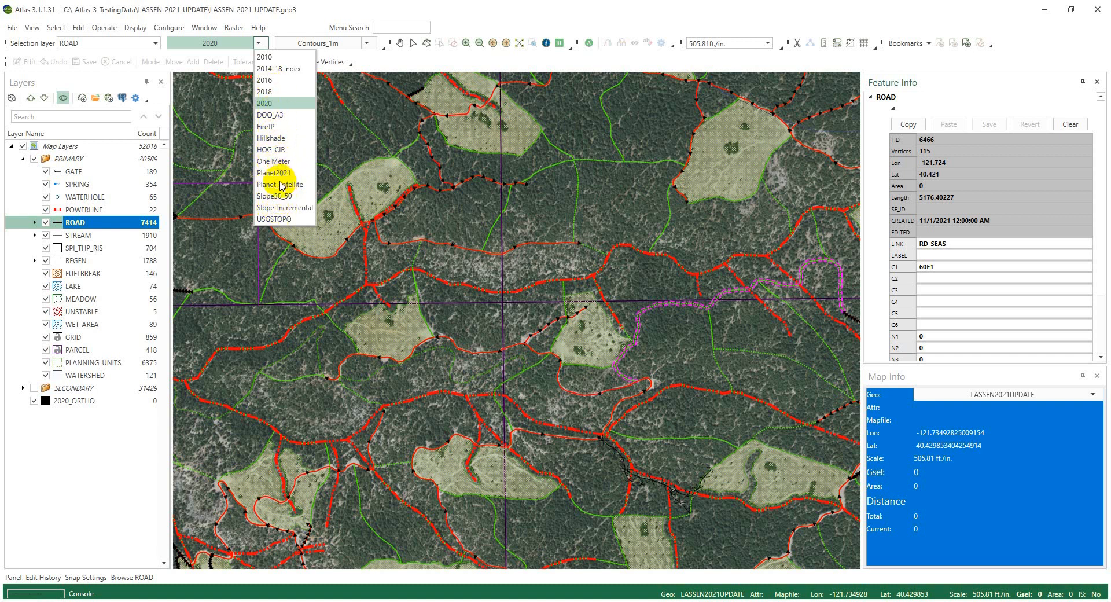
pyautogui.click(304, 18)
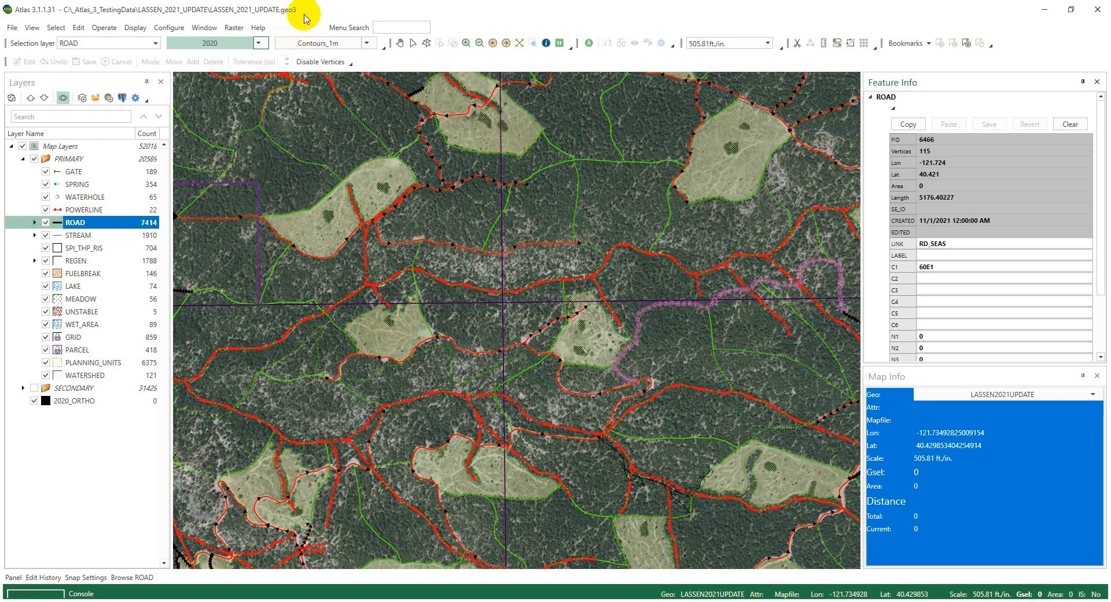
pyautogui.click(223, 47)
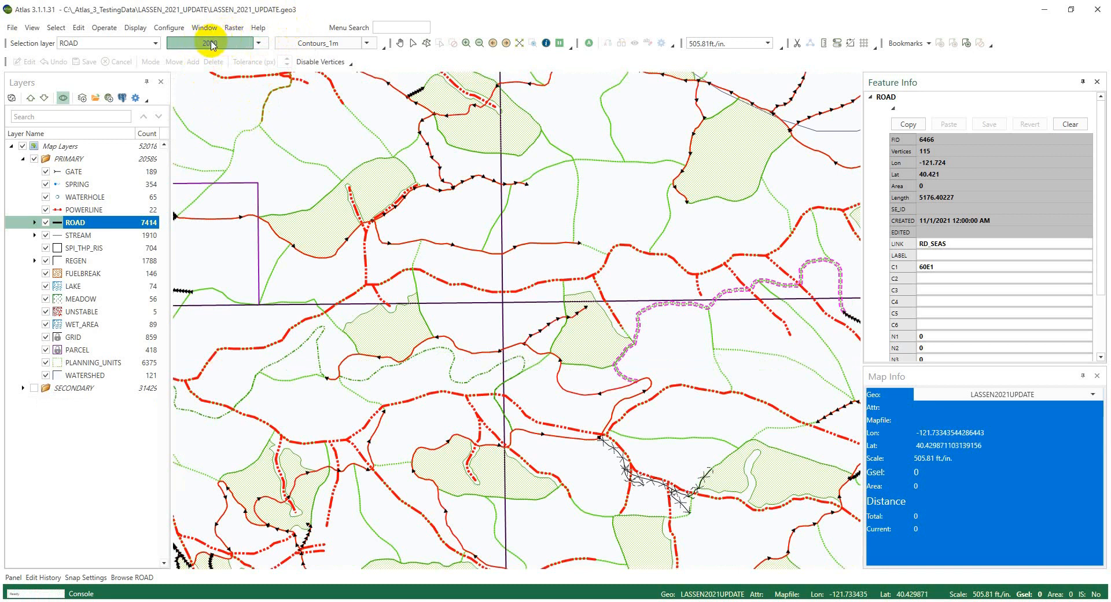
# Step: Display the 2020 imagery, flicker the map layers over it for comparison, and hide the imagery
pyautogui.click(211, 45)
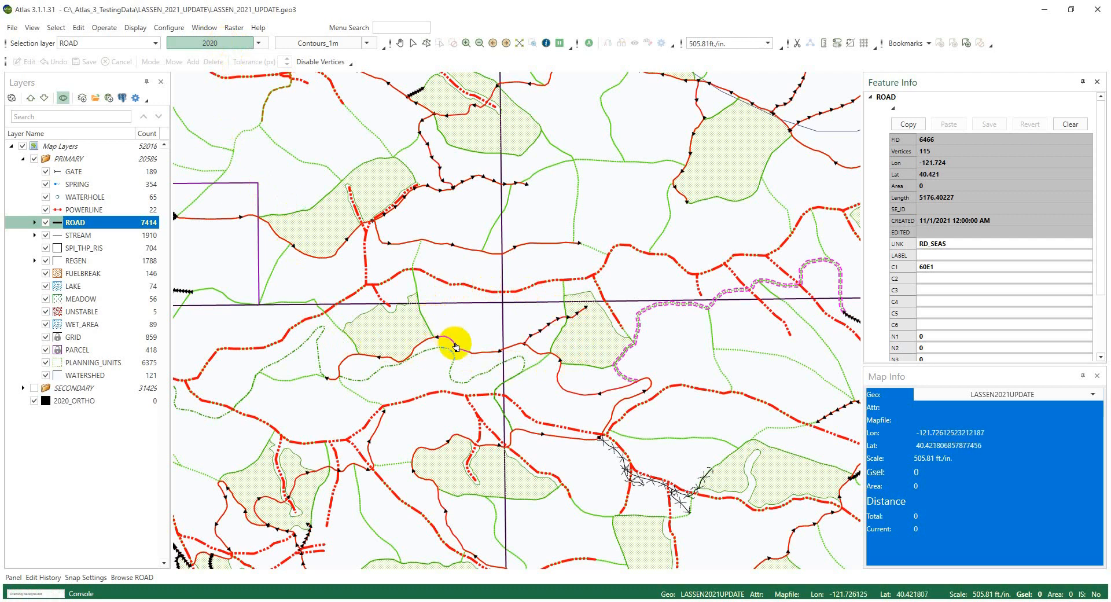
pyautogui.scroll(3, 456, 346)
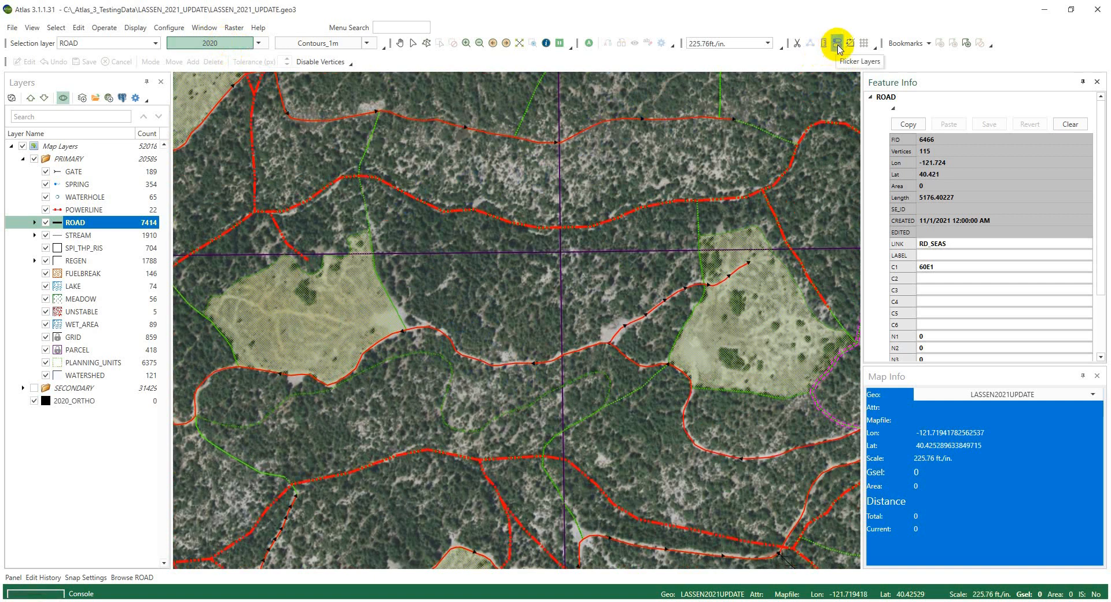
pyautogui.click(838, 47)
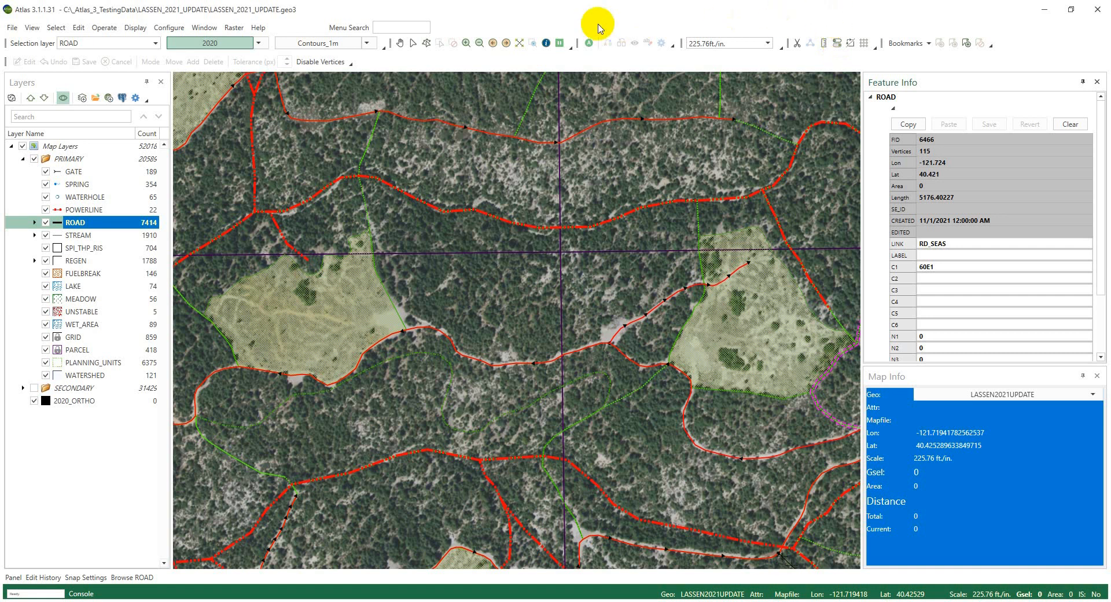
pyautogui.click(204, 41)
# Step: Make PLANNING_UNITS the selection layer and select the planning unit between the two hatched regeneration areas
pyautogui.rightClick(454, 265)
pyautogui.click(502, 295)
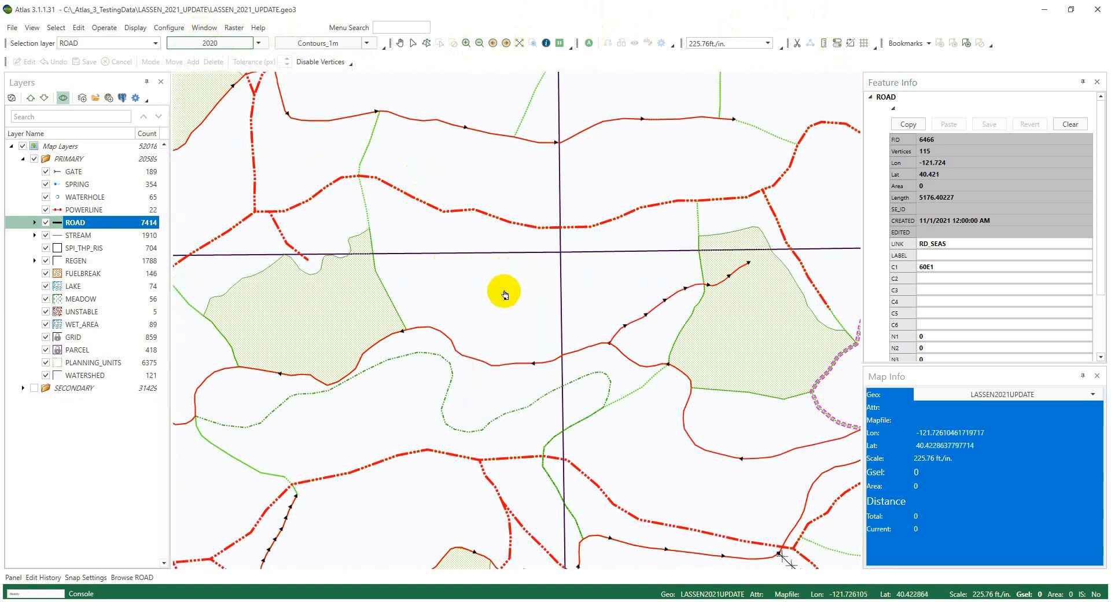
pyautogui.click(508, 301)
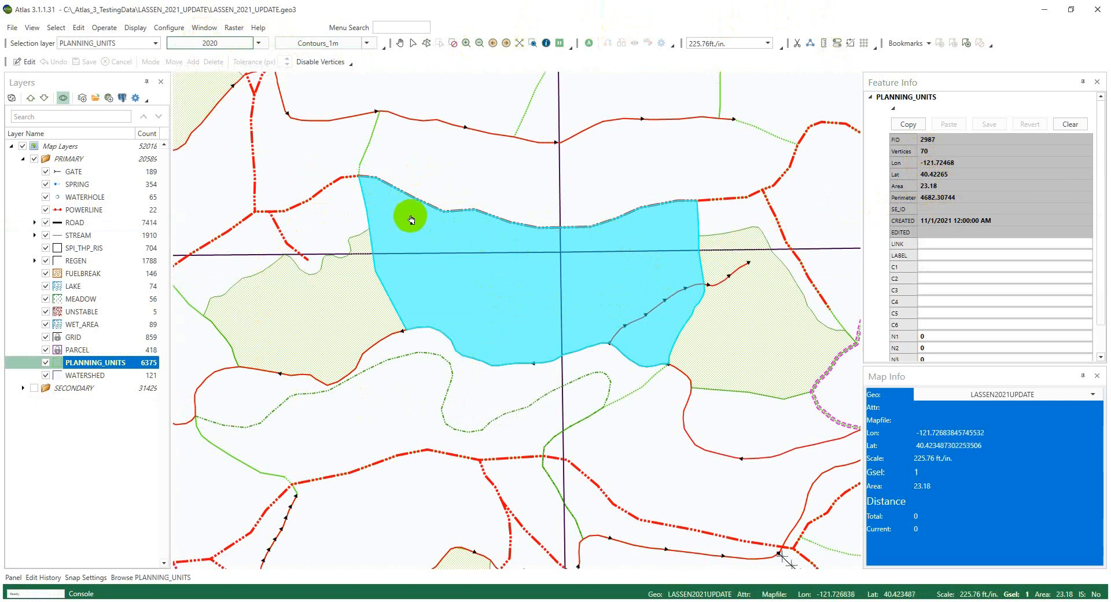
# Step: Clear the selection and reselect the same planning unit
pyautogui.hotkey('alt', 's')
pyautogui.press('c')
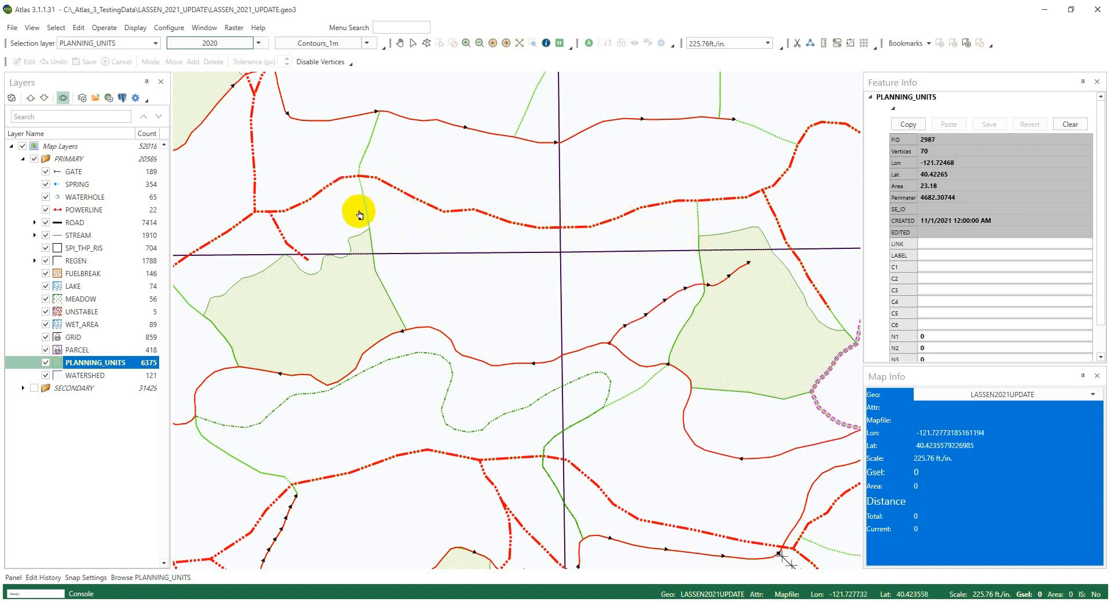
pyautogui.click(393, 223)
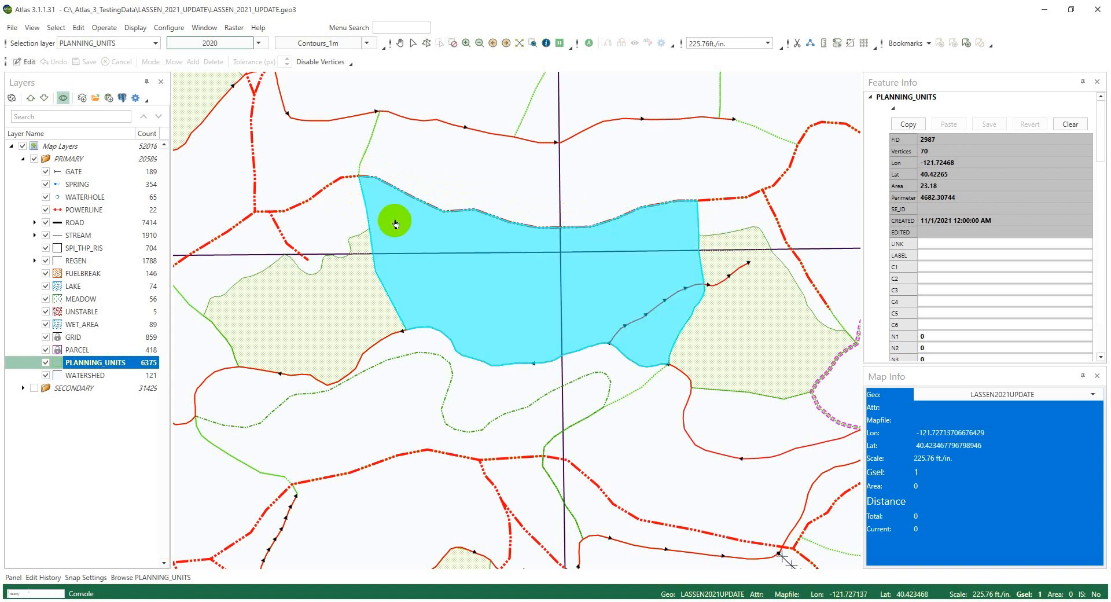
pyautogui.hotkey('alt', 'e')
pyautogui.press('g')
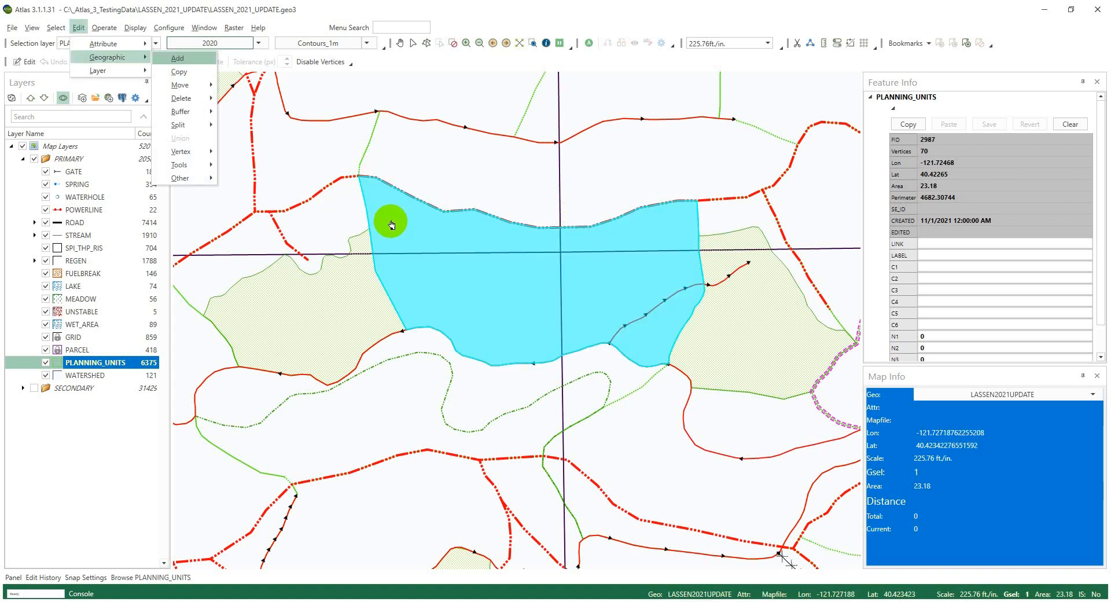
pyautogui.click(339, 7)
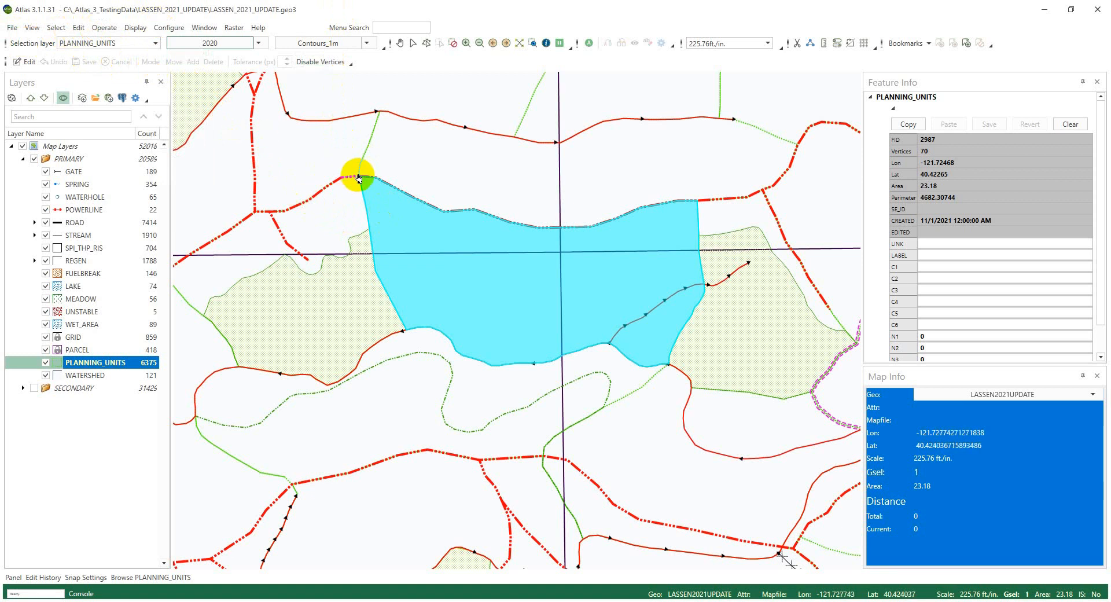
# Step: Copy the selected planning unit, keeping its attributes, into a new polygon layer named Sample_THP
pyautogui.press('e')
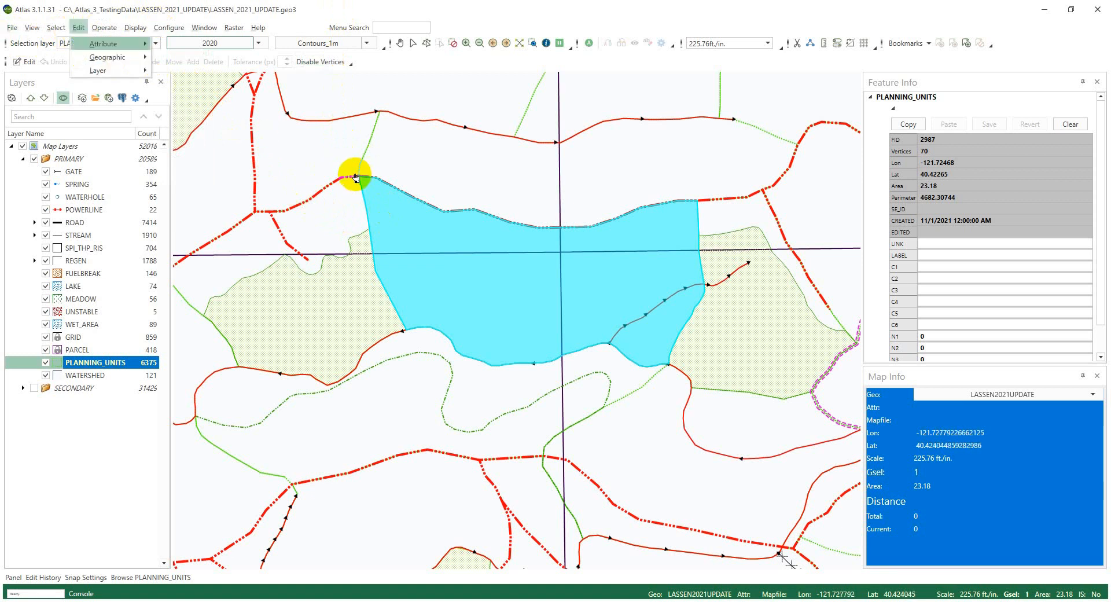
pyautogui.press('g')
pyautogui.press('c')
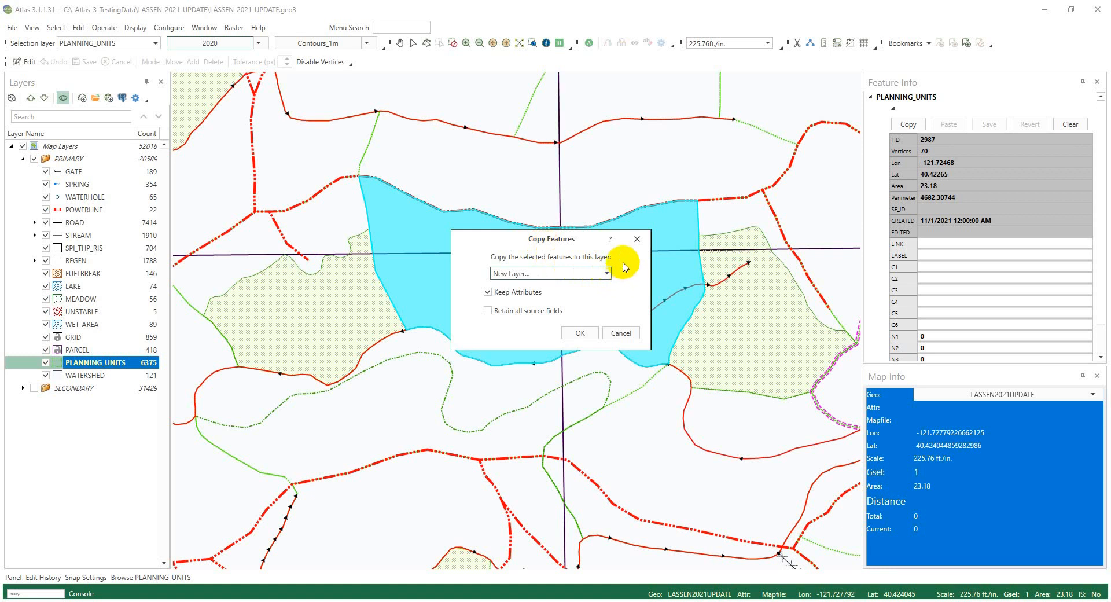
pyautogui.click(591, 334)
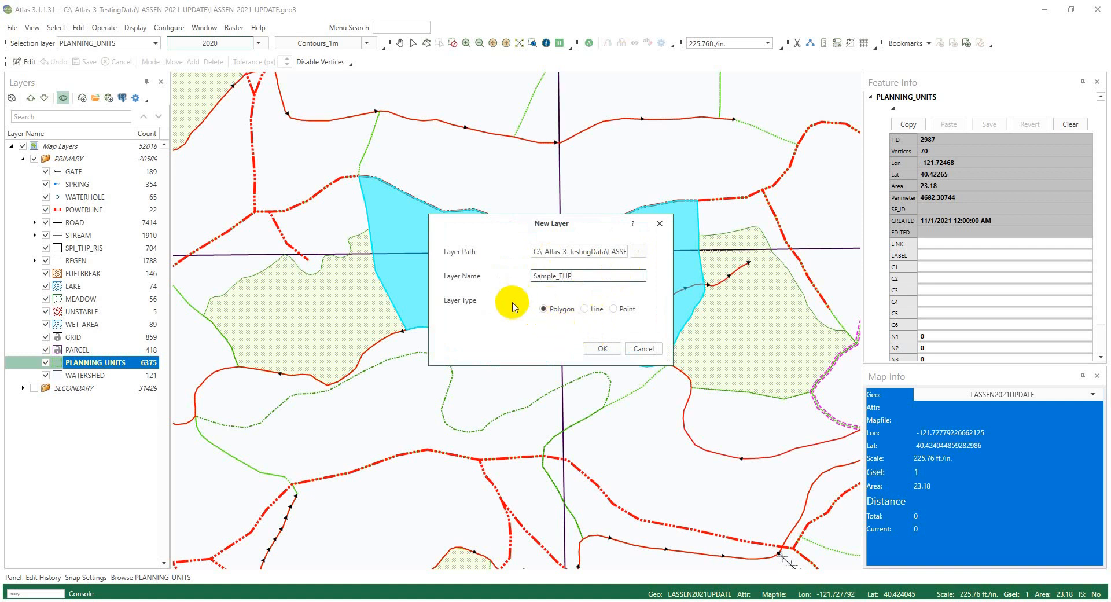
pyautogui.click(599, 352)
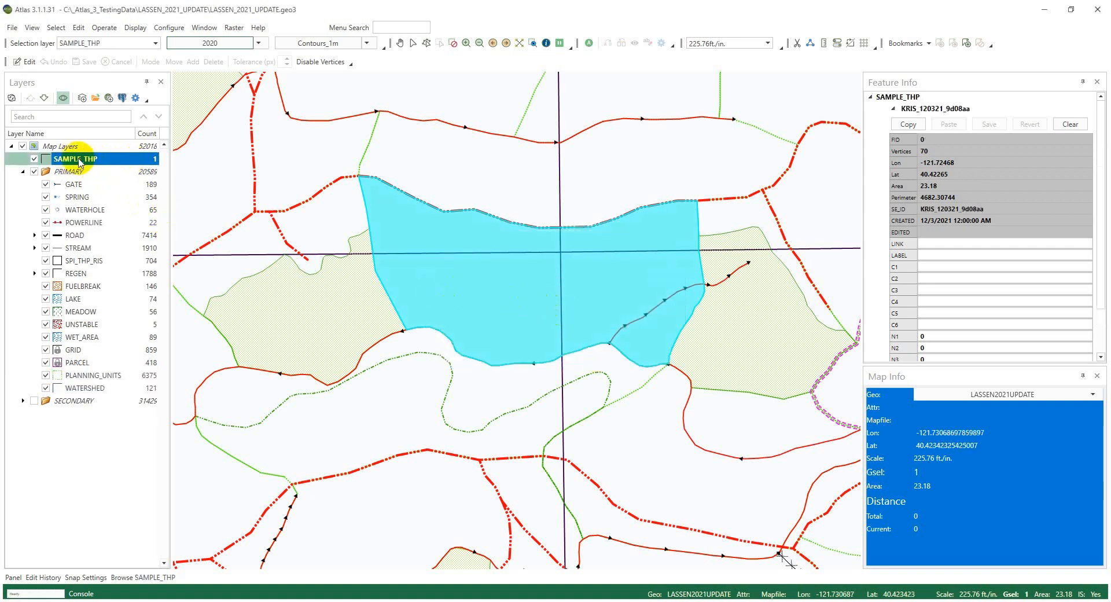
# Step: Clear the selection and hide the PLANNING_UNITS layer on the map
pyautogui.click(299, 240)
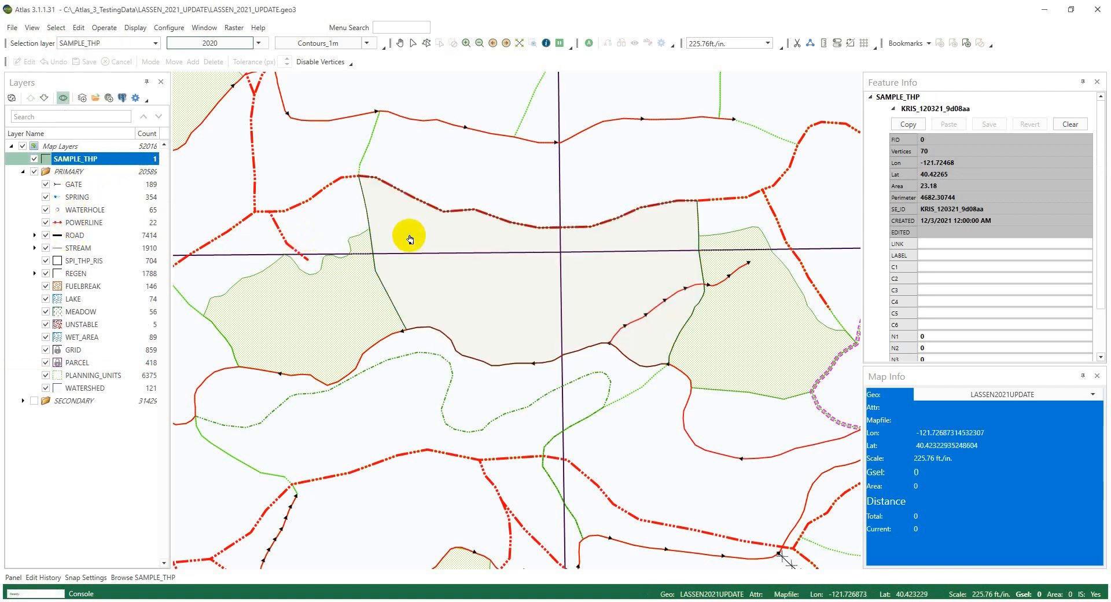
pyautogui.rightClick(451, 195)
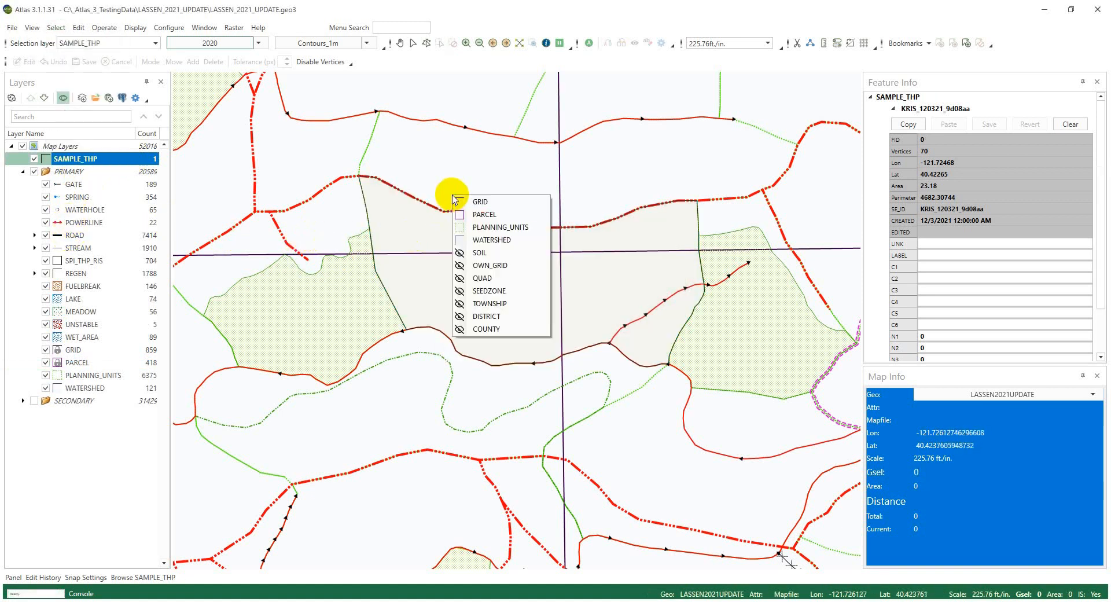
pyautogui.click(498, 227)
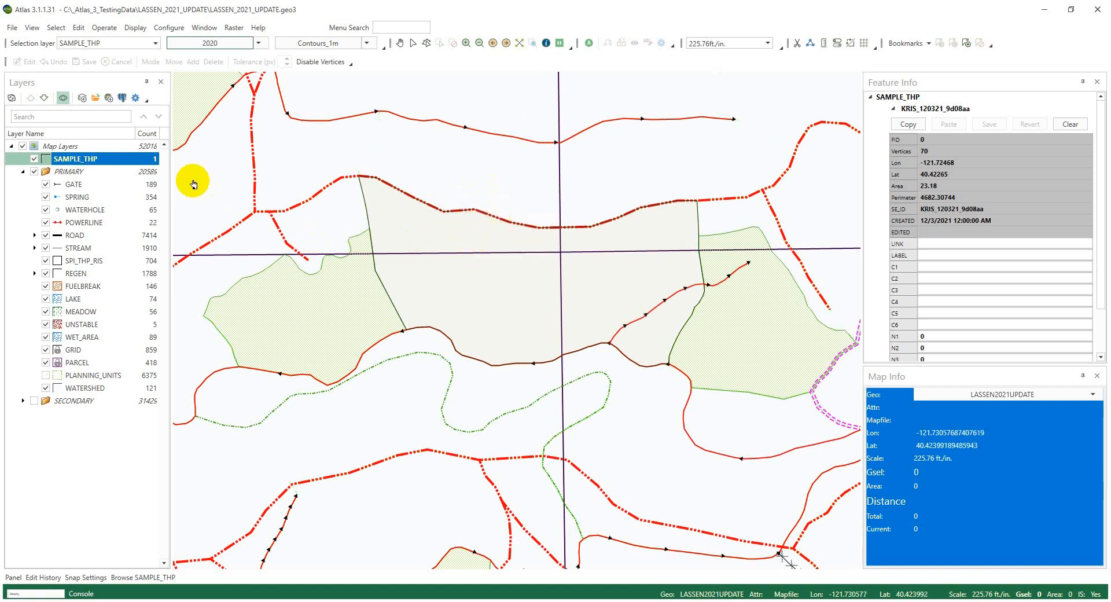
# Step: Set the SAMPLE_THP layer's fill style to None in its layer settings
pyautogui.doubleClick(106, 162)
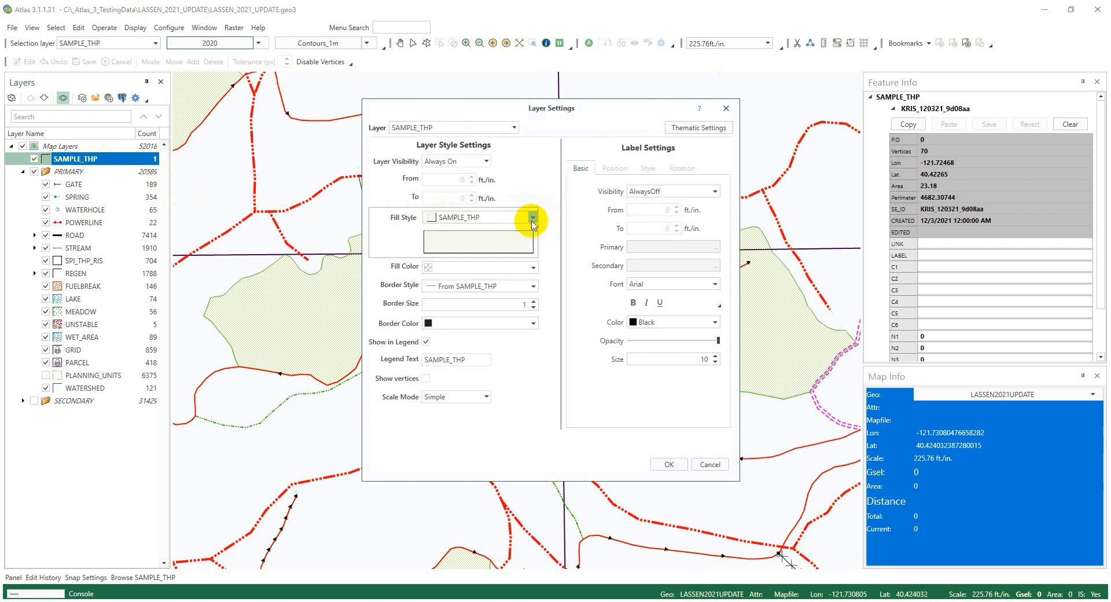
pyautogui.click(532, 220)
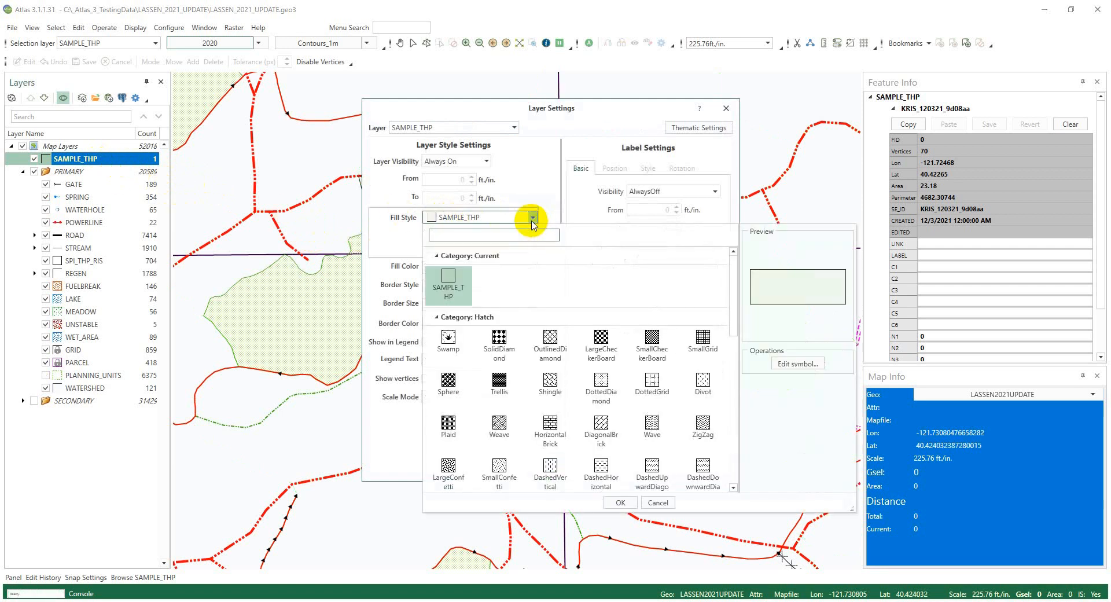
pyautogui.scroll(-10, 566, 307)
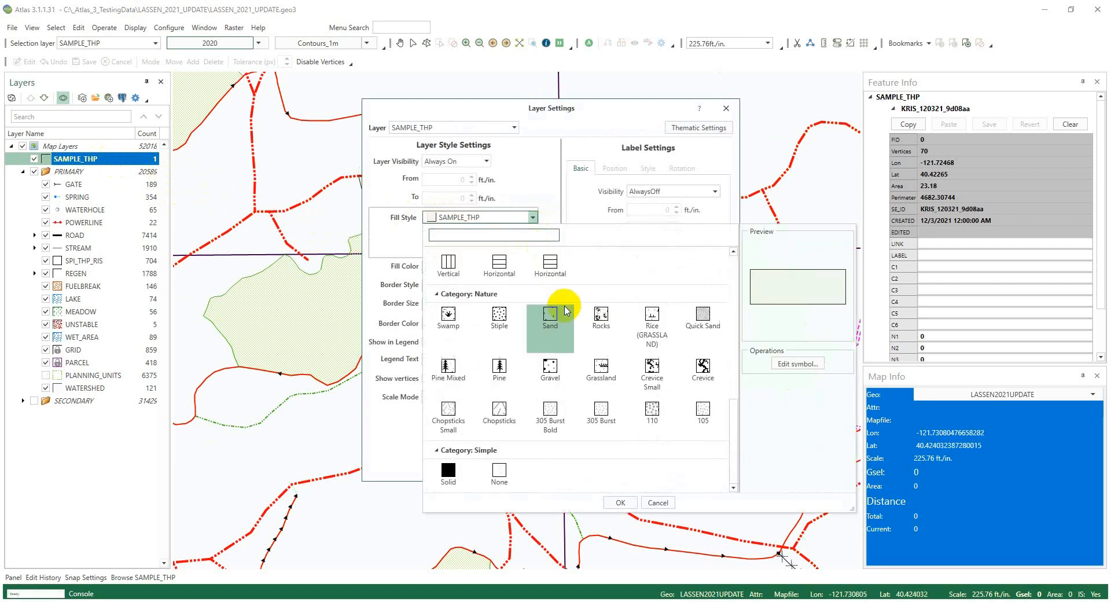
pyautogui.click(488, 481)
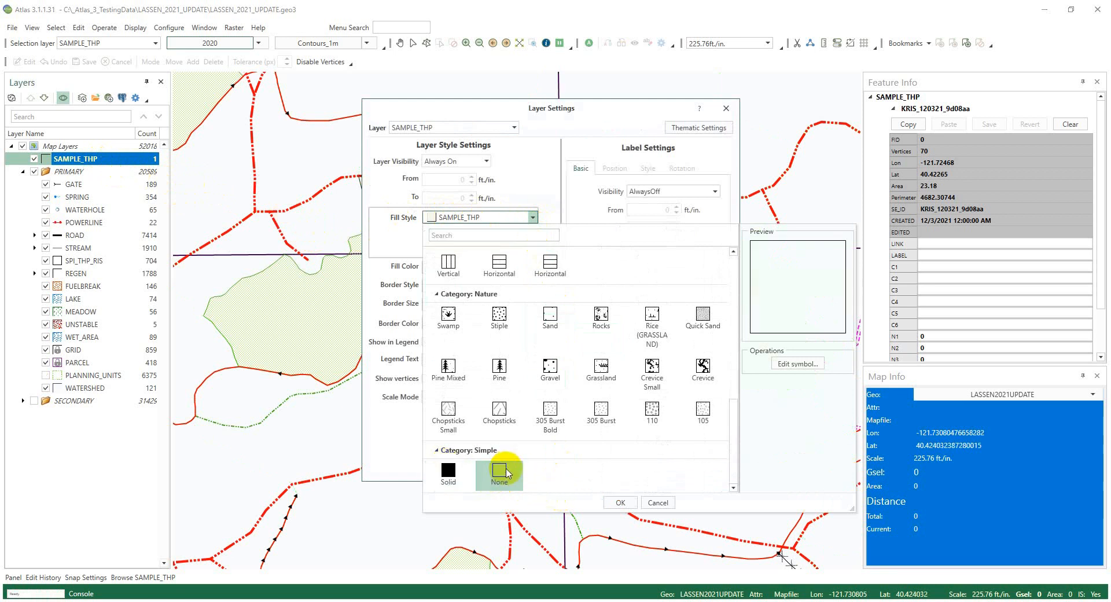
pyautogui.click(621, 503)
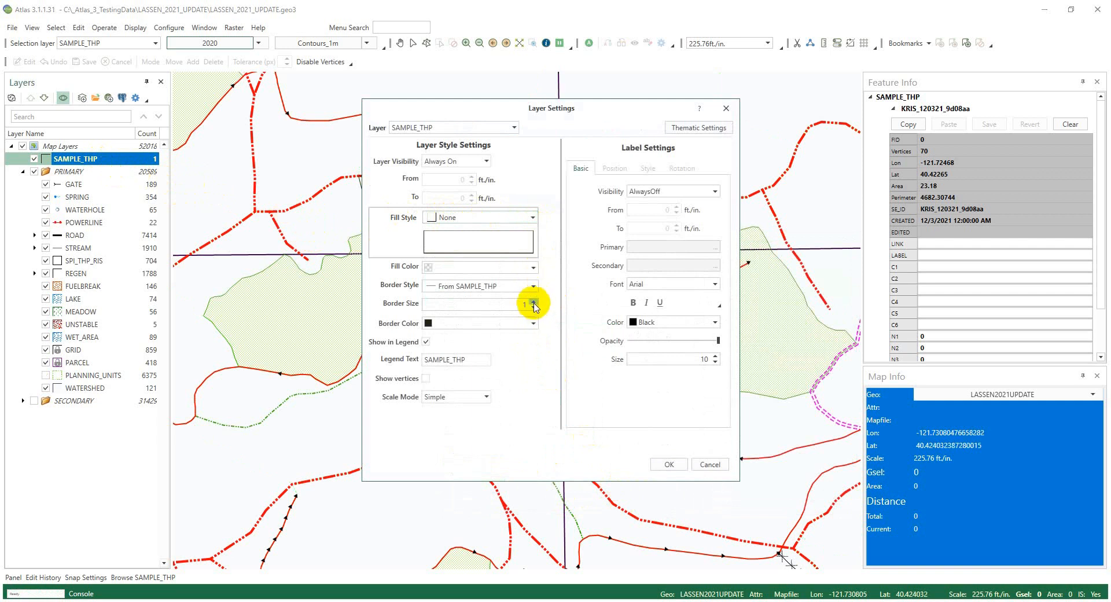
# Step: Set the SAMPLE_THP layer's border color to Electron Gold and apply the layer settings
pyautogui.click(533, 323)
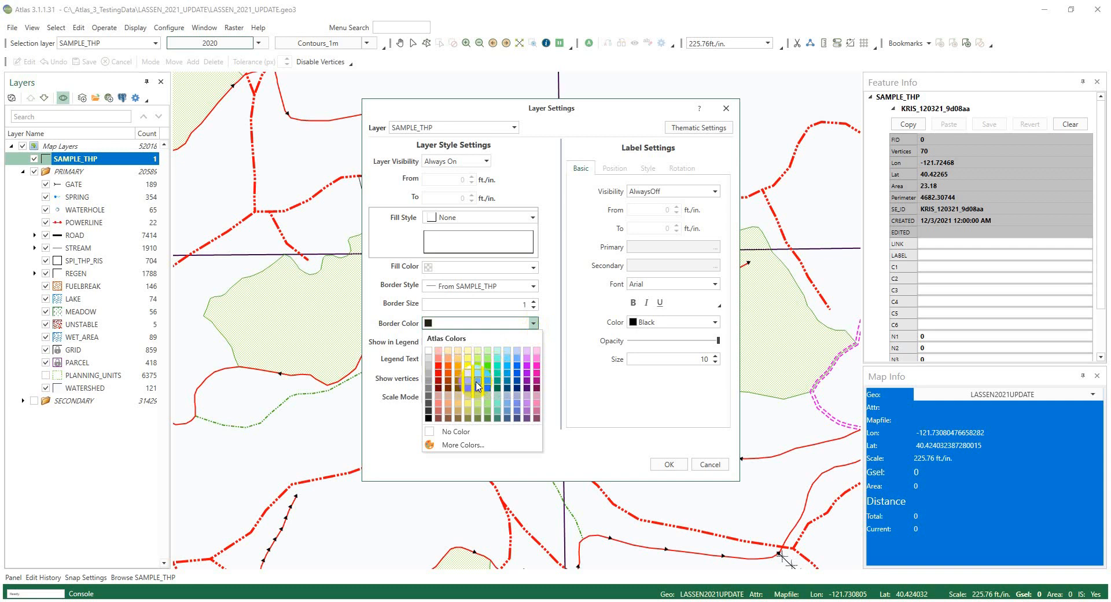
pyautogui.click(438, 365)
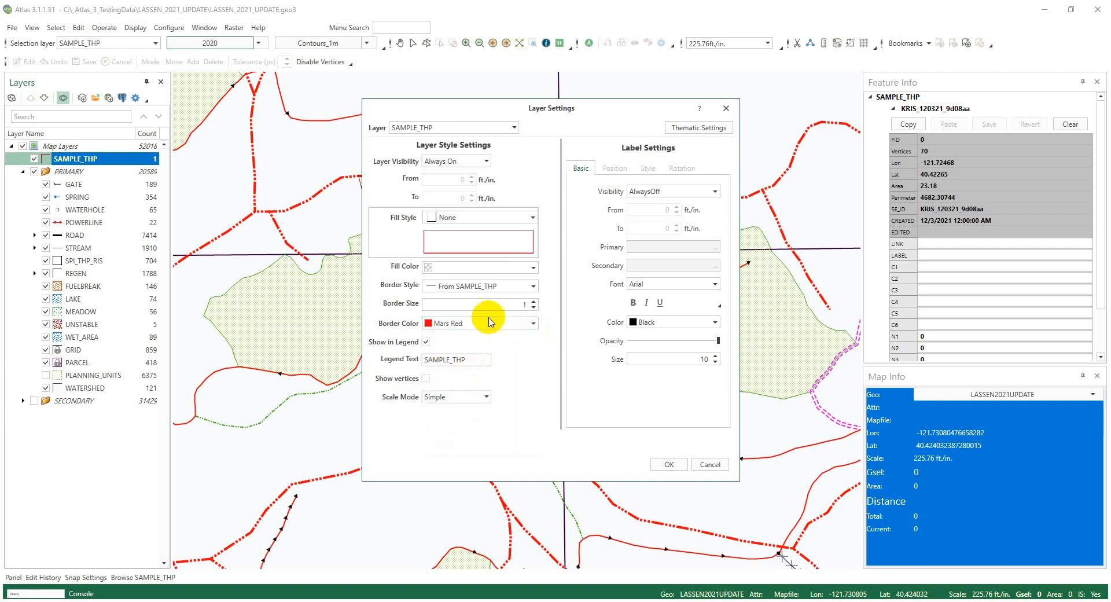
pyautogui.click(532, 323)
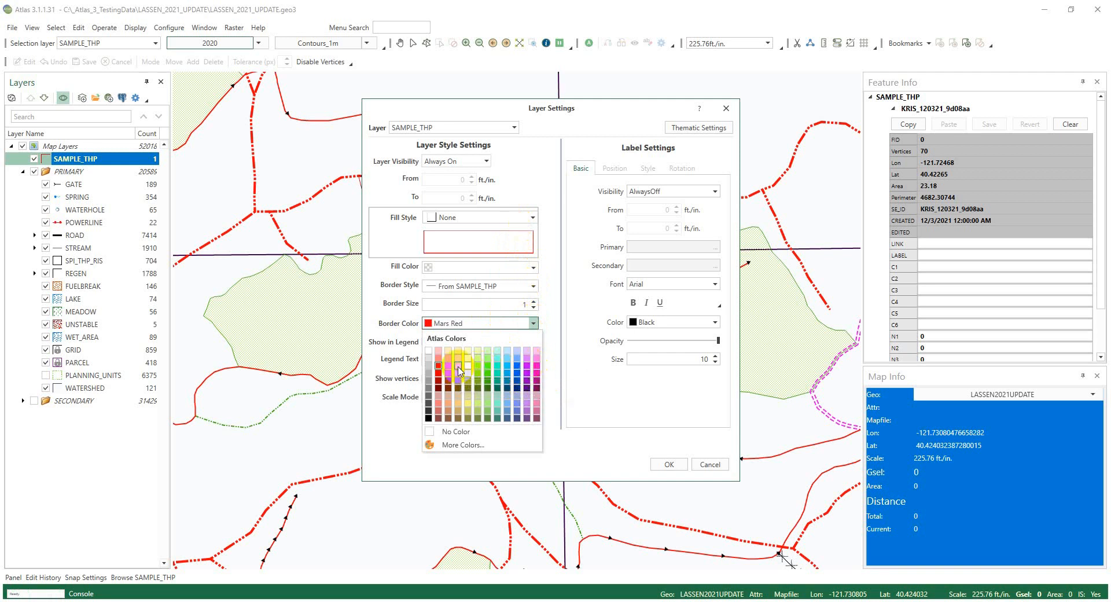
pyautogui.click(458, 381)
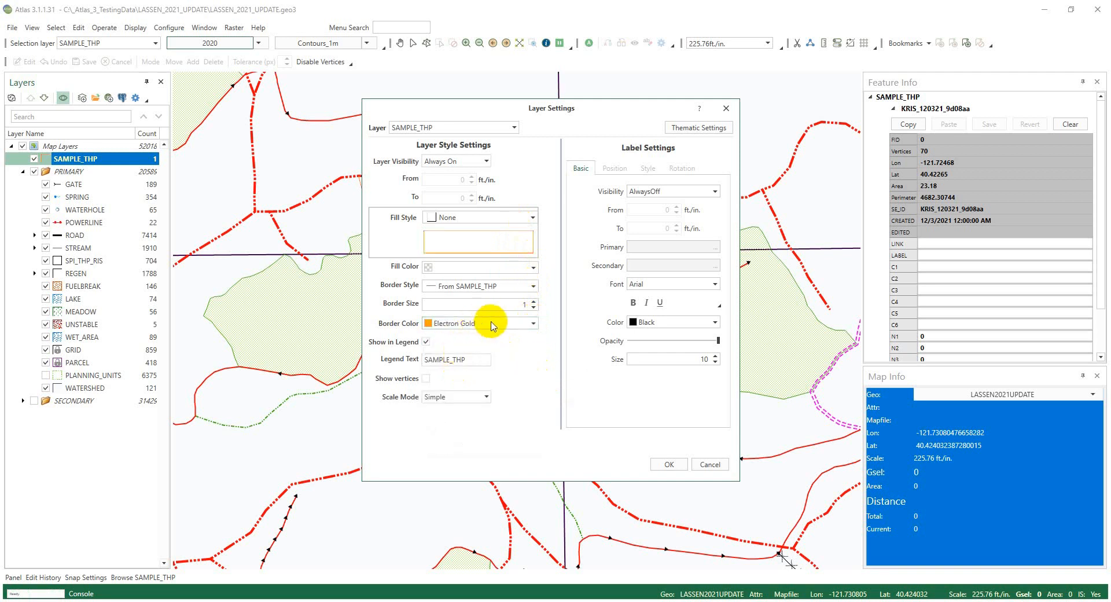
pyautogui.click(669, 465)
# Step: Toggle the selection of the SAMPLE_THP polygon to check its new outline, leaving it selected with SAMPLE_THP as the selection layer
pyautogui.click(526, 325)
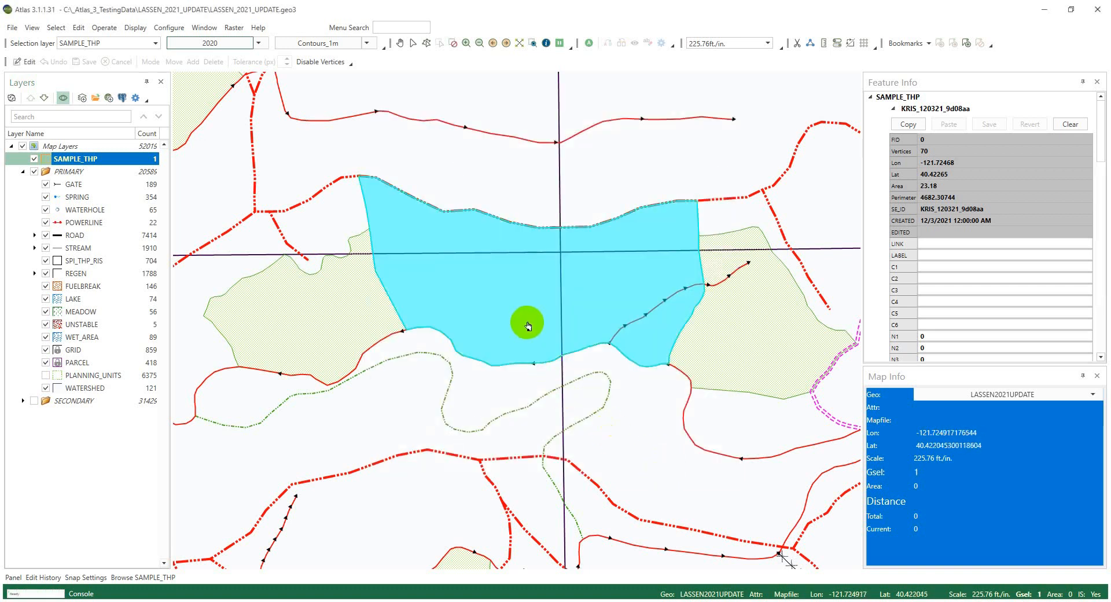
pyautogui.click(529, 328)
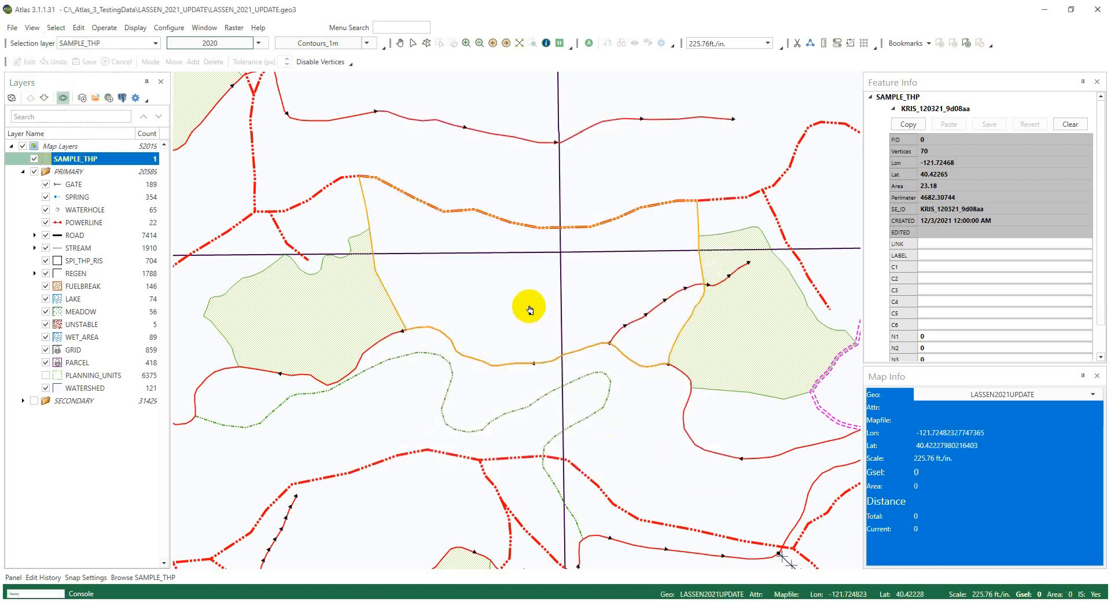
pyautogui.moveTo(532, 313); pyautogui.dragTo(462, 351)
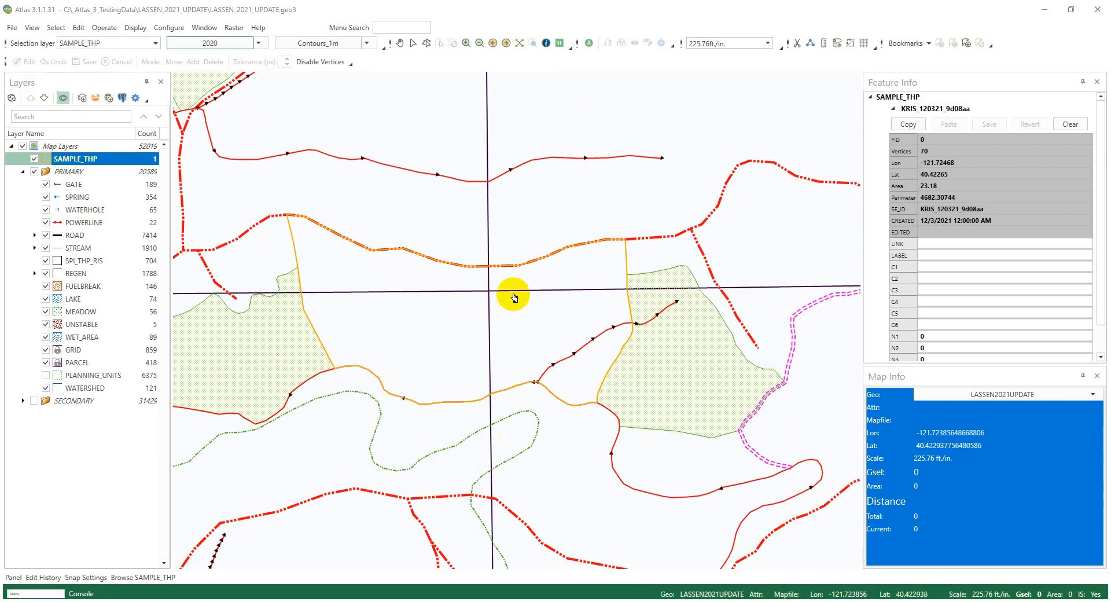
pyautogui.click(434, 303)
pyautogui.rightClick(488, 324)
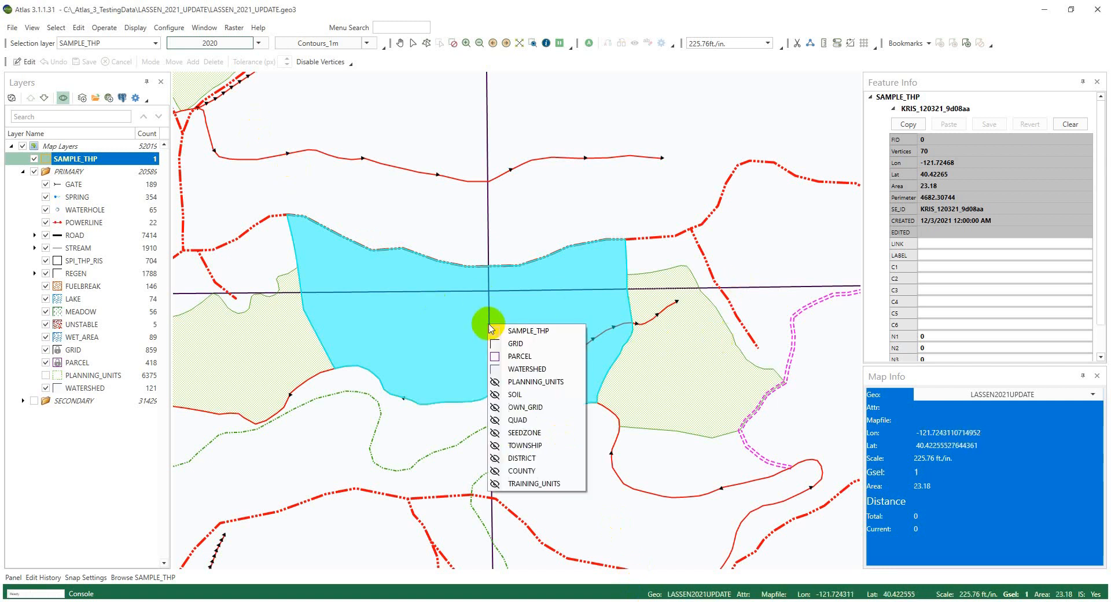
pyautogui.click(555, 333)
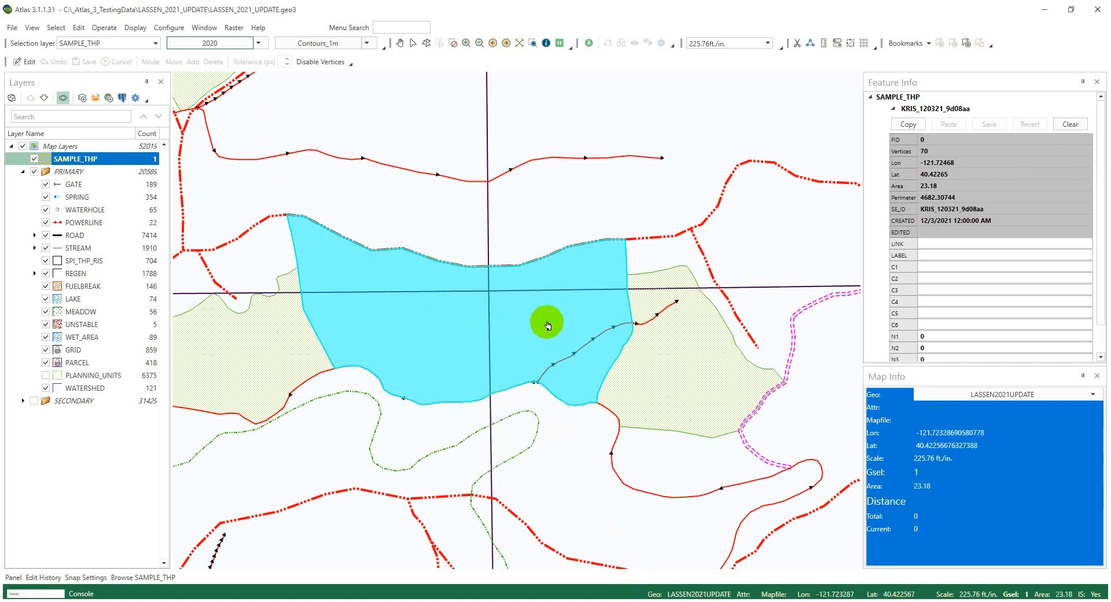
# Step: Select the REGEN area bordering the SAMPLE_THP polygon on the east, close the Map Info panel, and copy the area's attributes
pyautogui.click(646, 351)
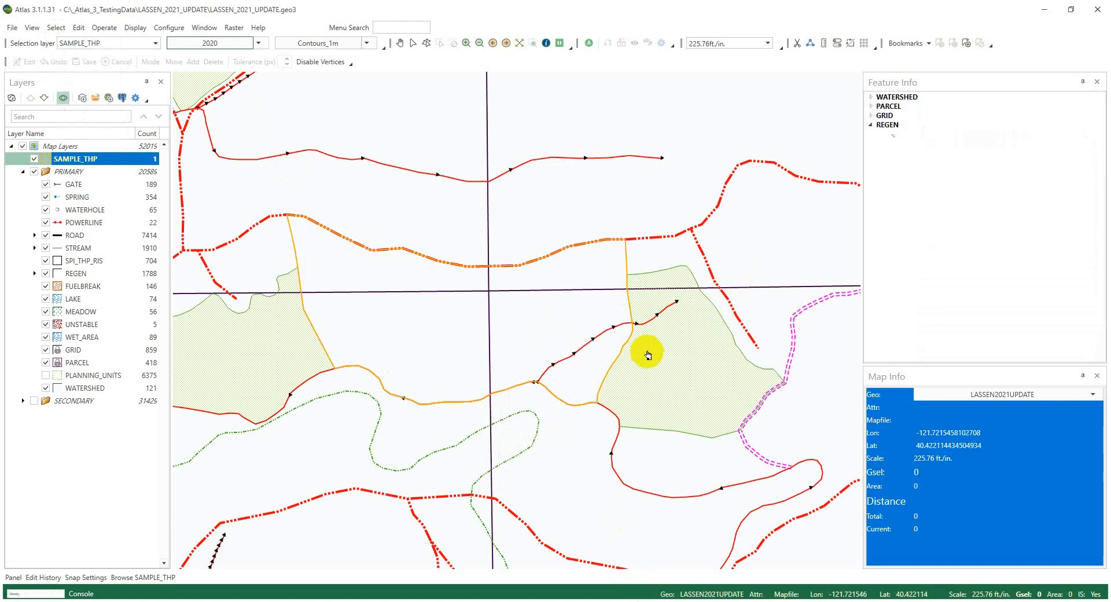
pyautogui.rightClick(679, 347)
pyautogui.click(707, 353)
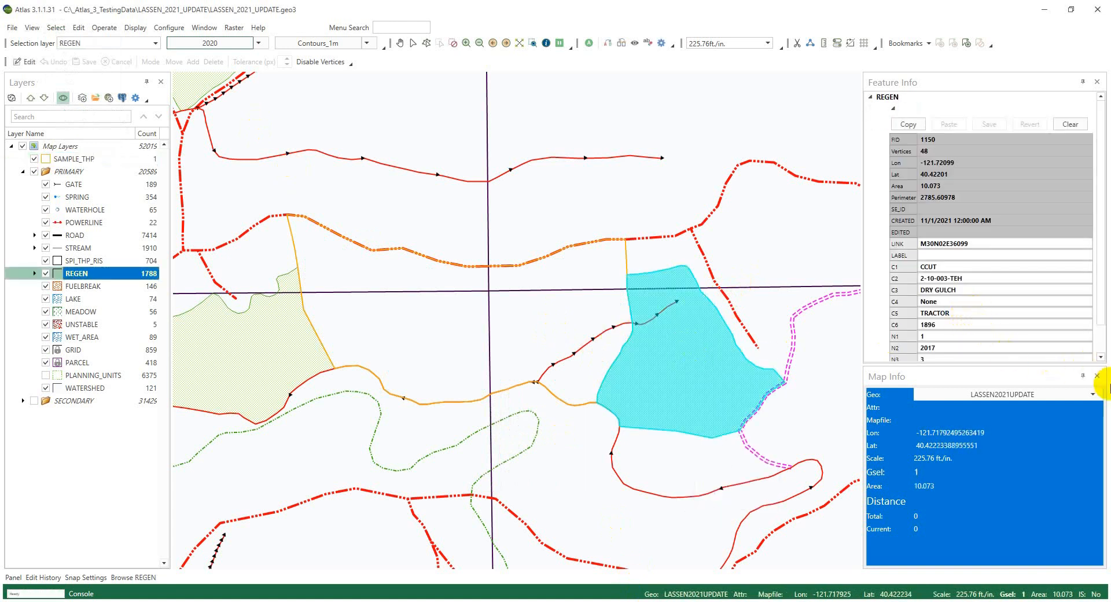
pyautogui.click(1100, 376)
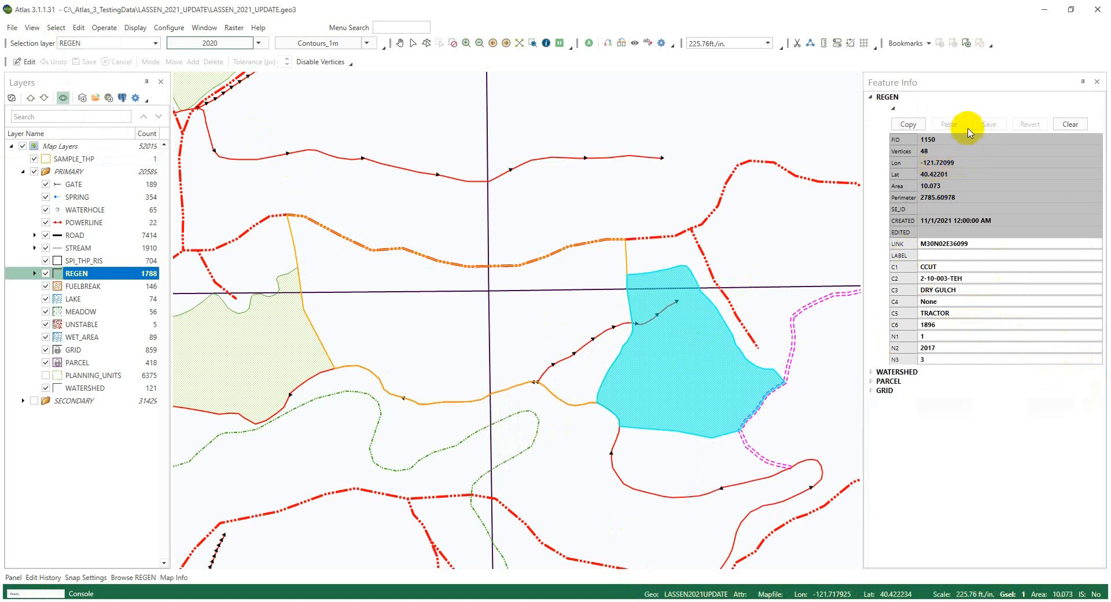
pyautogui.click(921, 125)
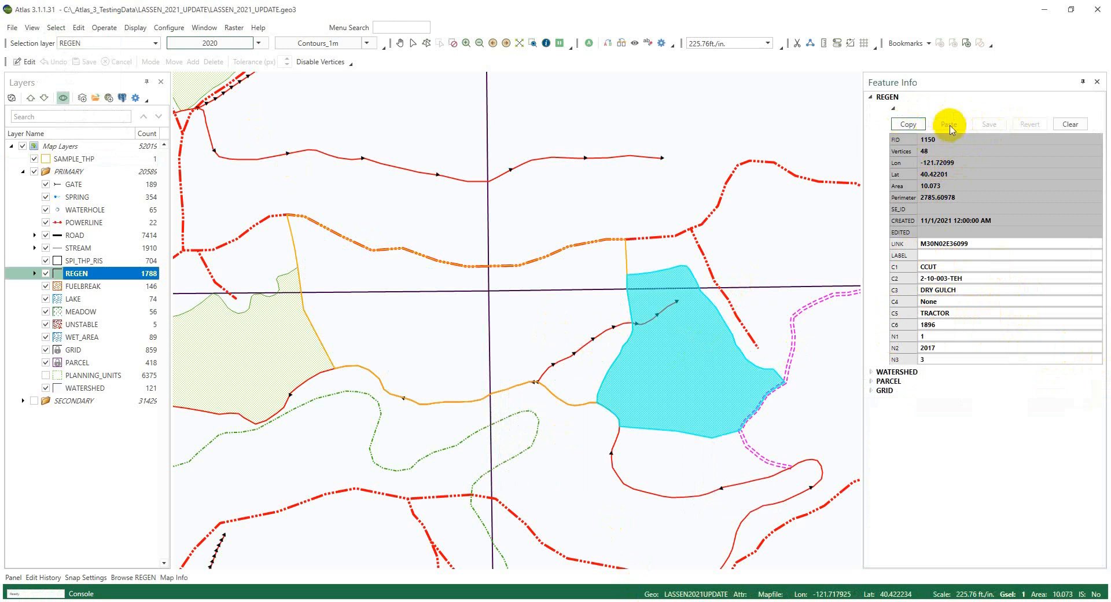
# Step: Make SAMPLE_THP the selection layer, select its polygon, and paste the copied REGEN attributes into it
pyautogui.rightClick(533, 322)
pyautogui.click(534, 322)
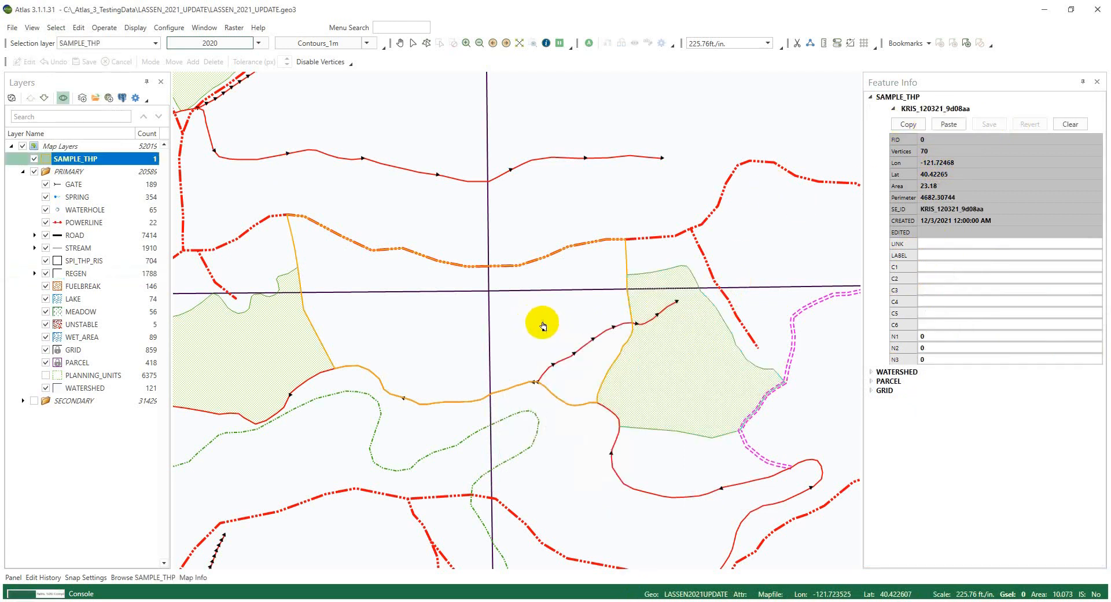
pyautogui.click(534, 322)
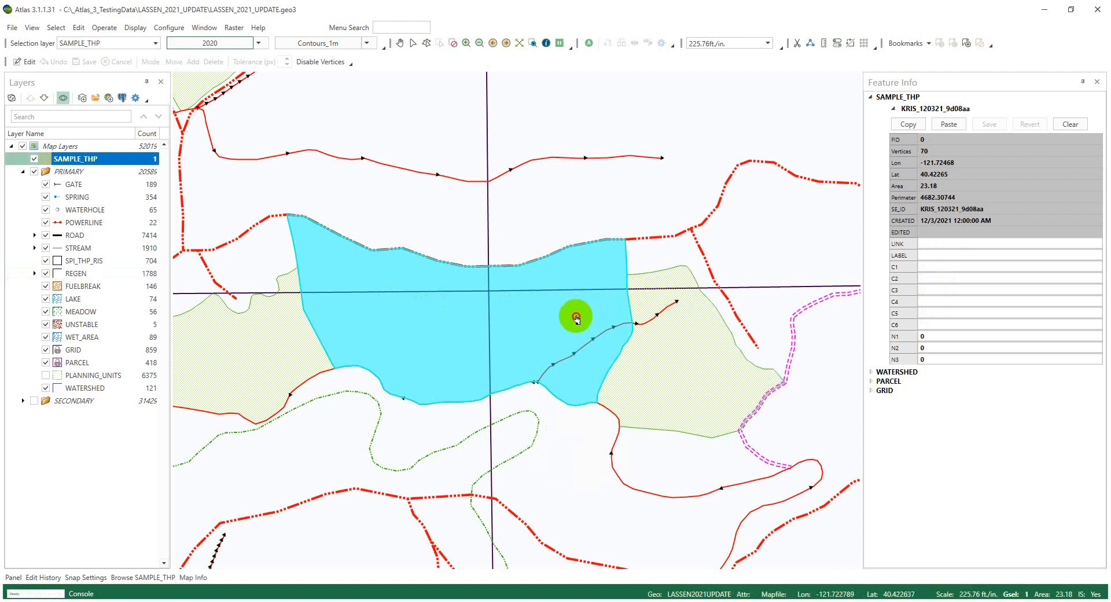
pyautogui.click(961, 125)
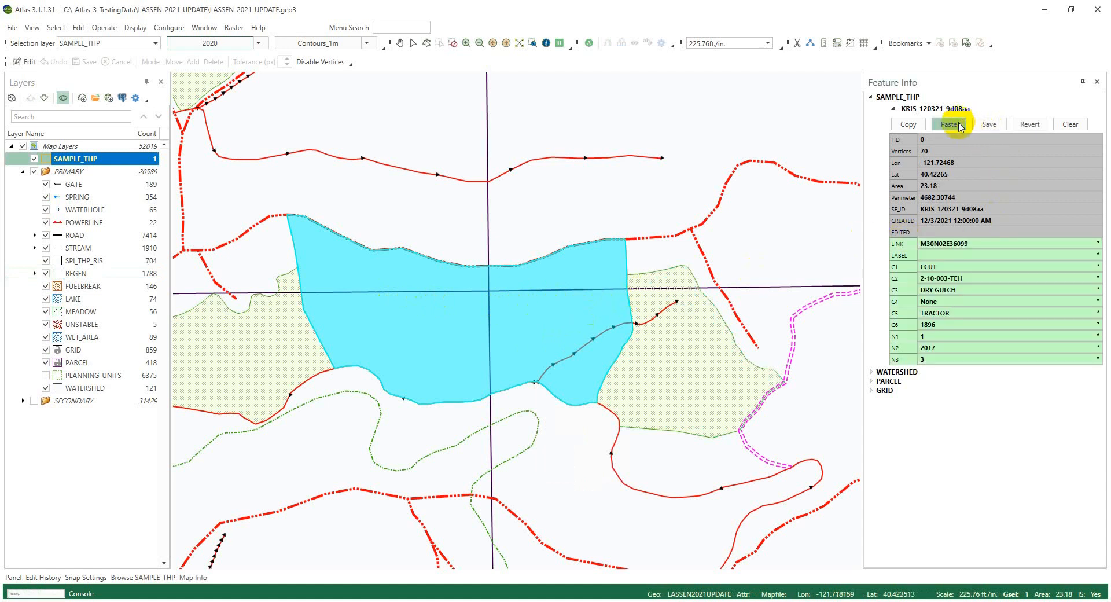
# Step: Set the C6 attribute of the SAMPLE_THP polygon to 1 and save the attribute changes
pyautogui.click(952, 325)
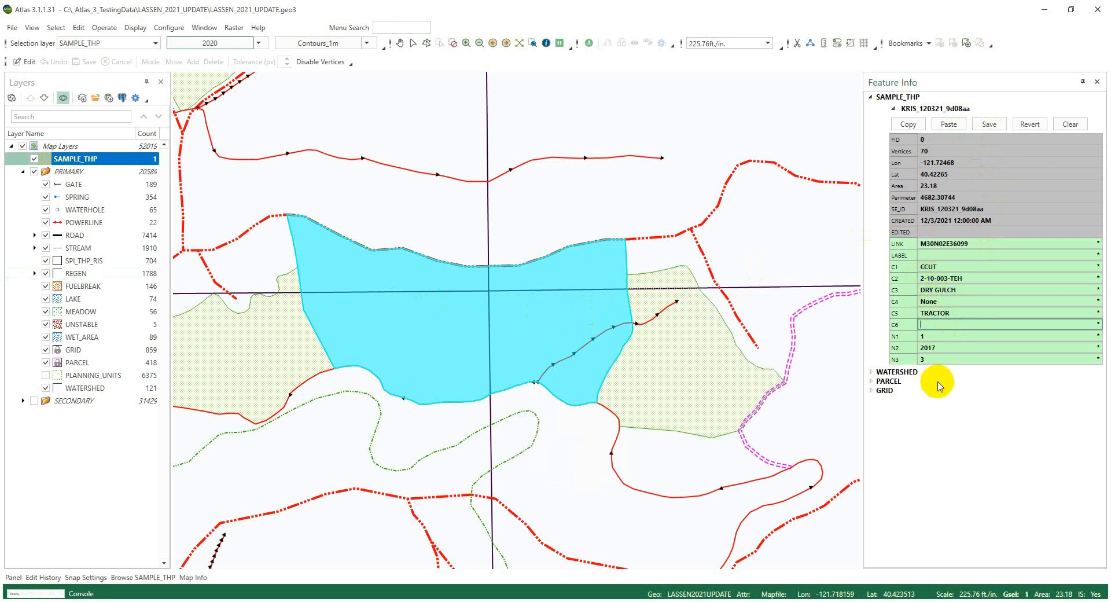
pyautogui.click(938, 359)
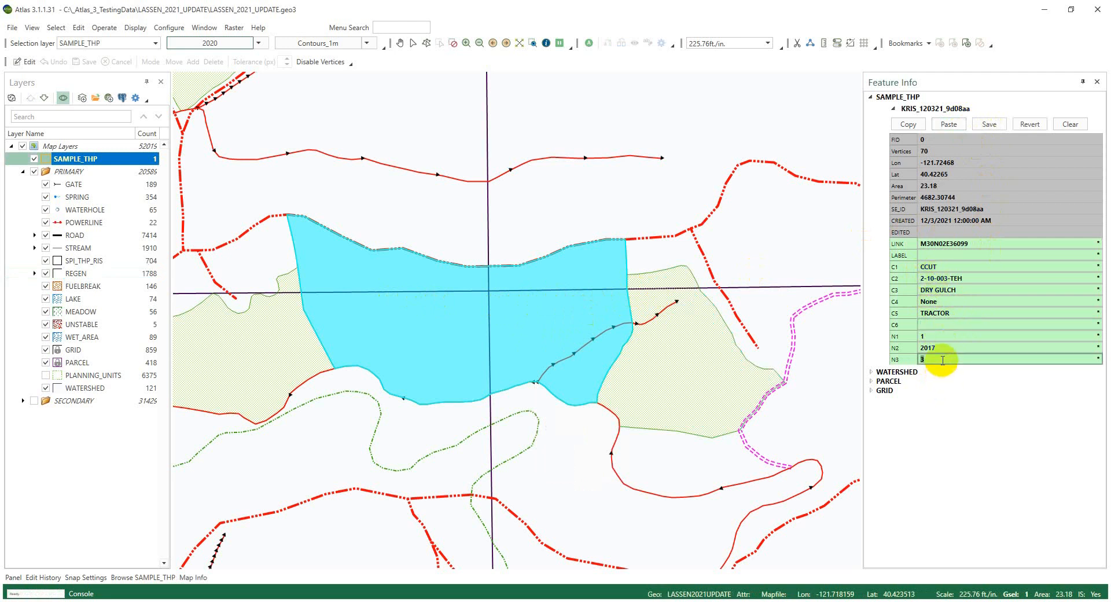
pyautogui.click(937, 348)
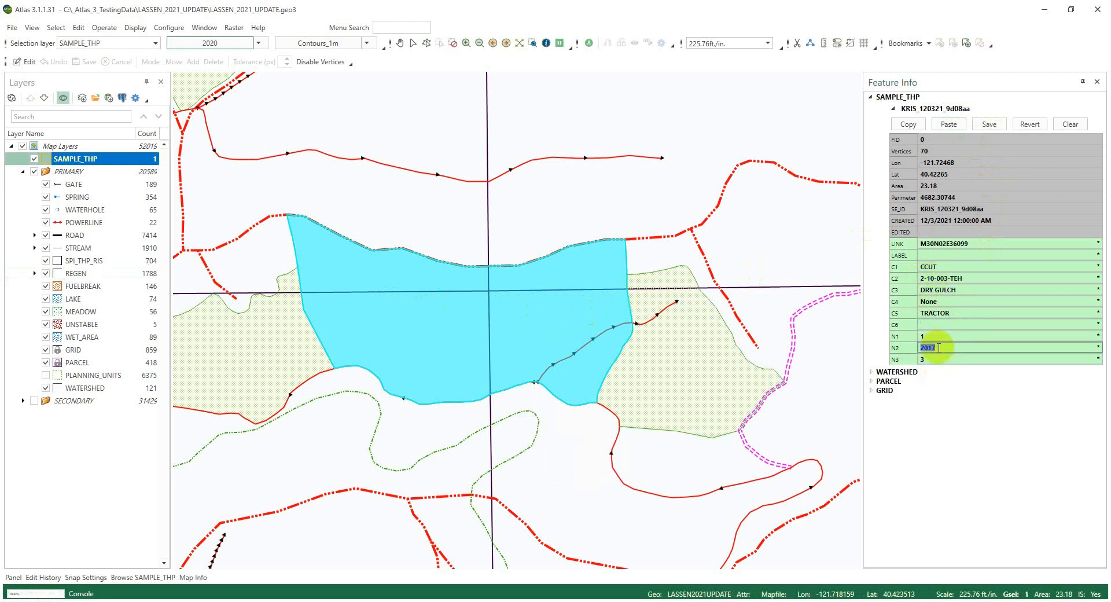
pyautogui.click(936, 325)
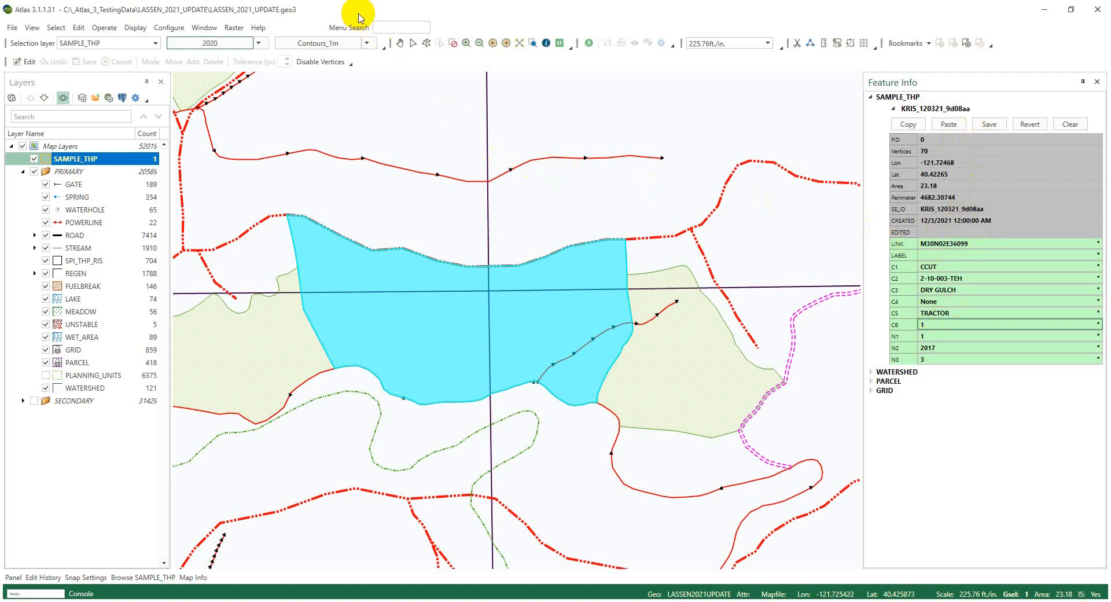
pyautogui.click(989, 124)
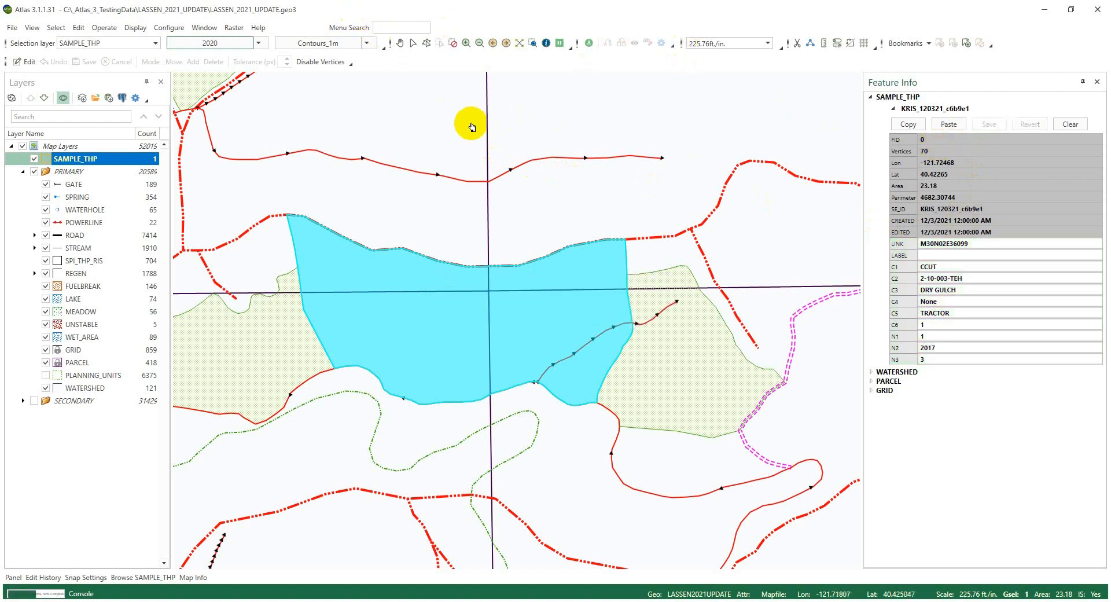
# Step: Open the Standardized Attributes reference spreadsheet
pyautogui.click(259, 27)
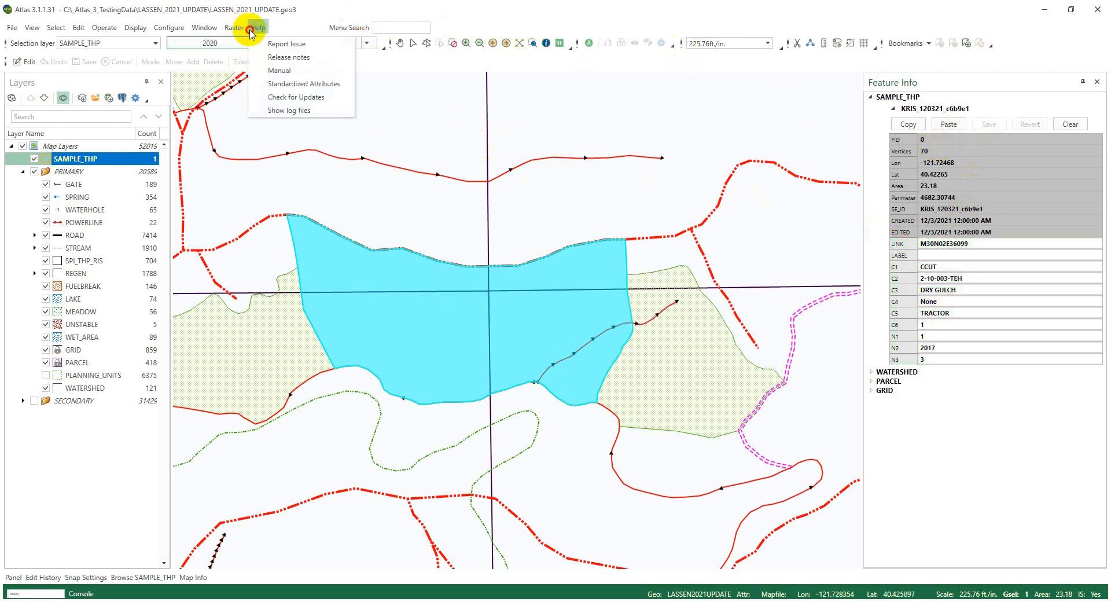
pyautogui.click(319, 87)
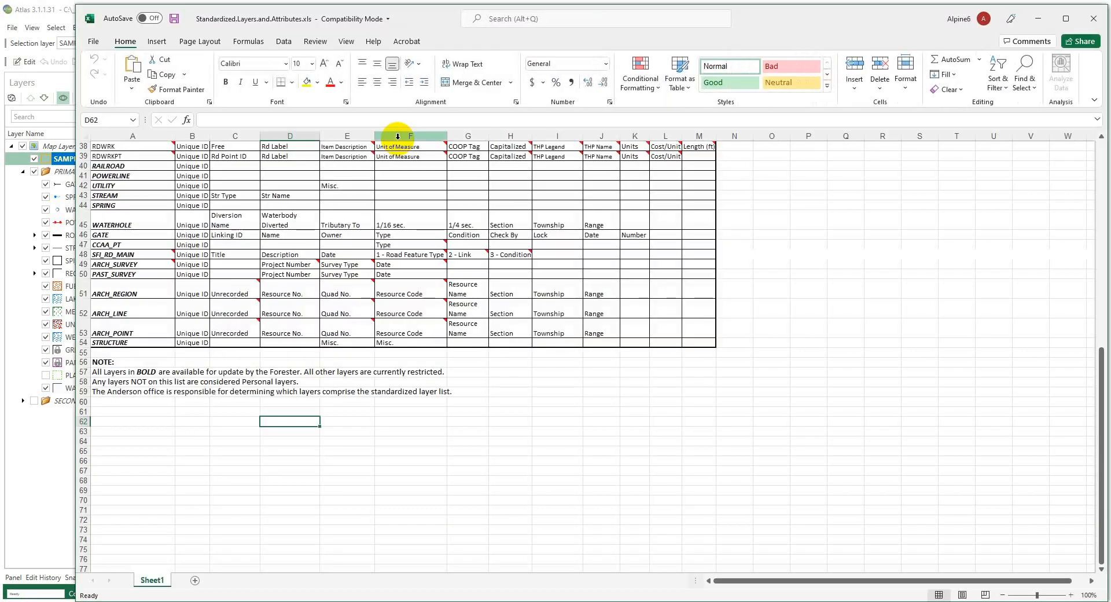
pyautogui.click(1093, 18)
pyautogui.click(258, 28)
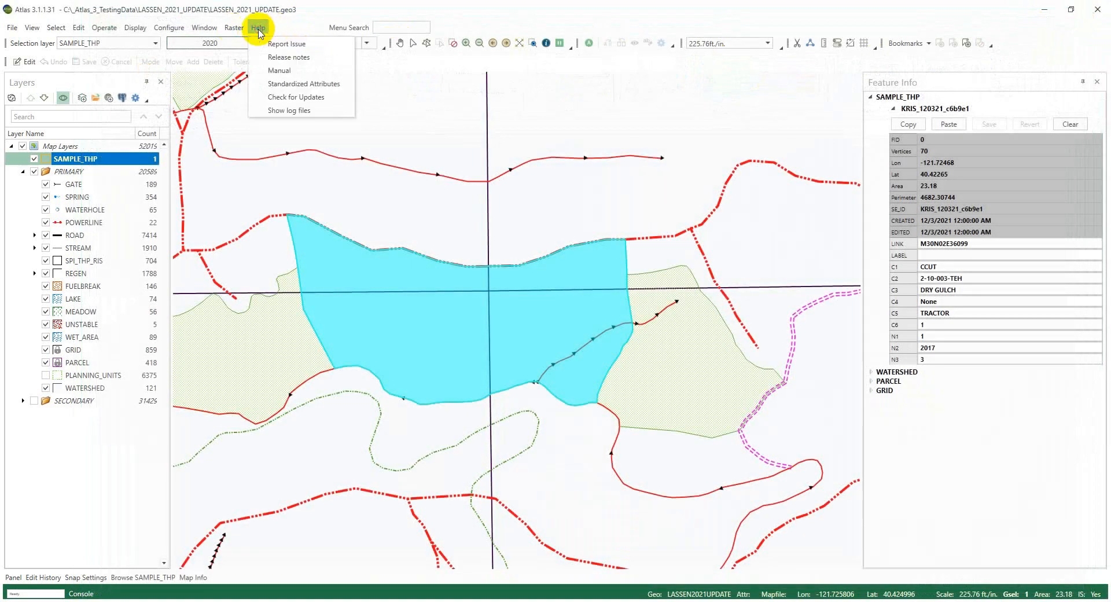
pyautogui.click(329, 88)
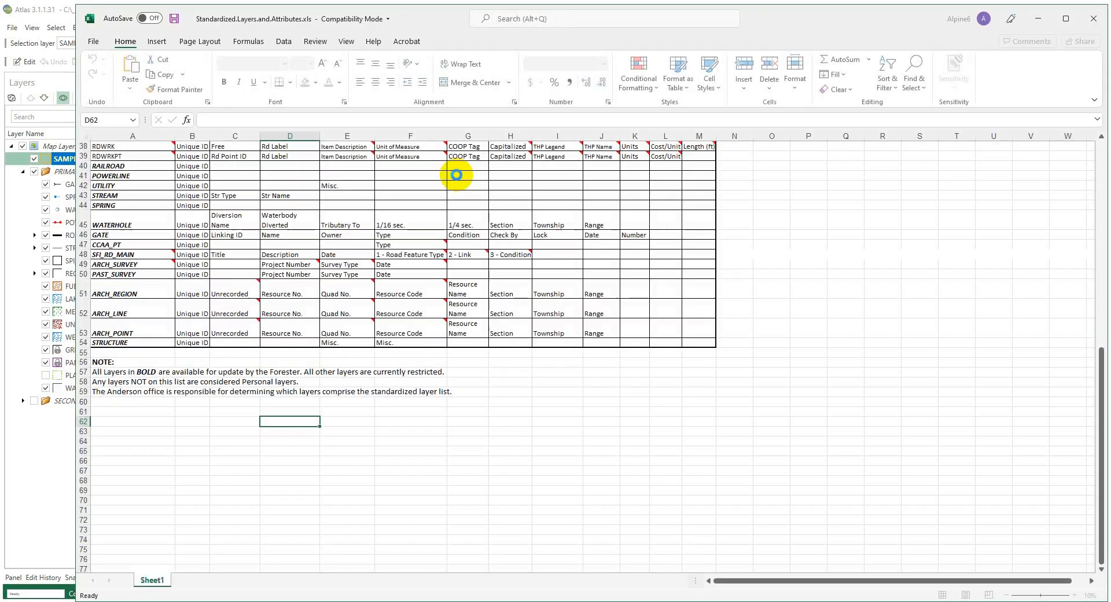
# Step: Look up the REGEN row and its C6 attribute in the standardized layers spreadsheet, then minimize the spreadsheet to return to Atlas
pyautogui.scroll(7, 388, 260)
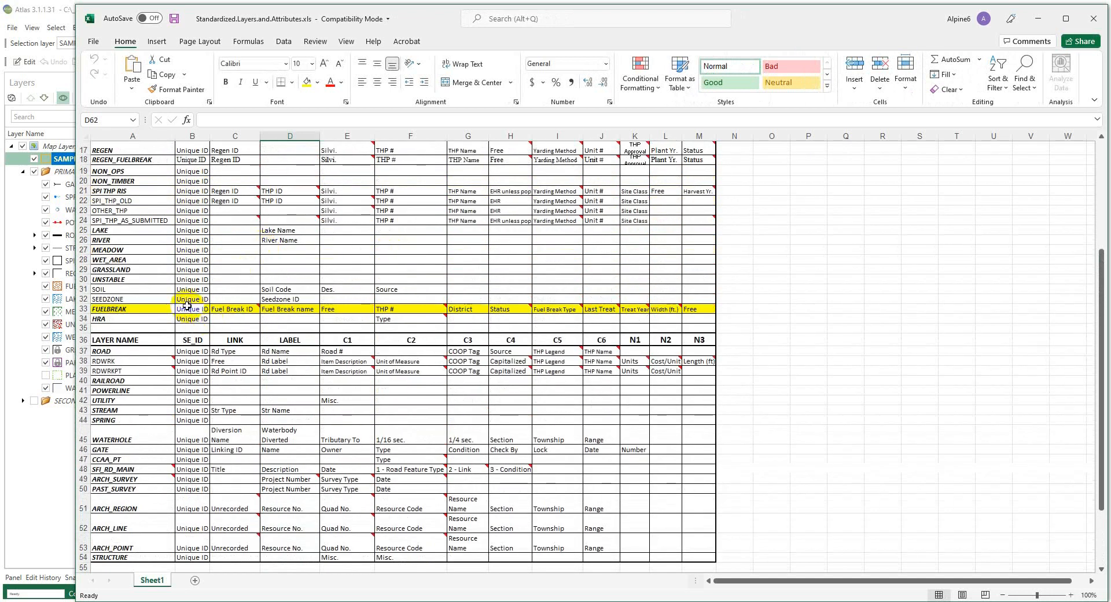
pyautogui.scroll(4, 173, 307)
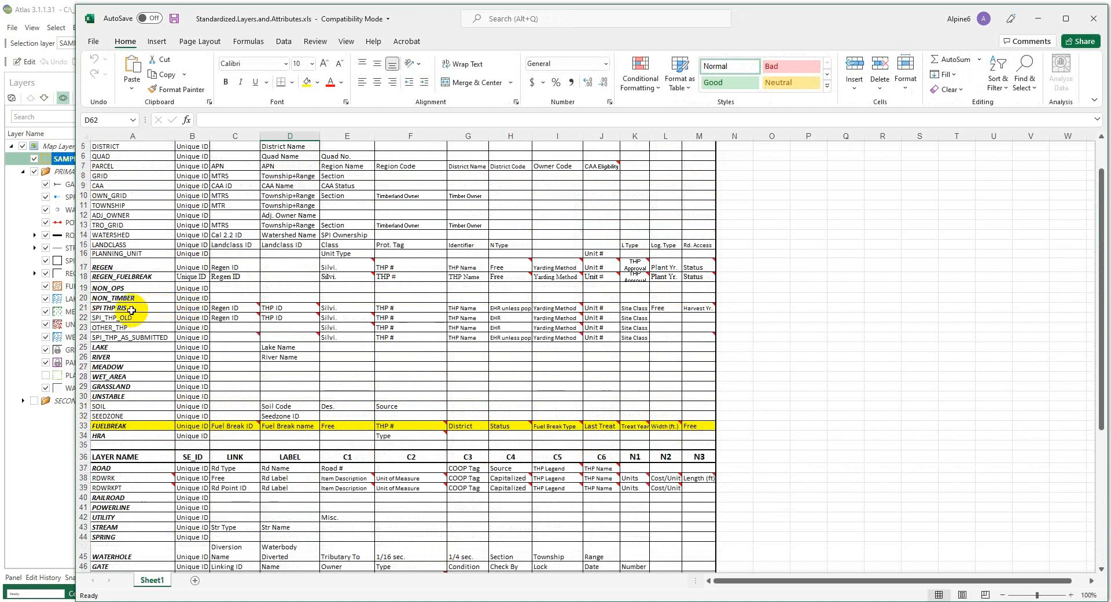
pyautogui.click(110, 268)
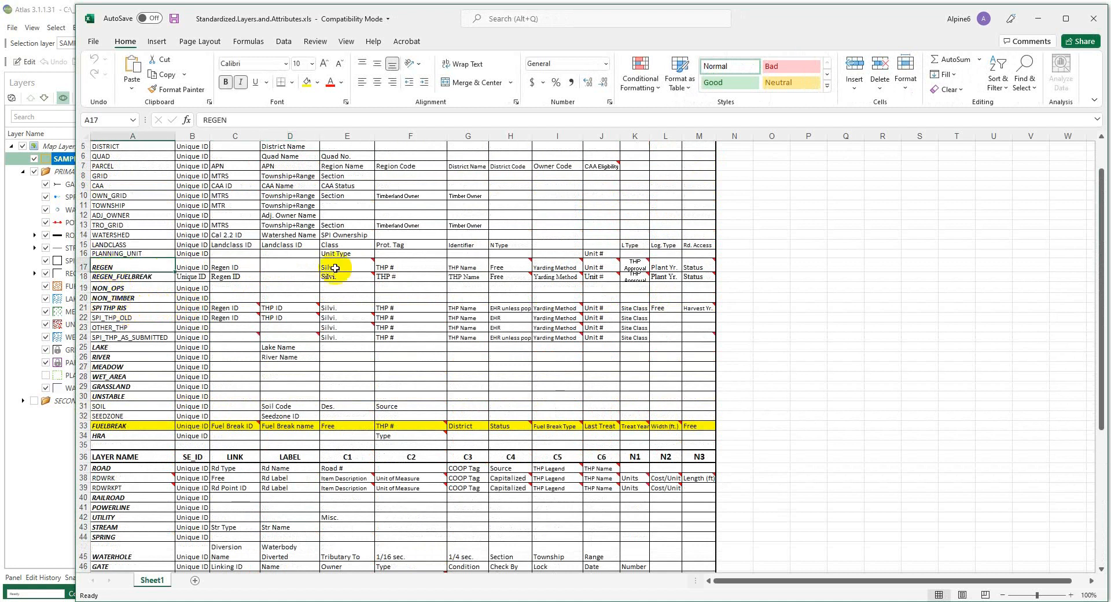
pyautogui.scroll(2, 422, 260)
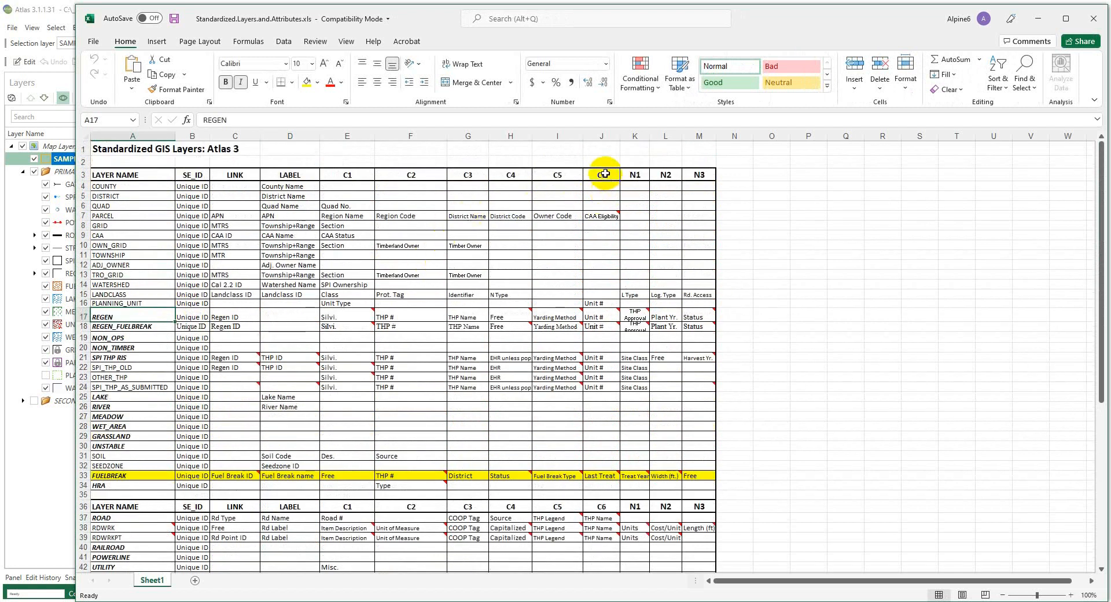
pyautogui.click(604, 174)
pyautogui.click(601, 317)
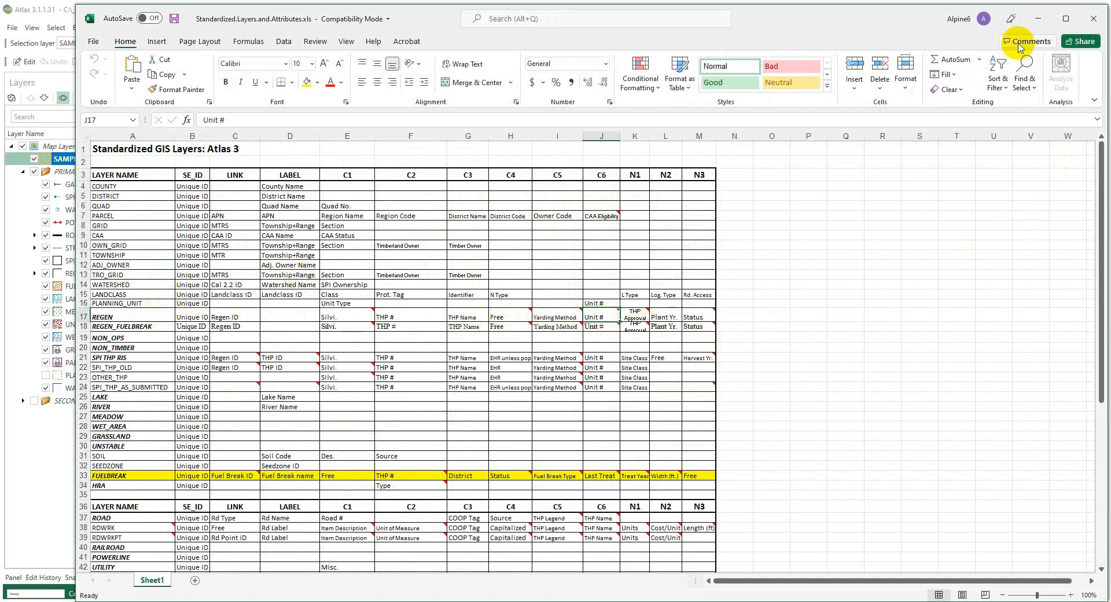
pyautogui.click(1036, 17)
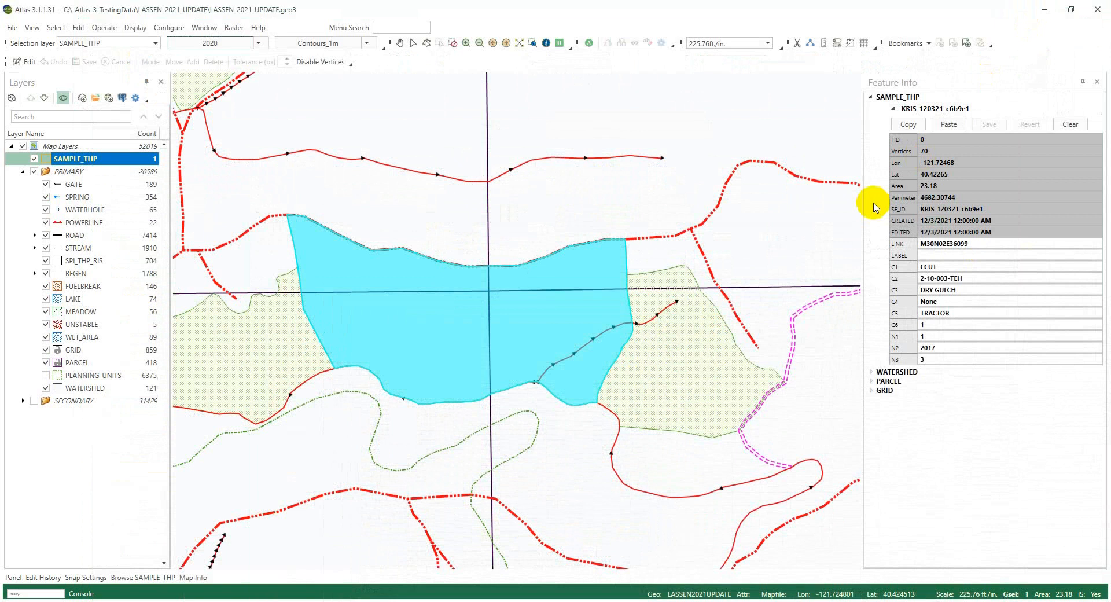
# Step: Examine the attributes of the REGEN area bordering SAMPLE_THP on the east, then reselect the SAMPLE_THP polygon
pyautogui.rightClick(655, 366)
pyautogui.click(685, 371)
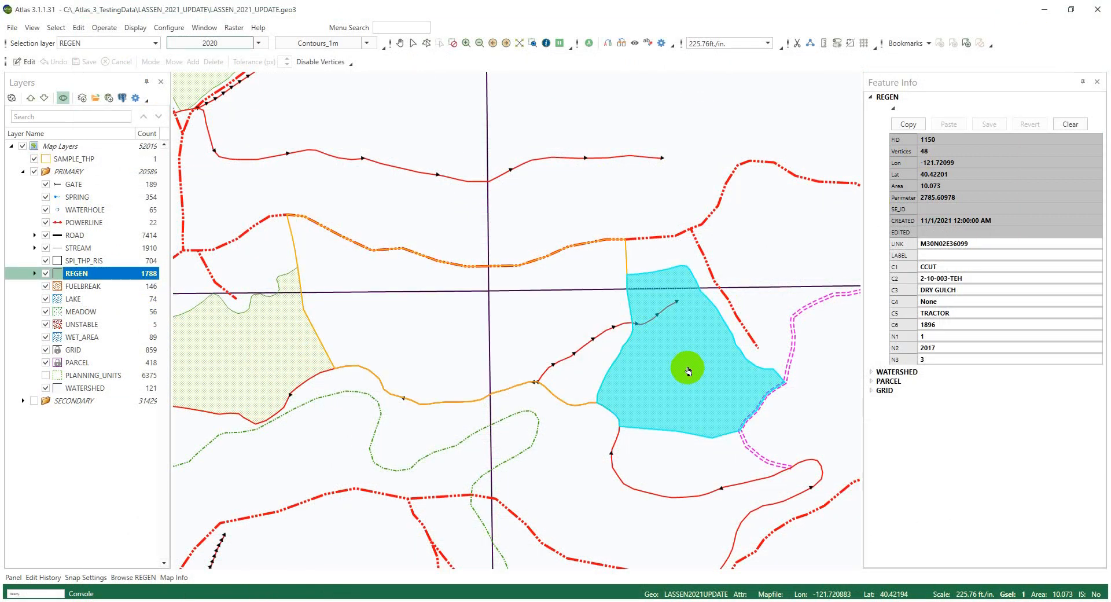
pyautogui.rightClick(555, 345)
pyautogui.click(572, 353)
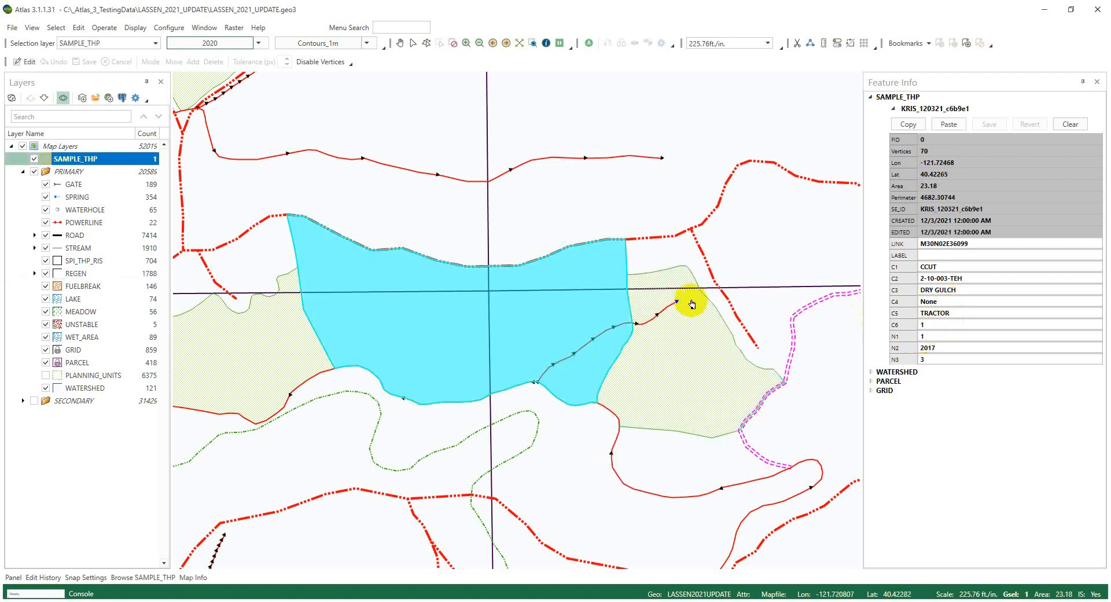
# Step: Empty the C2 and C3 attributes of the SAMPLE_THP polygon, save the changes, and clear the selection
pyautogui.click(950, 278)
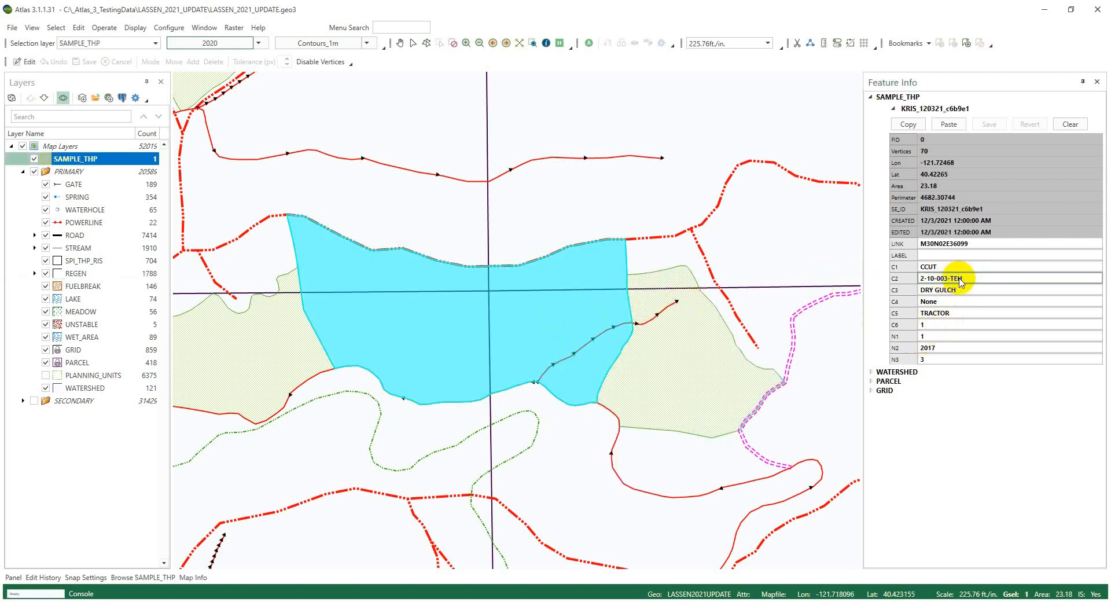
pyautogui.press('Delete')
pyautogui.moveTo(971, 291); pyautogui.dragTo(901, 279)
pyautogui.press('Delete')
pyautogui.press('Delete')
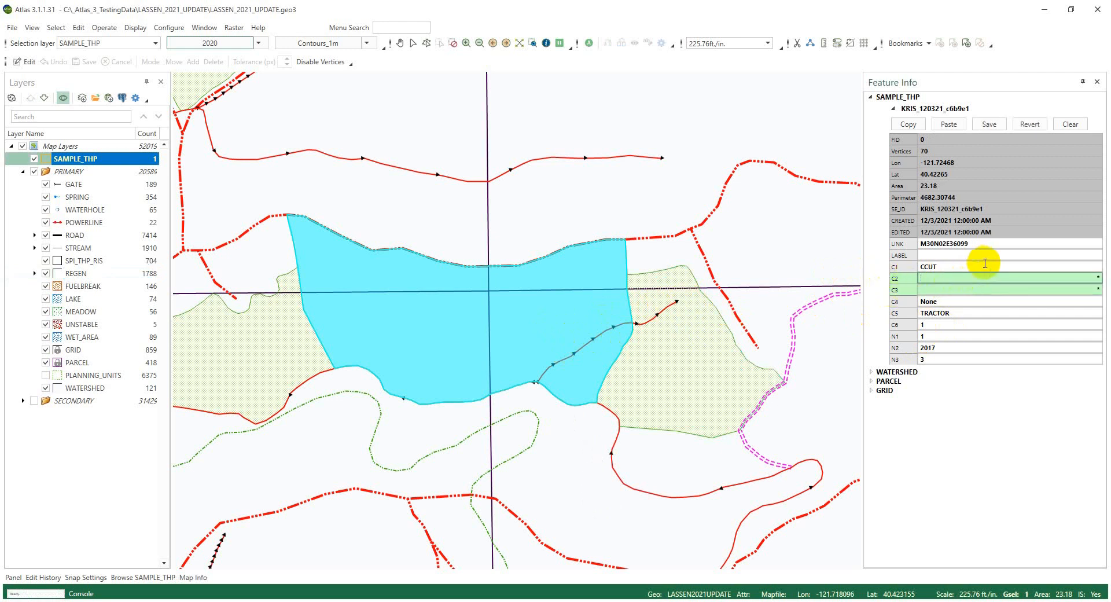
pyautogui.click(990, 124)
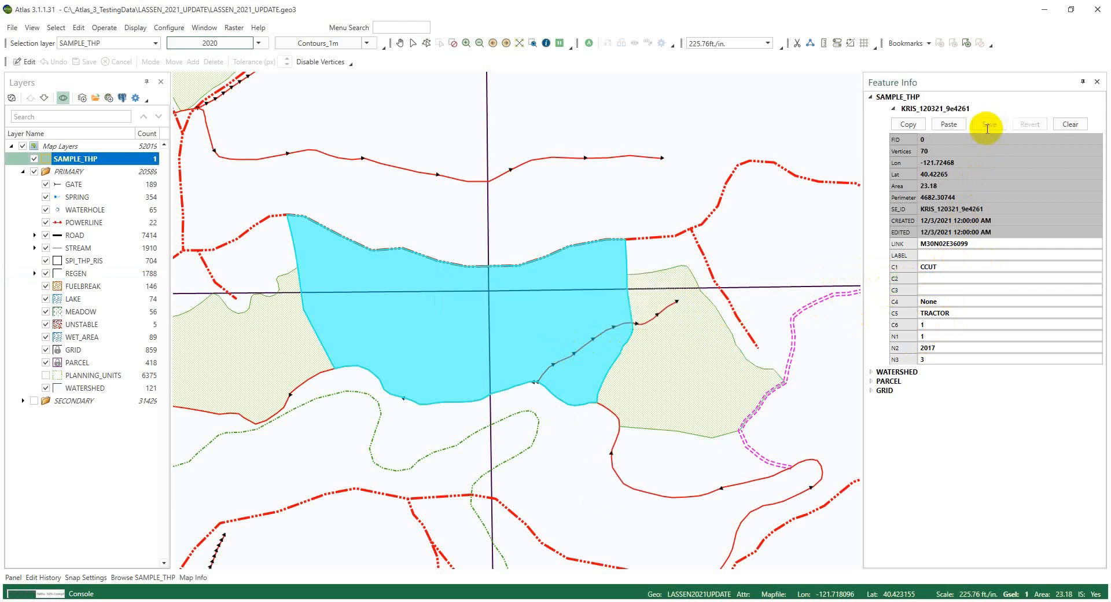
pyautogui.hotkey('alt', 's')
pyautogui.press('c')
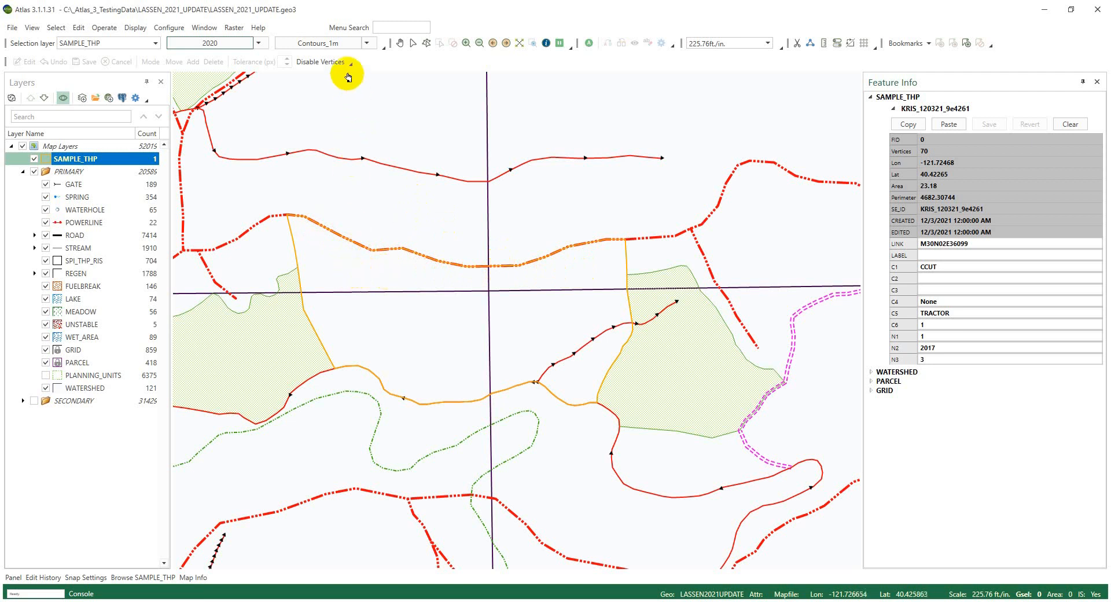
# Step: View the map with the 2020 imagery and the Contours_1m overlay, turning both off again
pyautogui.click(230, 44)
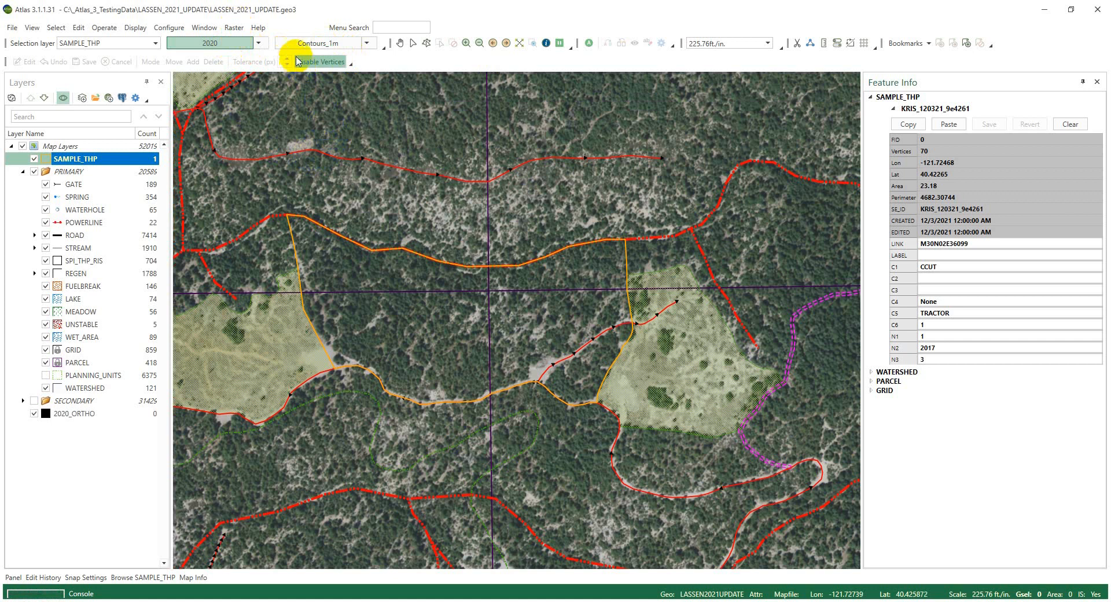
pyautogui.click(309, 46)
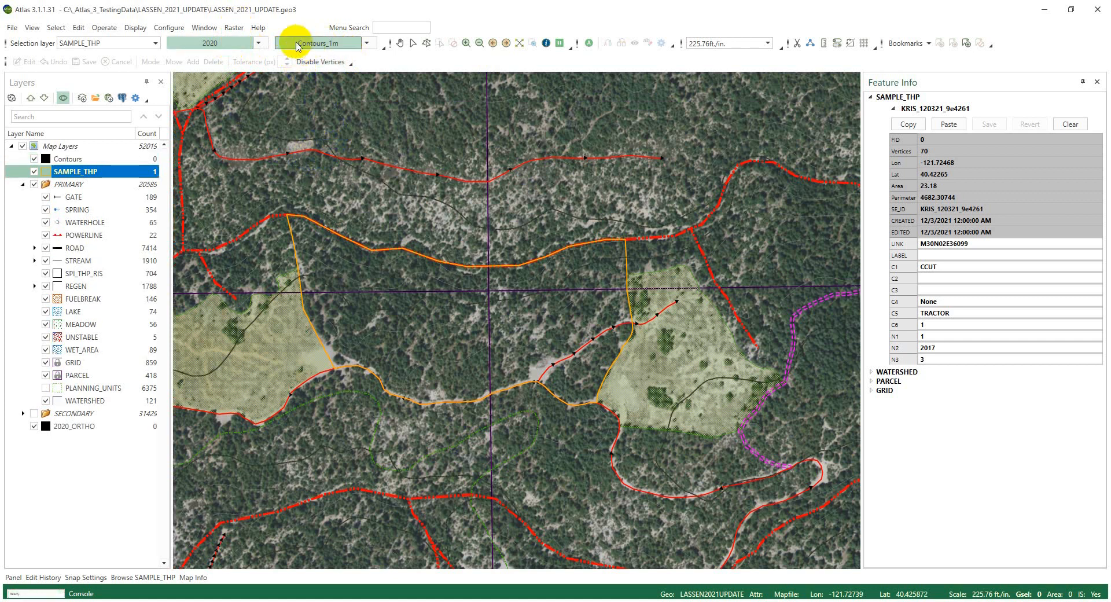
pyautogui.click(215, 46)
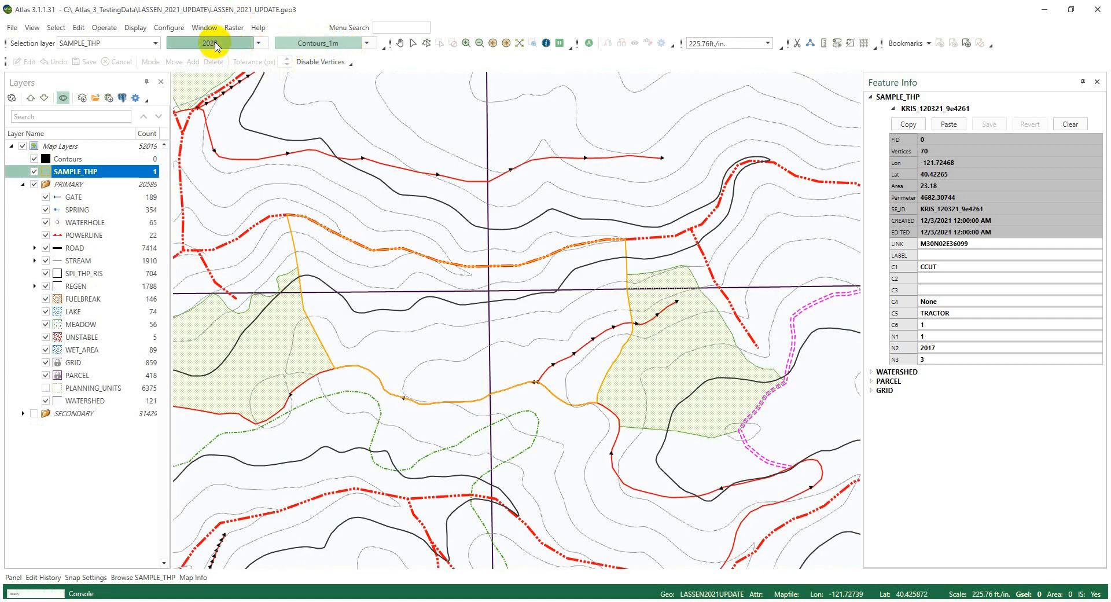
pyautogui.click(311, 42)
# Step: Change the background raster to Hillshade and display it beneath the SAMPLE_THP area
pyautogui.click(259, 43)
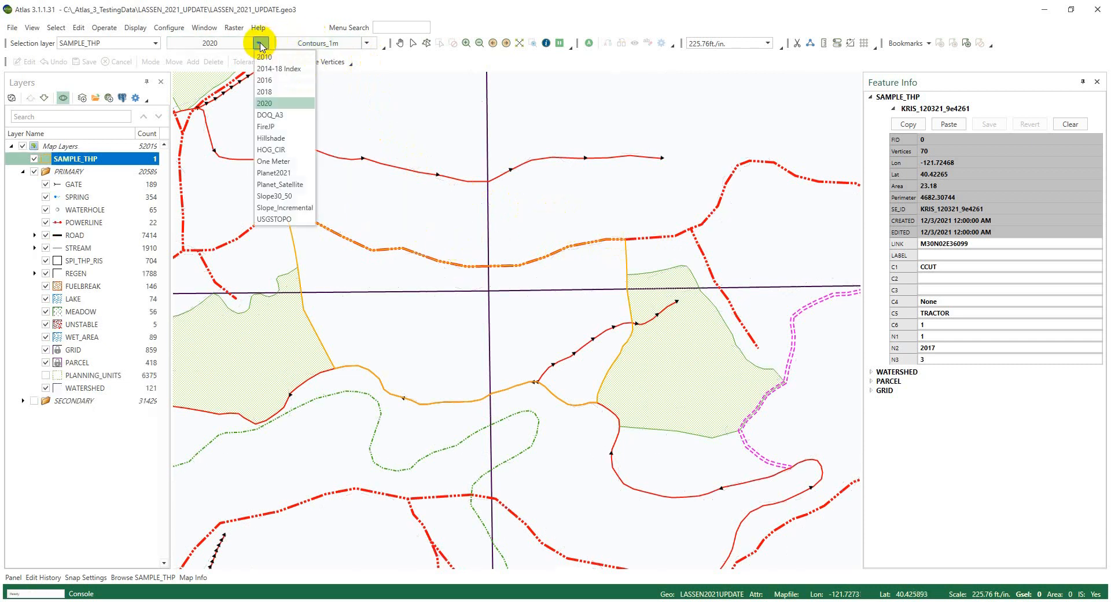
pyautogui.click(270, 139)
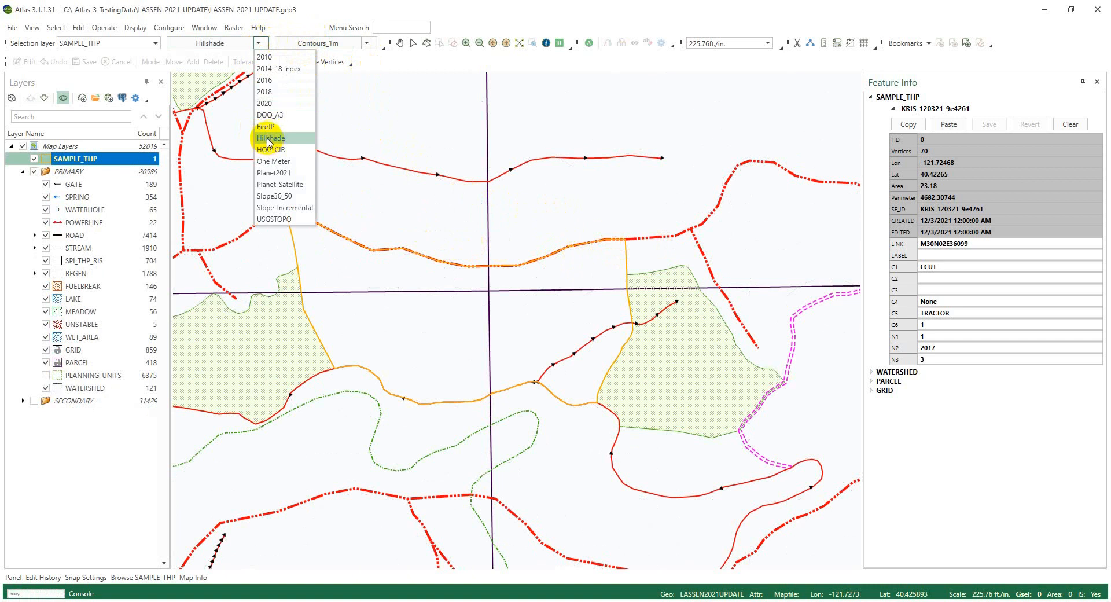
pyautogui.click(240, 40)
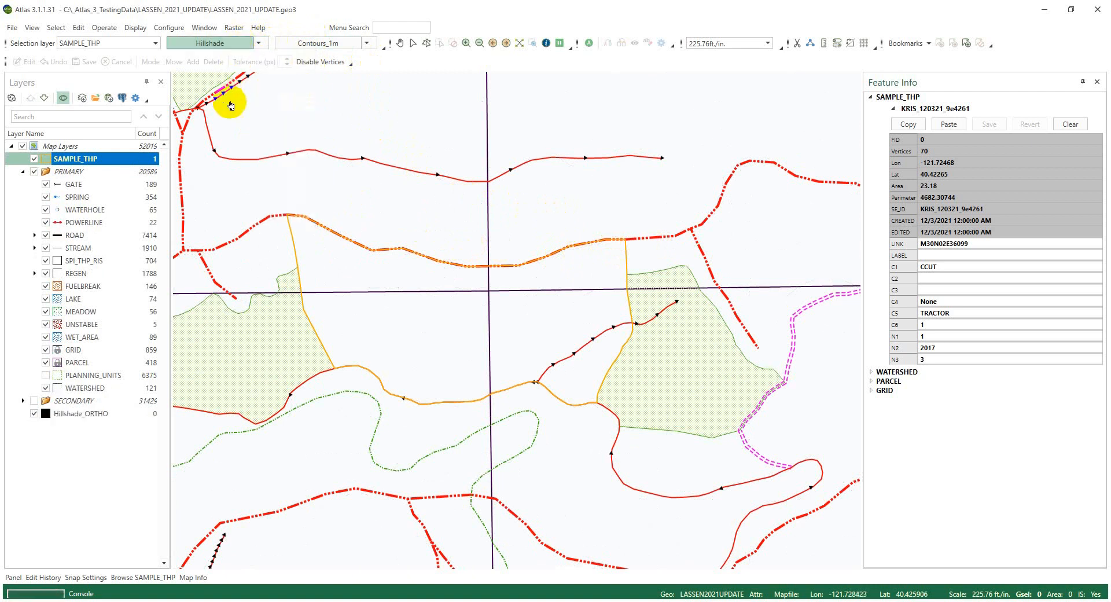
pyautogui.scroll(3, 333, 224)
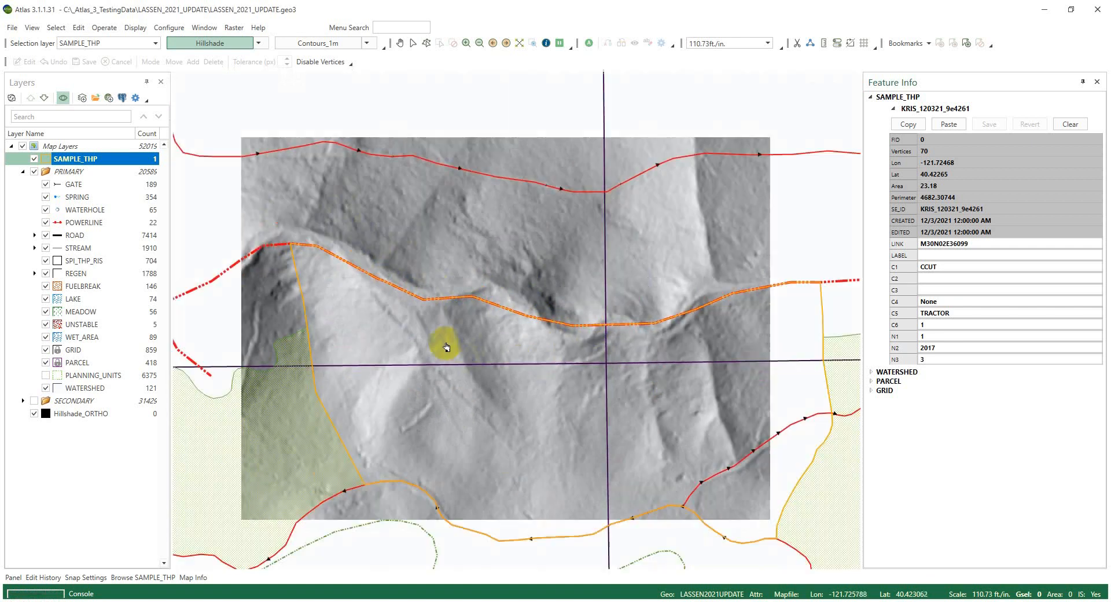
pyautogui.scroll(-1, 463, 347)
# Step: Make STREAM the selection layer and examine the vertices of the stream along the SAMPLE_THP polygon's northern edge, leaving edit mode without changes
pyautogui.rightClick(412, 295)
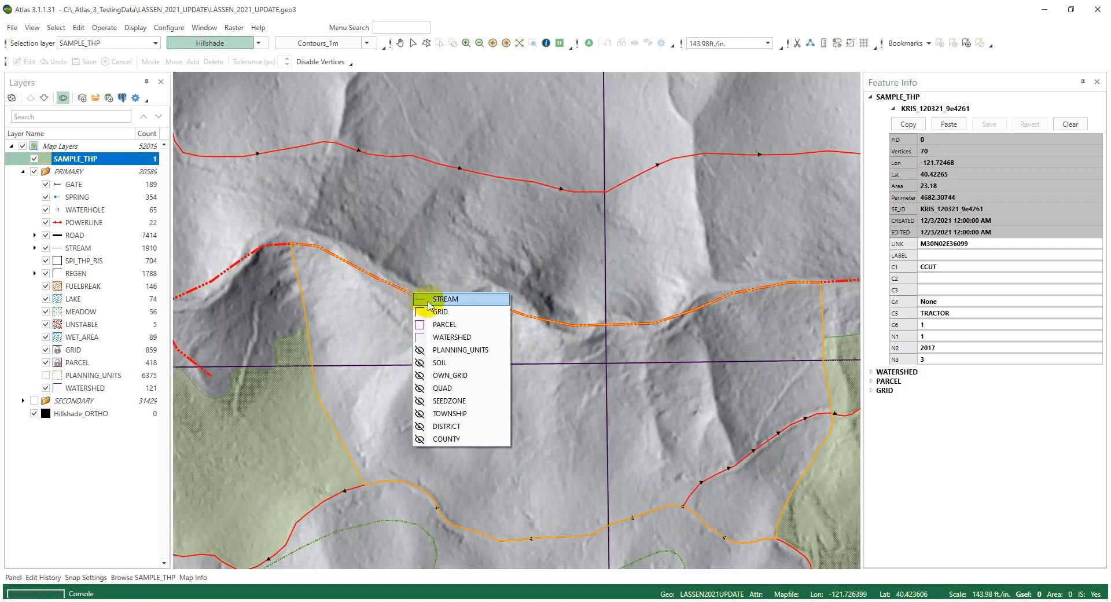
pyautogui.click(460, 298)
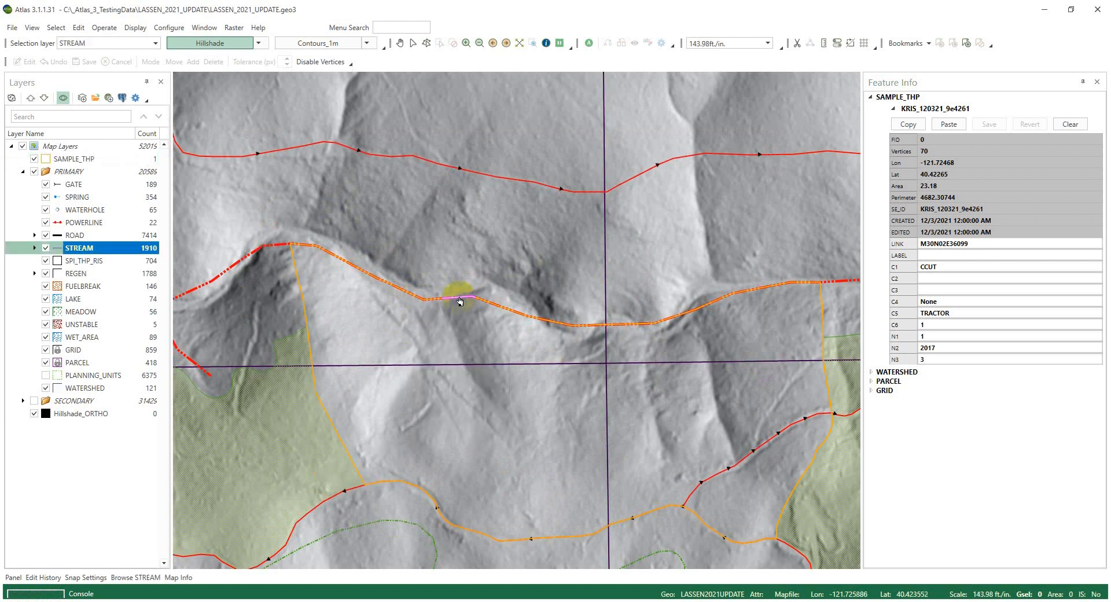
pyautogui.doubleClick(405, 293)
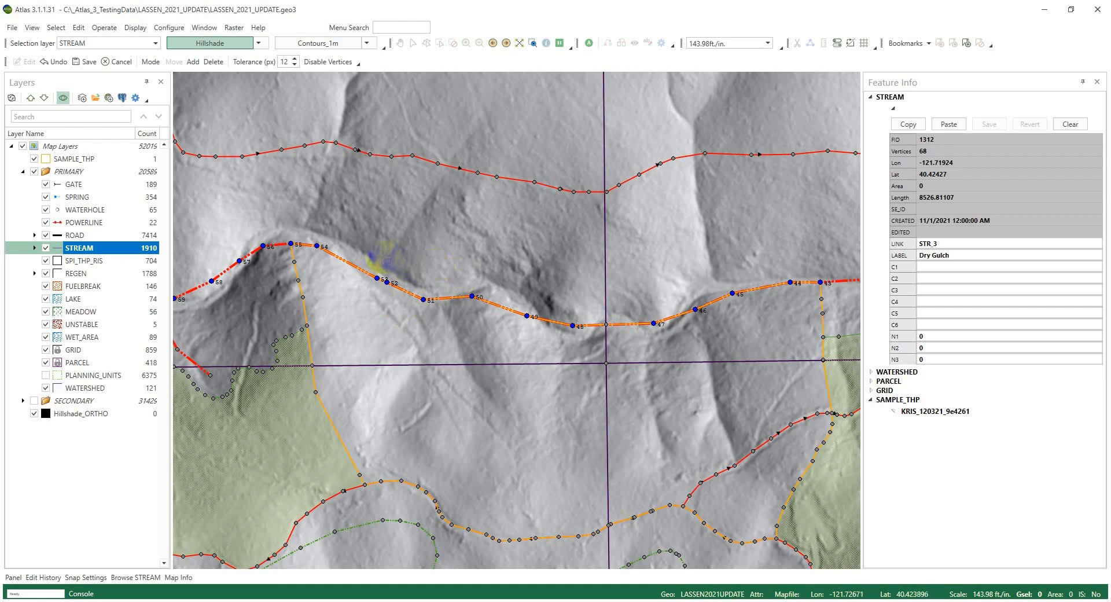
pyautogui.click(290, 244)
pyautogui.press('Escape')
pyautogui.press('Escape')
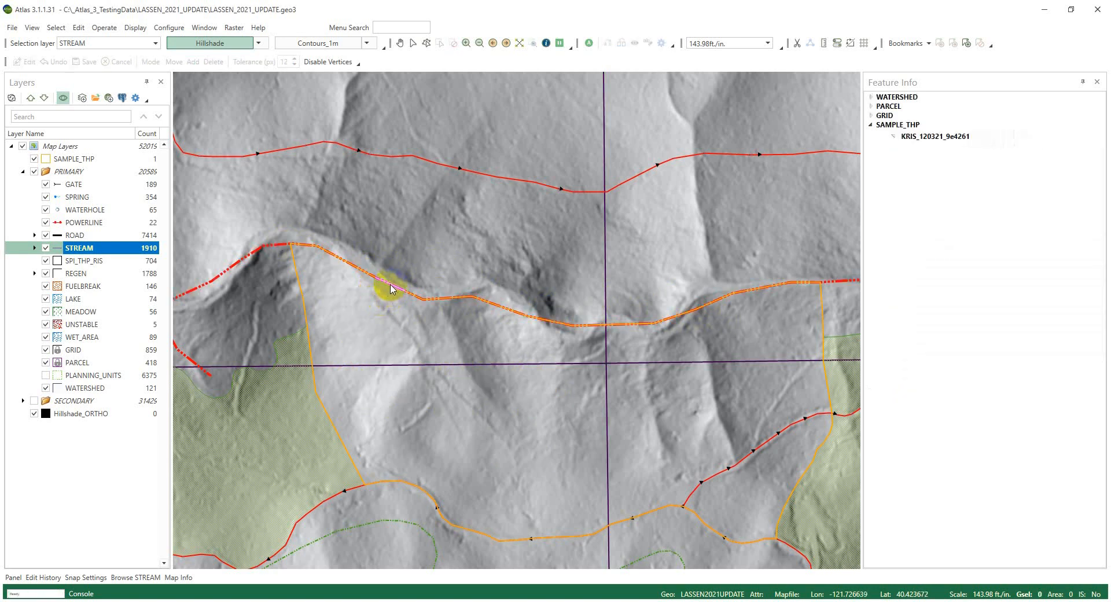
# Step: Compare the vertices of the Dry Gulch stream with those of the SAMPLE_THP polygon along their shared northern edge
pyautogui.click(391, 291)
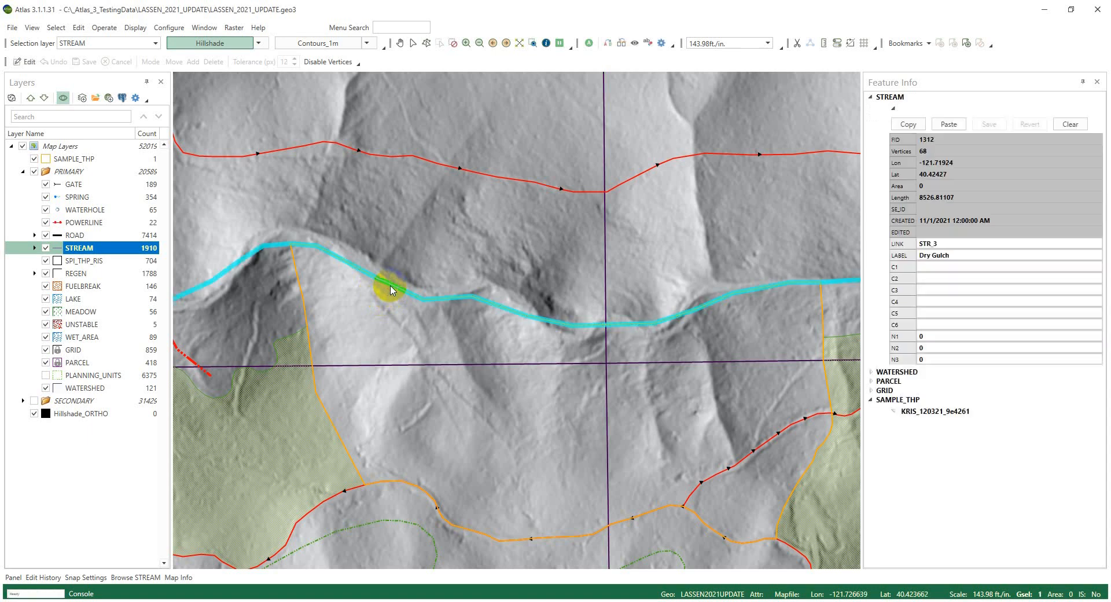
pyautogui.doubleClick(390, 287)
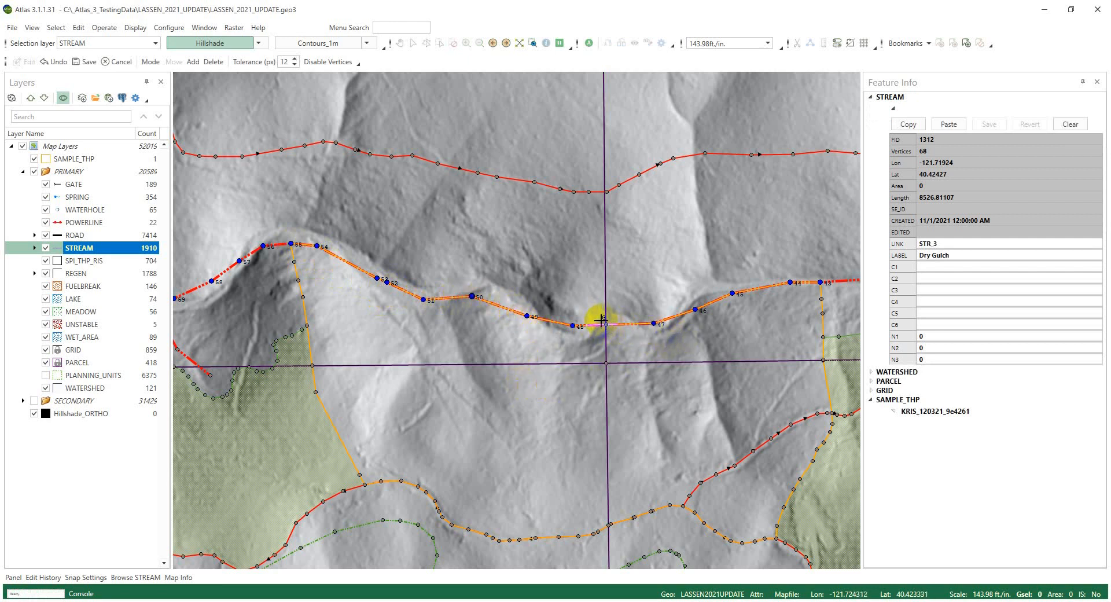
pyautogui.click(623, 329)
pyautogui.rightClick(625, 335)
pyautogui.click(629, 341)
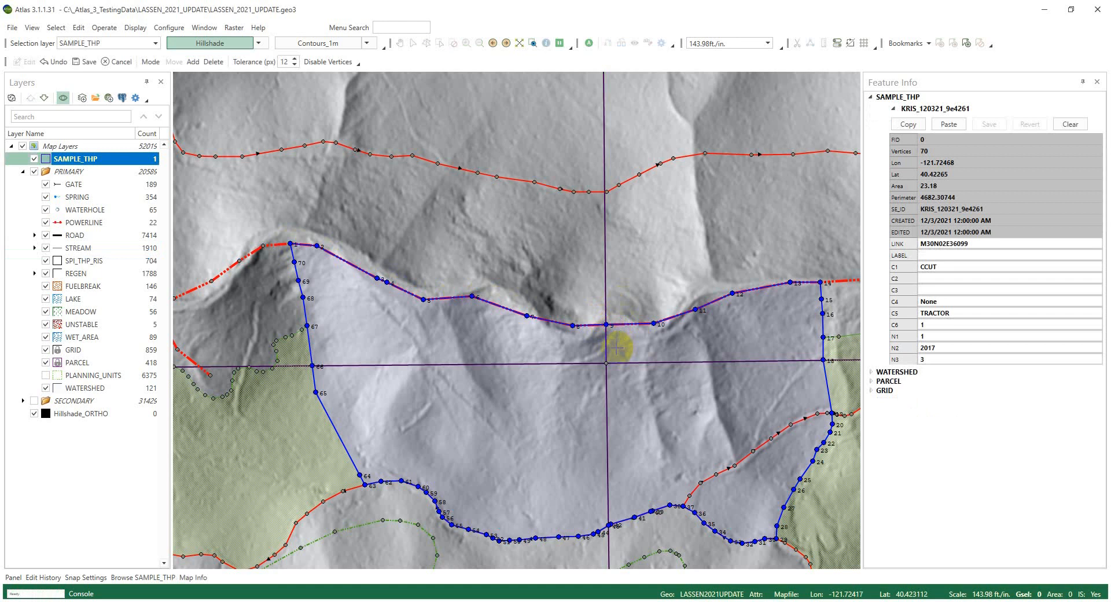
pyautogui.click(618, 348)
pyautogui.rightClick(620, 348)
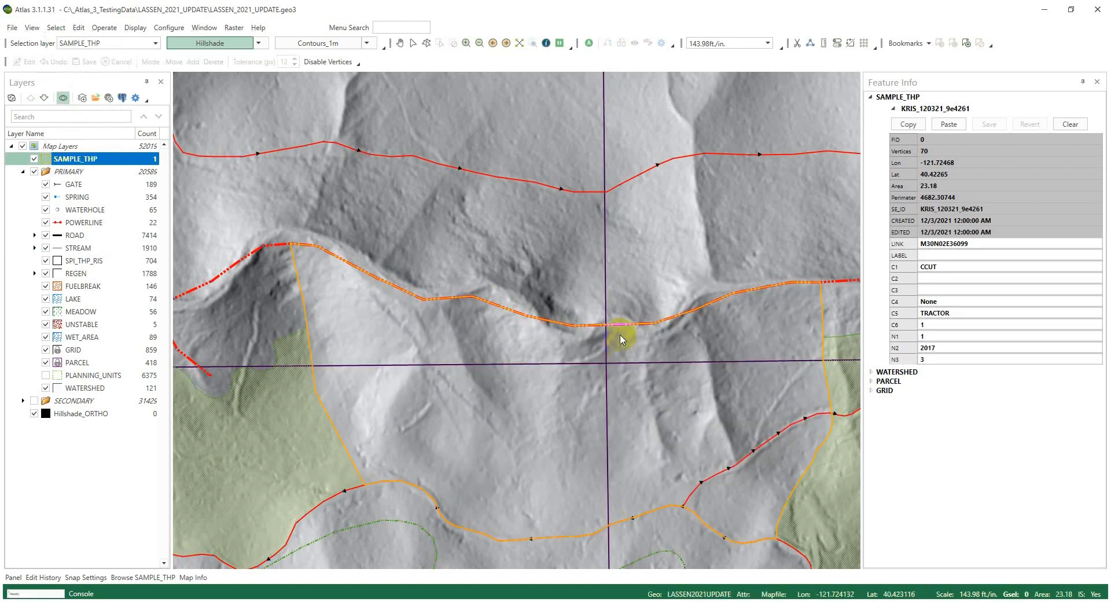
# Step: Add a vertex to the Dry Gulch stream where it crosses the north-south grid line, save the edit, and clear the selection
pyautogui.rightClick(618, 324)
pyautogui.click(634, 329)
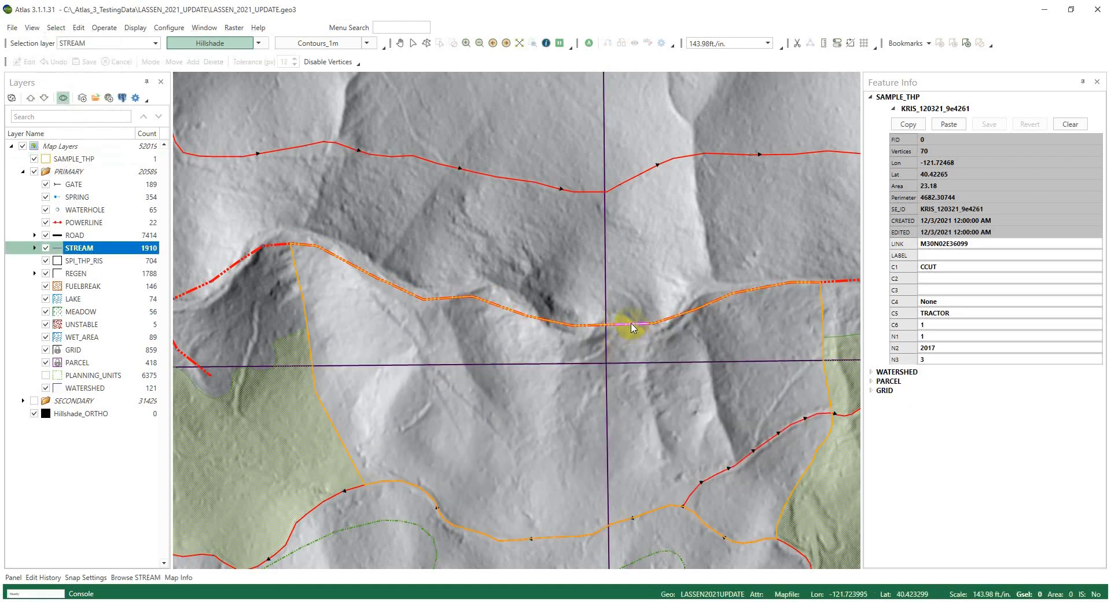
pyautogui.rightClick(625, 339)
pyautogui.click(643, 354)
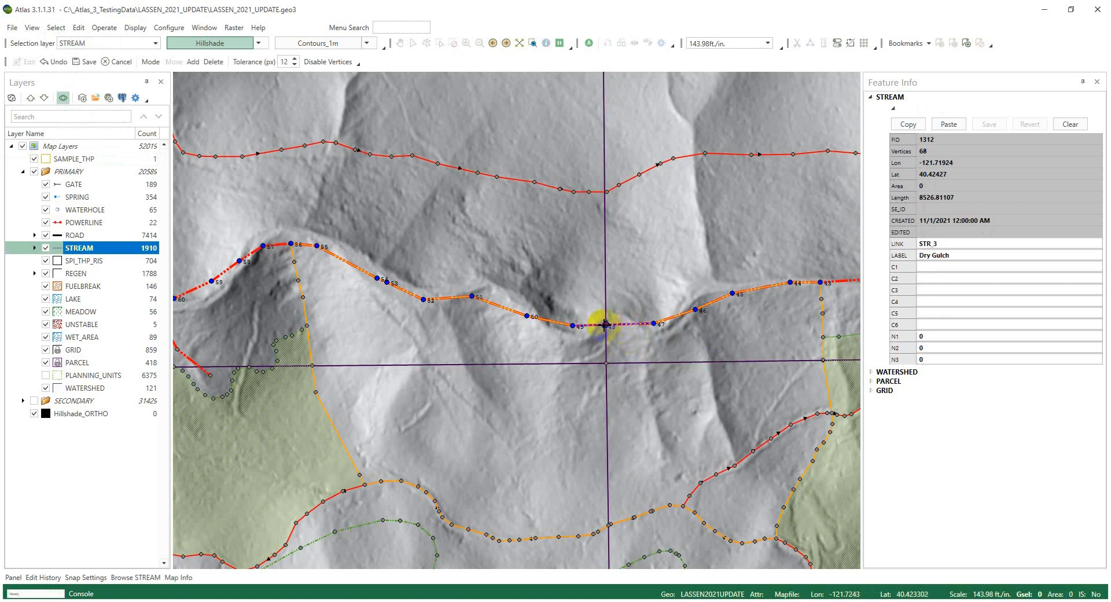
pyautogui.moveTo(606, 325); pyautogui.dragTo(629, 340)
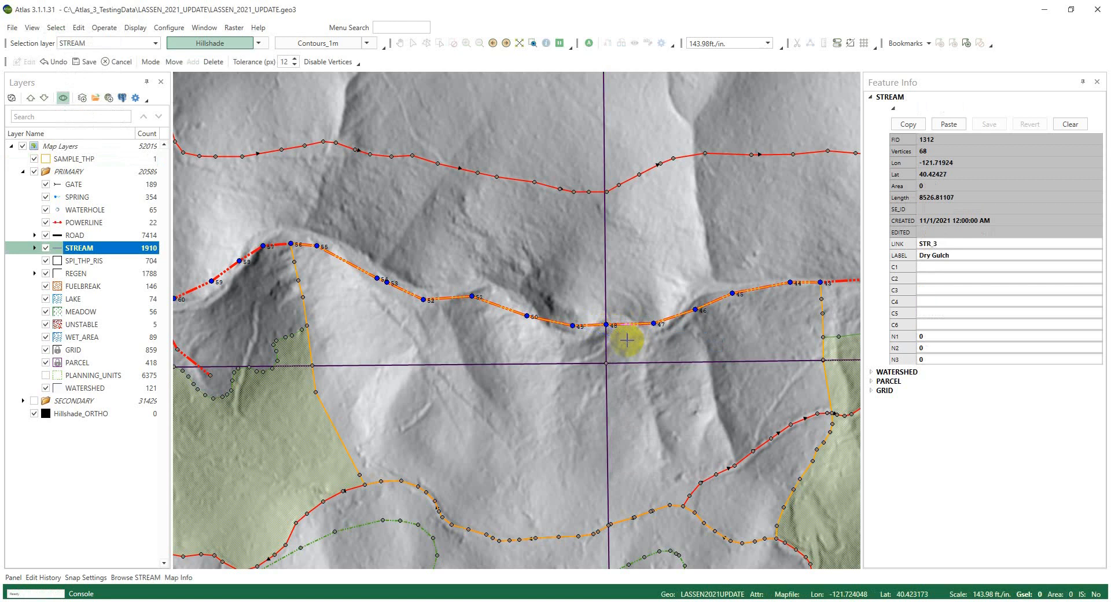
pyautogui.hotkey('ctrl', 's')
pyautogui.hotkey('alt', 's')
pyautogui.press('c')
# Step: Make SAMPLE_THP the selection layer and examine the polygon's vertices along the stream, leaving edit mode without changes and clearing the selection
pyautogui.rightClick(507, 307)
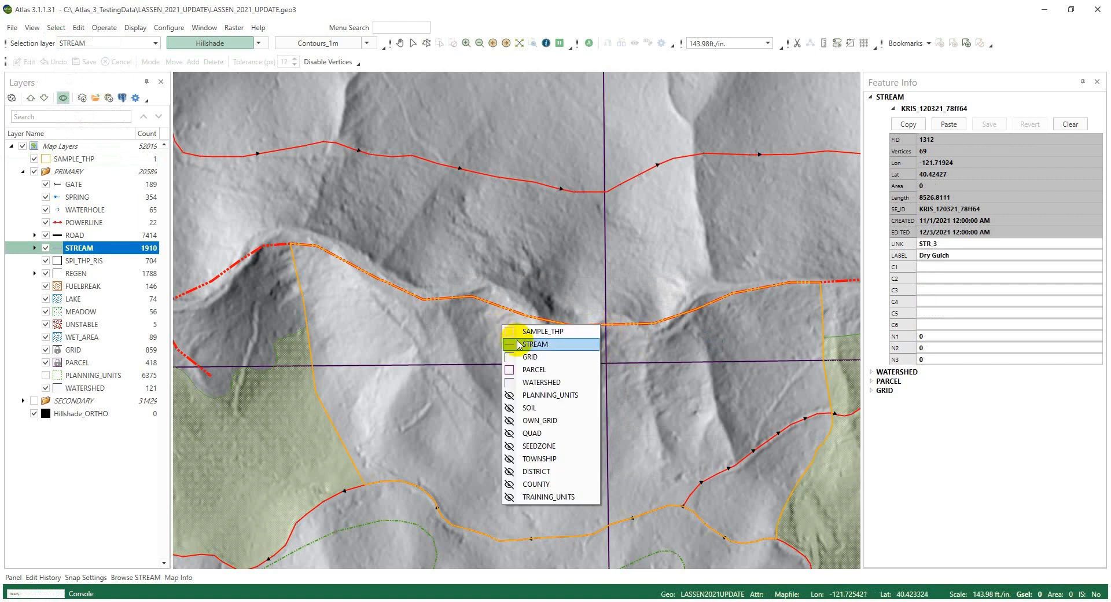
pyautogui.click(509, 289)
pyautogui.click(522, 337)
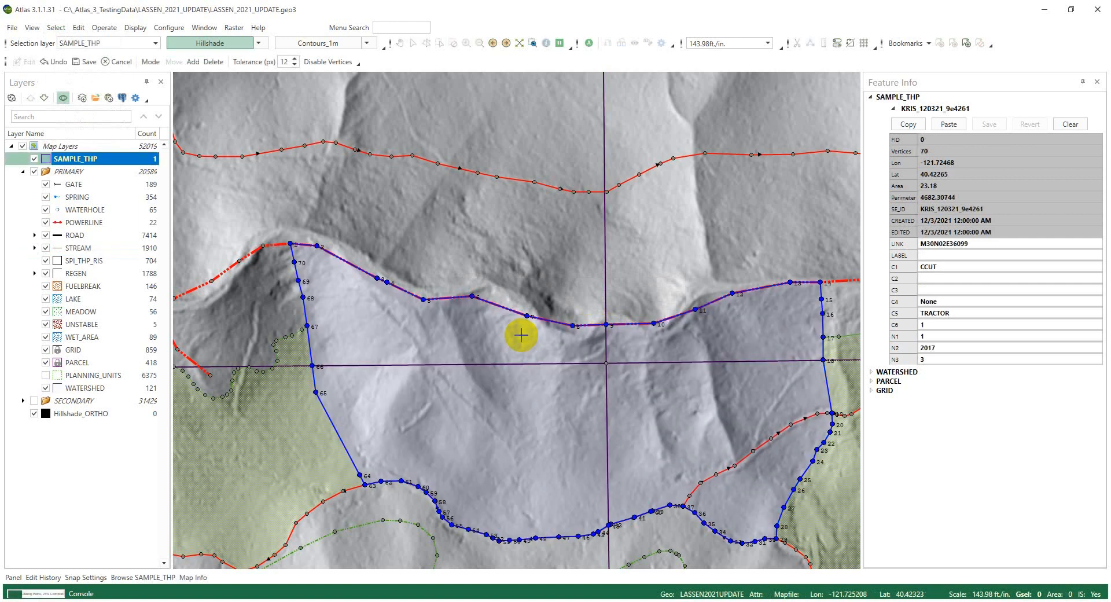
pyautogui.hotkey('alt', 's')
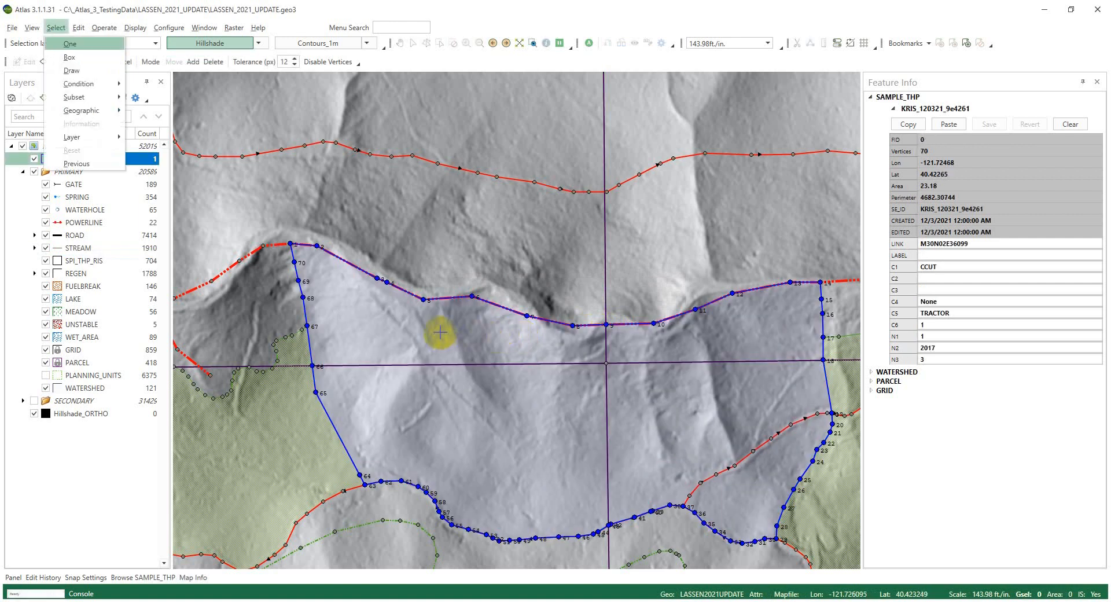
pyautogui.rightClick(433, 336)
pyautogui.click(434, 337)
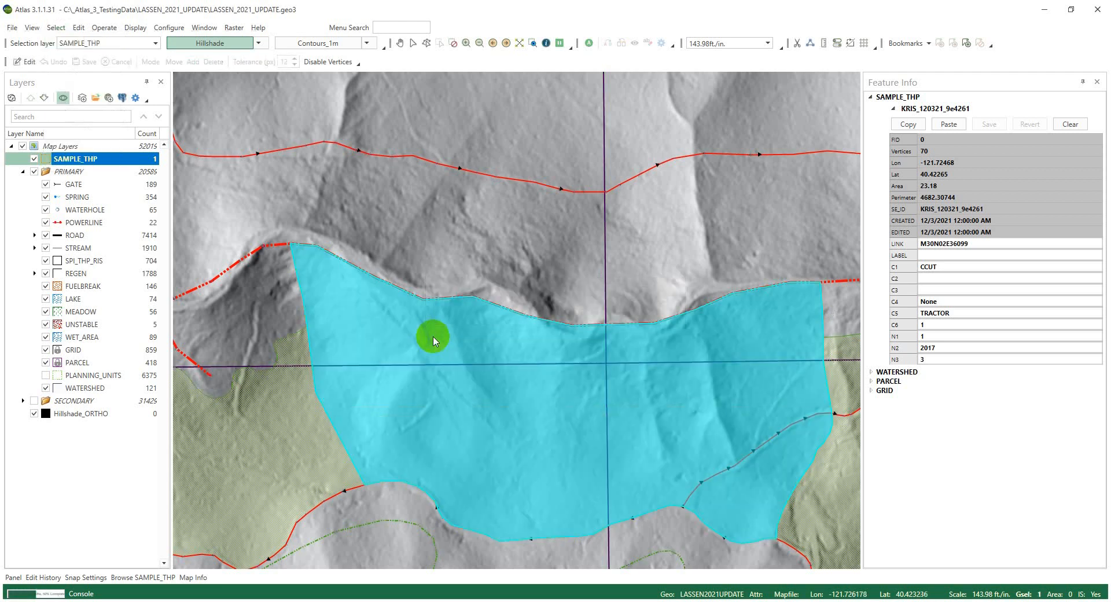
pyautogui.click(432, 337)
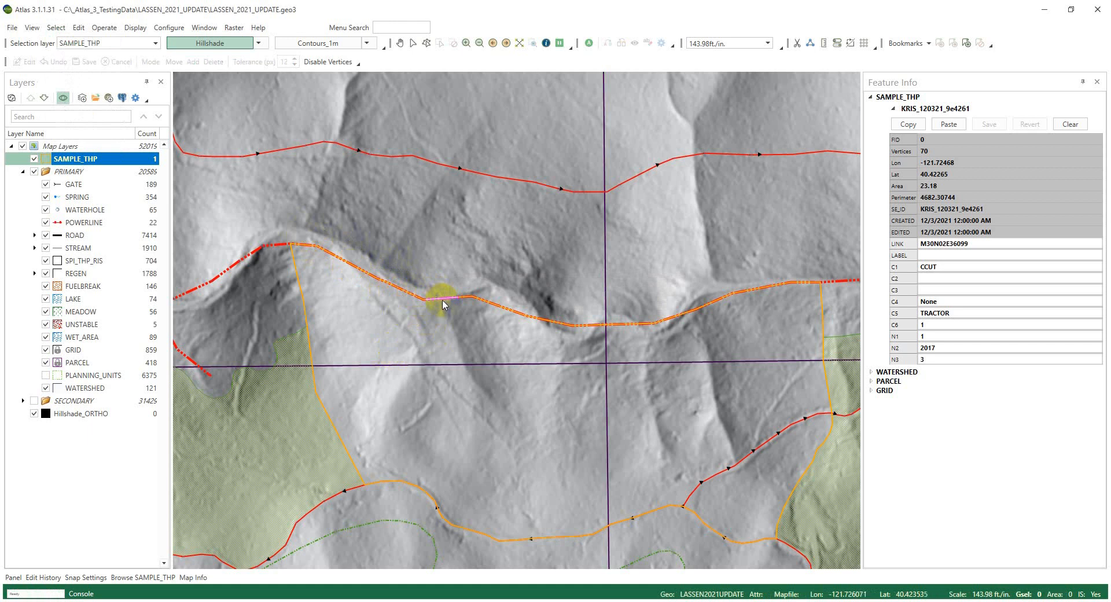
pyautogui.rightClick(348, 281)
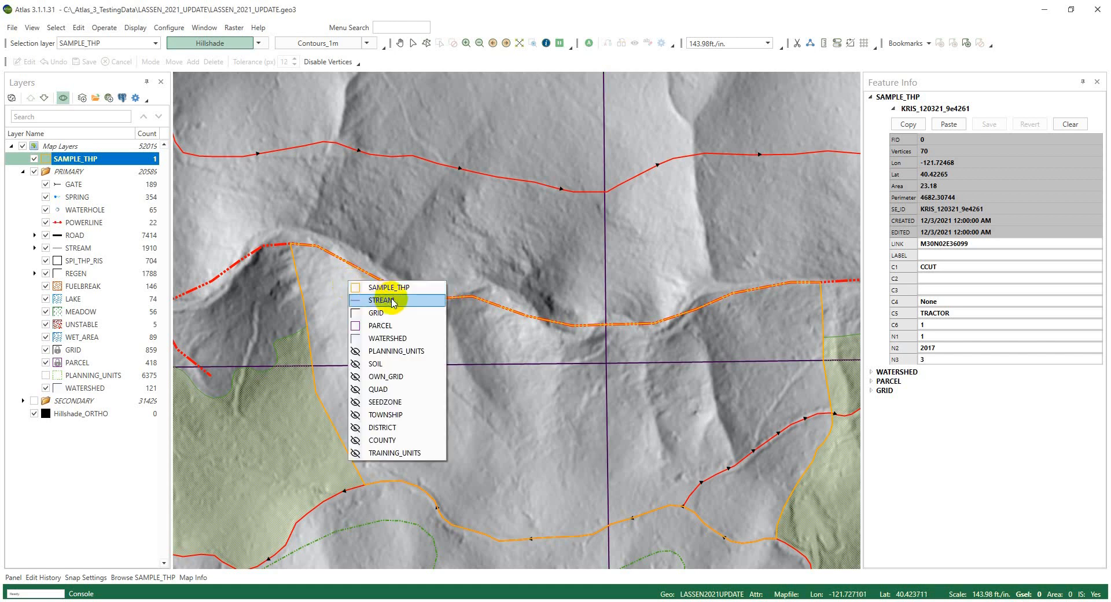
pyautogui.click(371, 288)
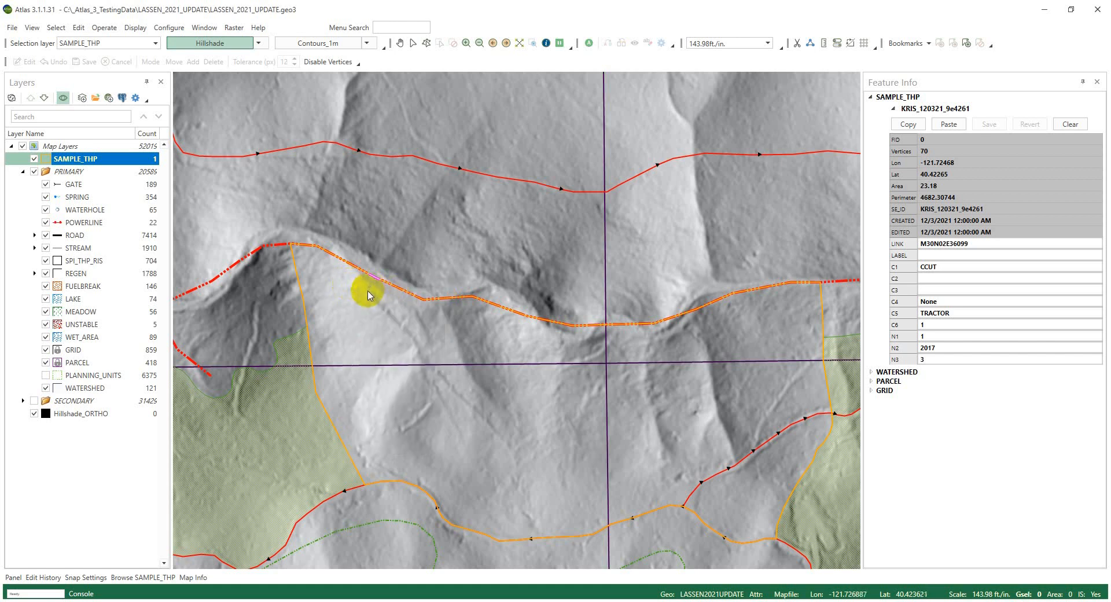
pyautogui.click(368, 295)
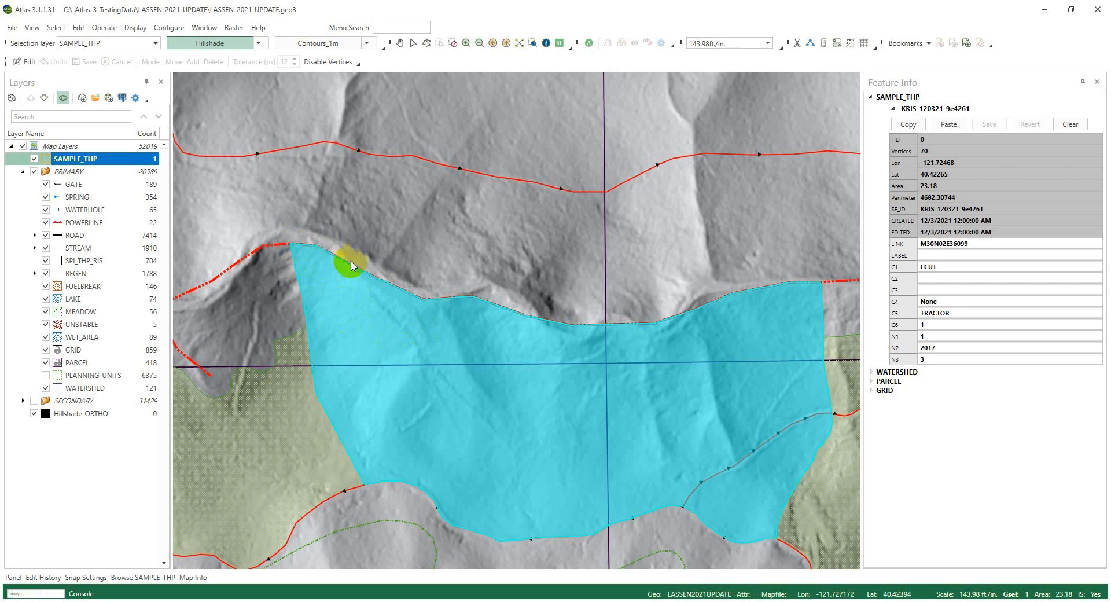
pyautogui.doubleClick(372, 305)
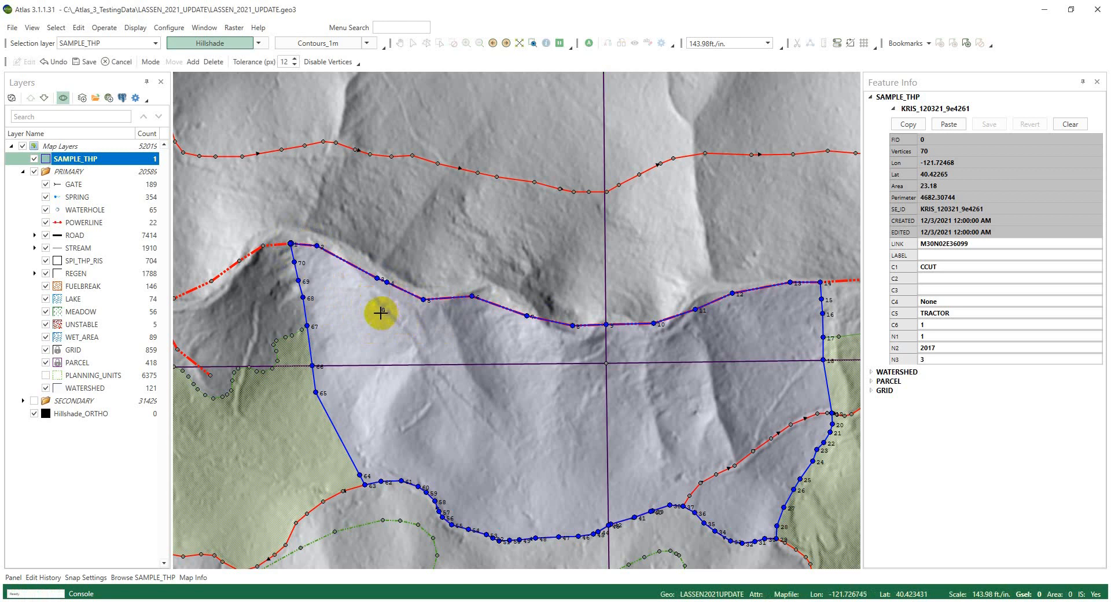
pyautogui.rightClick(388, 313)
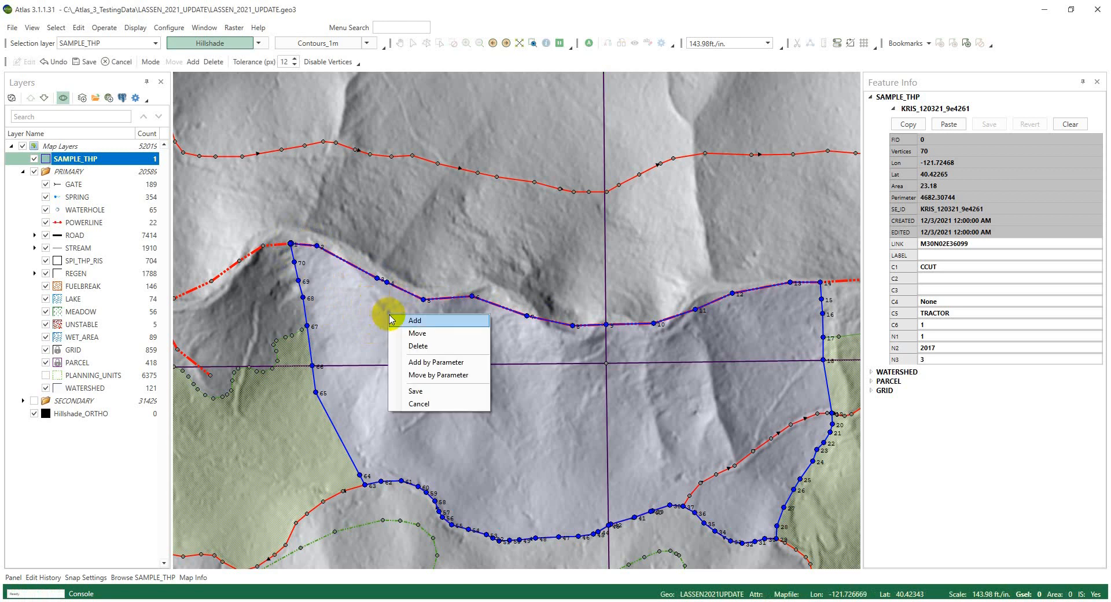
pyautogui.click(425, 405)
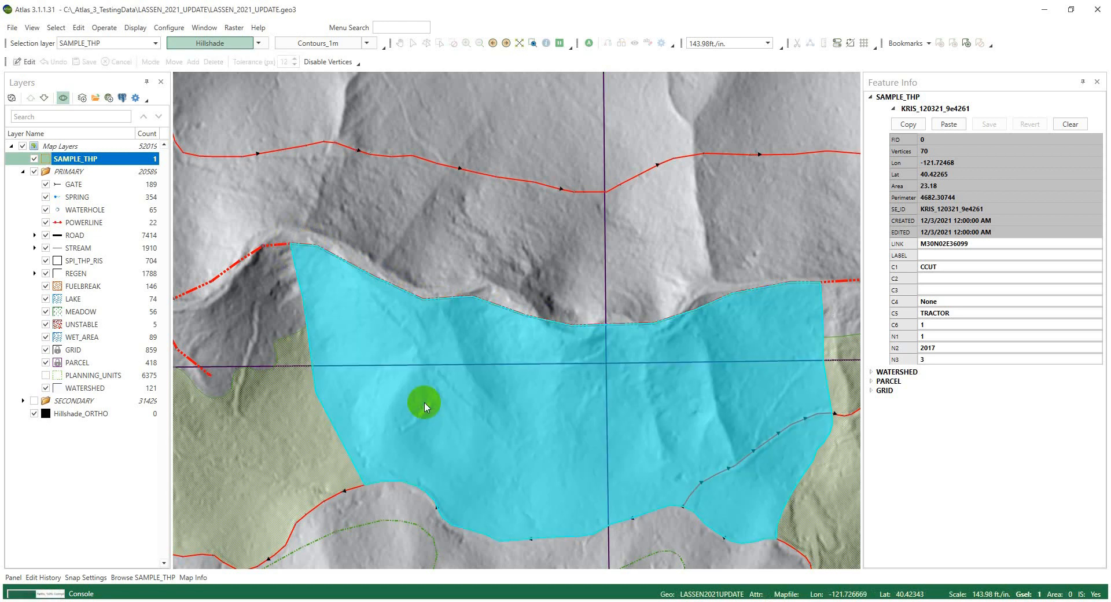
# Step: Start moving vertices of the SAMPLE_THP polygon and shift the four westernmost vertices of its northern edge north toward the hillshade drainage
pyautogui.hotkey('alt', 's')
pyautogui.press('c')
pyautogui.click(436, 352)
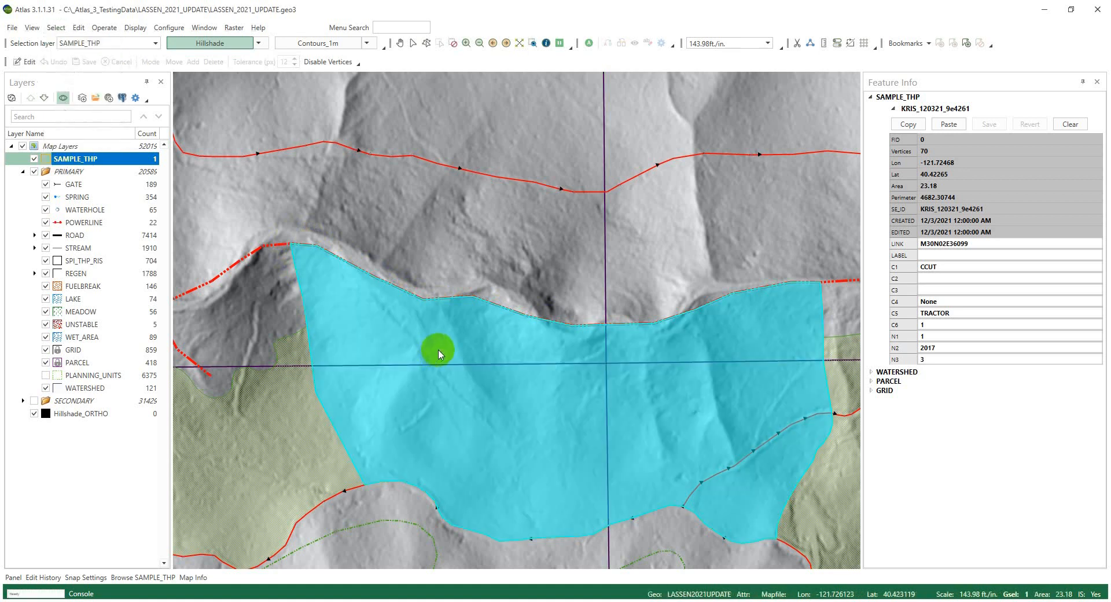
pyautogui.press('e')
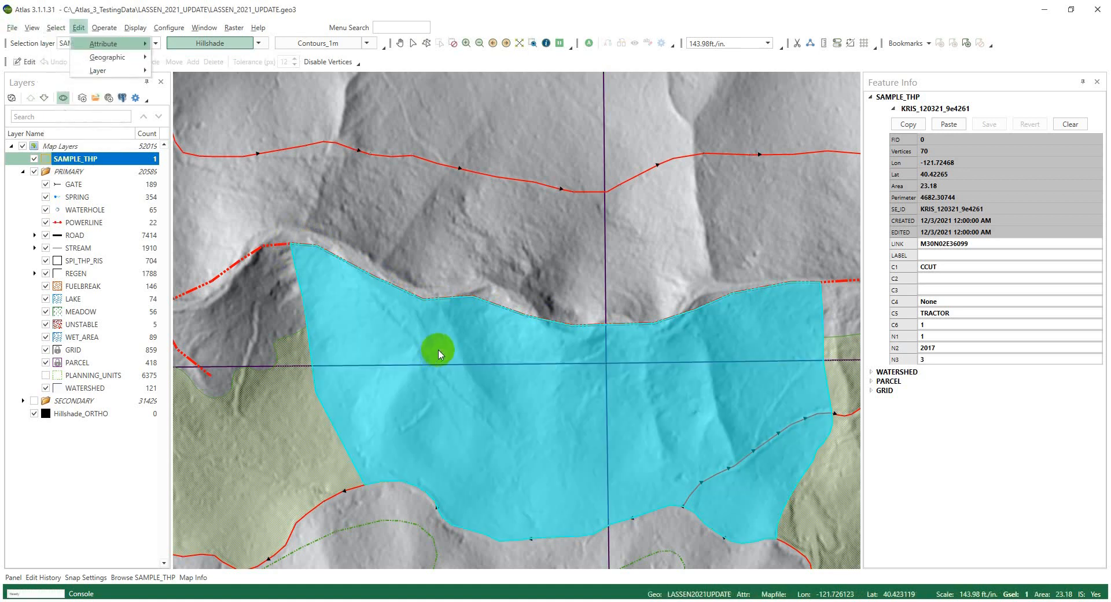
pyautogui.press('g')
pyautogui.press('s')
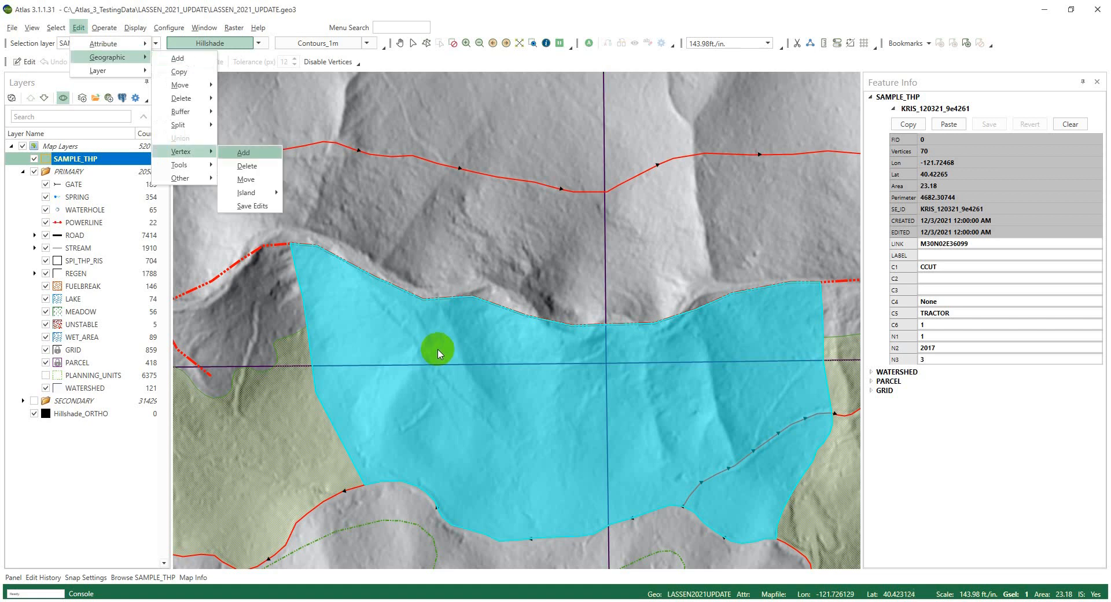
pyautogui.press('m')
pyautogui.click(435, 354)
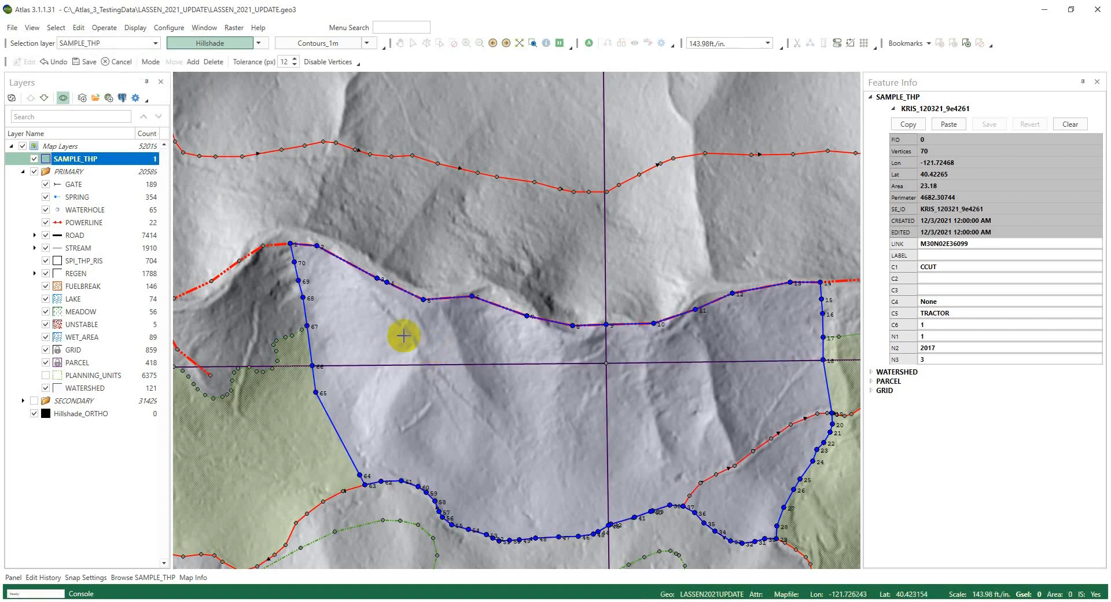
pyautogui.click(287, 230)
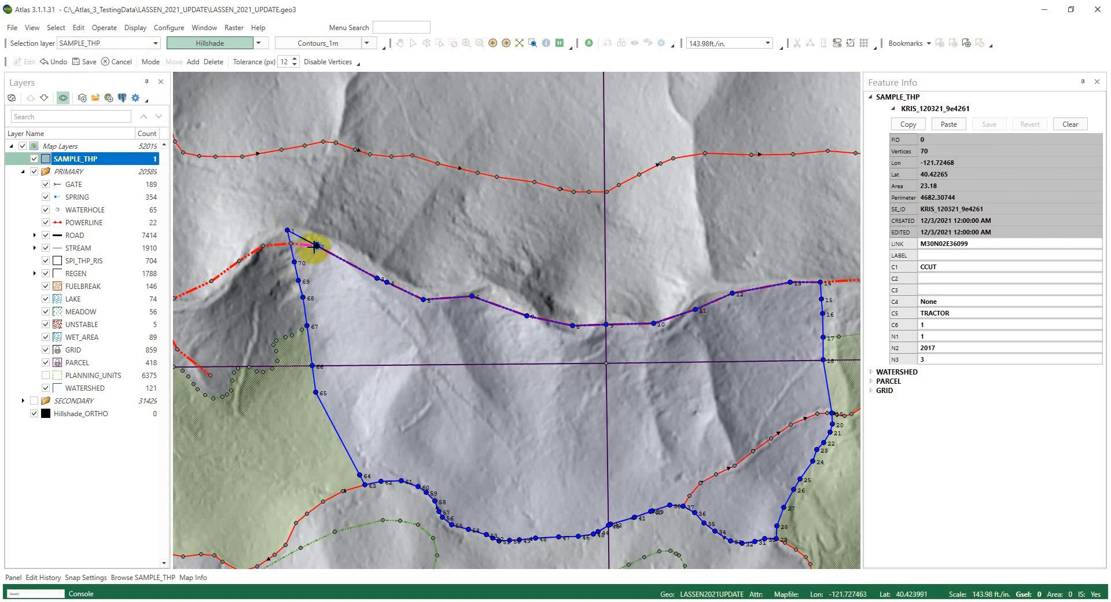
pyautogui.click(319, 235)
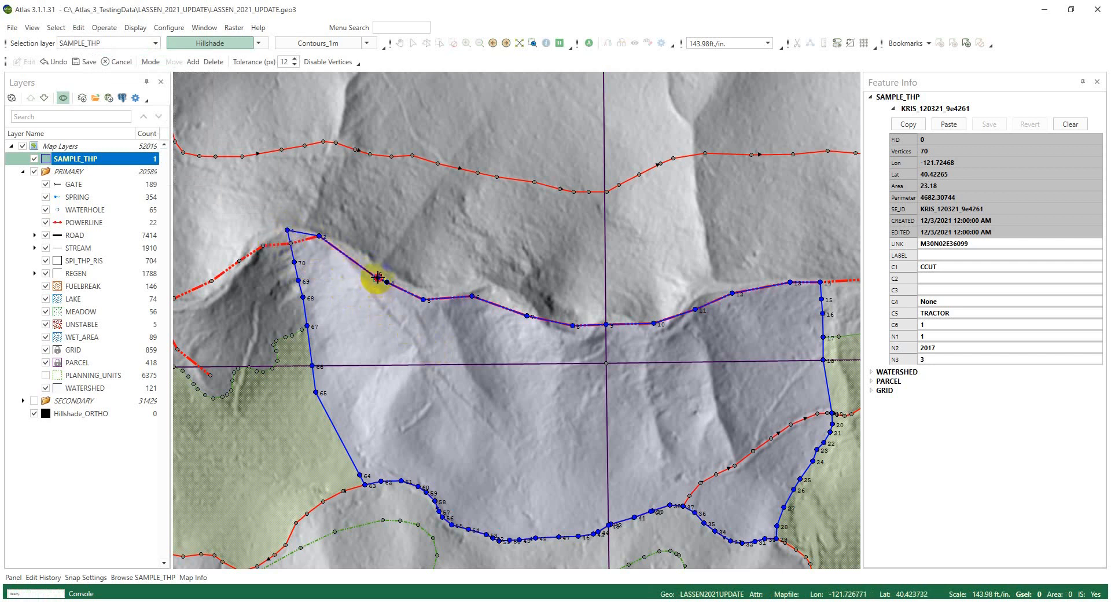
pyautogui.click(366, 264)
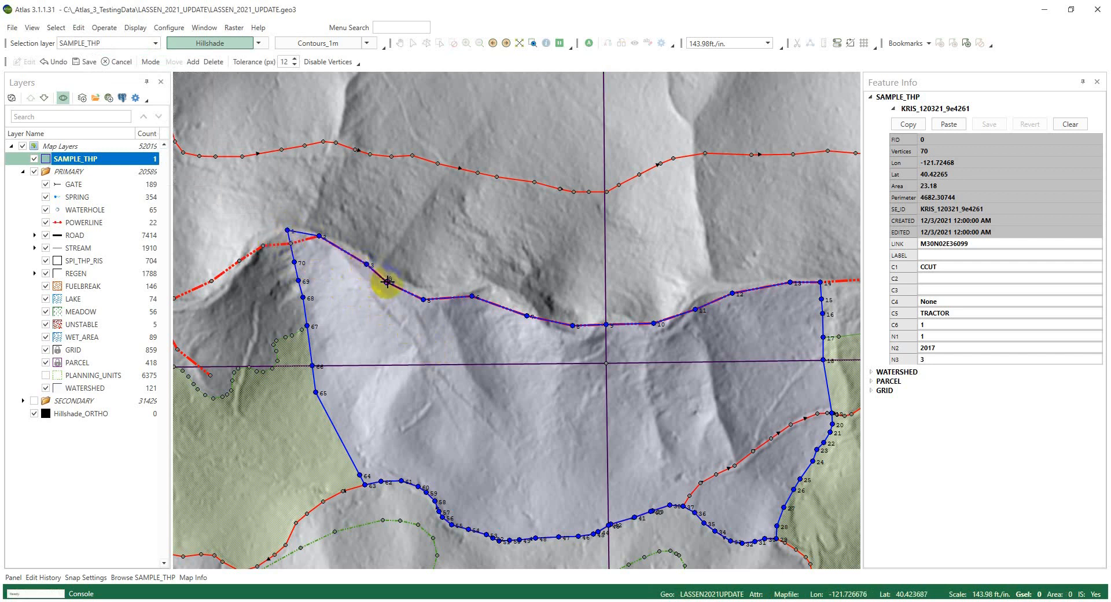
pyautogui.click(389, 282)
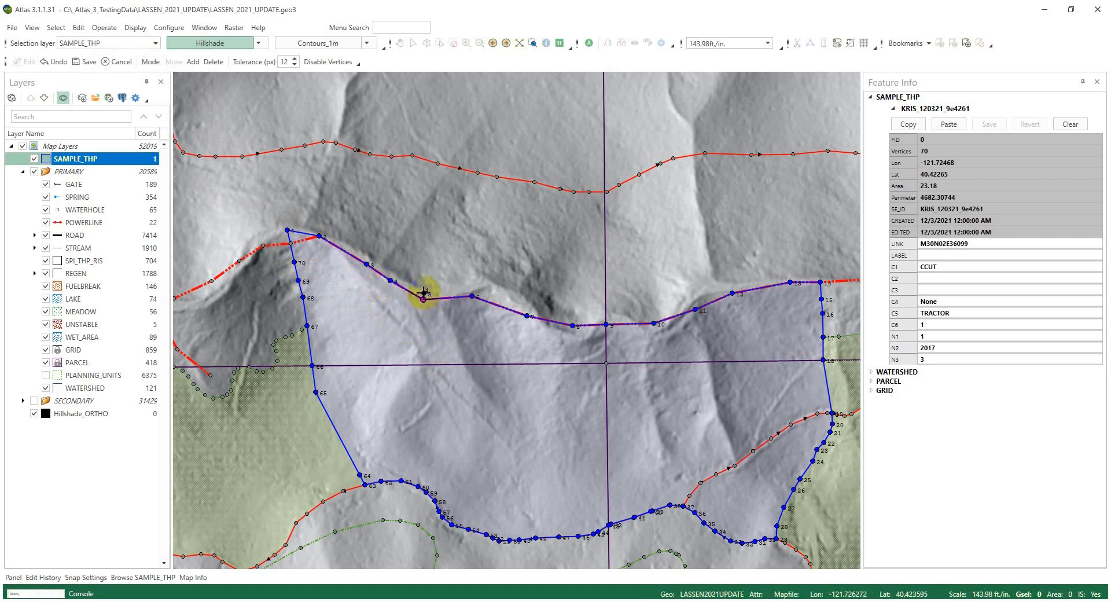
# Step: Move the next three northern-edge vertices onto the drainage and add four vertices curving southeast toward the north-south grid line
pyautogui.moveTo(423, 294); pyautogui.dragTo(455, 295)
pyautogui.moveTo(527, 316); pyautogui.dragTo(486, 286)
pyautogui.rightClick(541, 336)
pyautogui.click(564, 342)
pyautogui.click(510, 287)
pyautogui.click(529, 301)
pyautogui.click(545, 320)
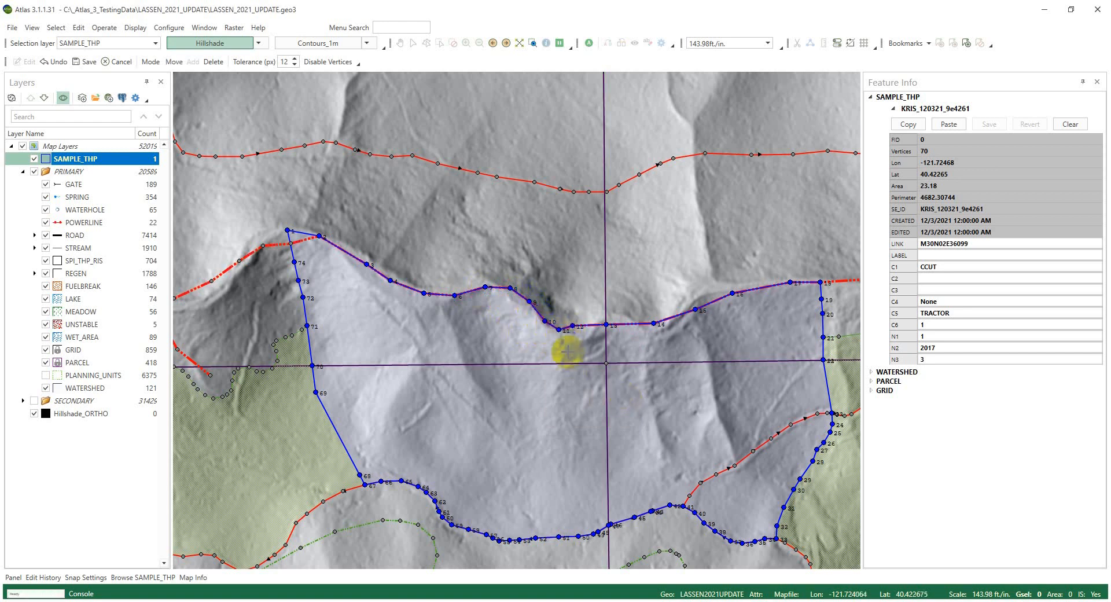
# Step: Move the existing vertex west of the north-south grid line slightly south and add another vertex between it and the line
pyautogui.rightClick(562, 298)
pyautogui.click(591, 317)
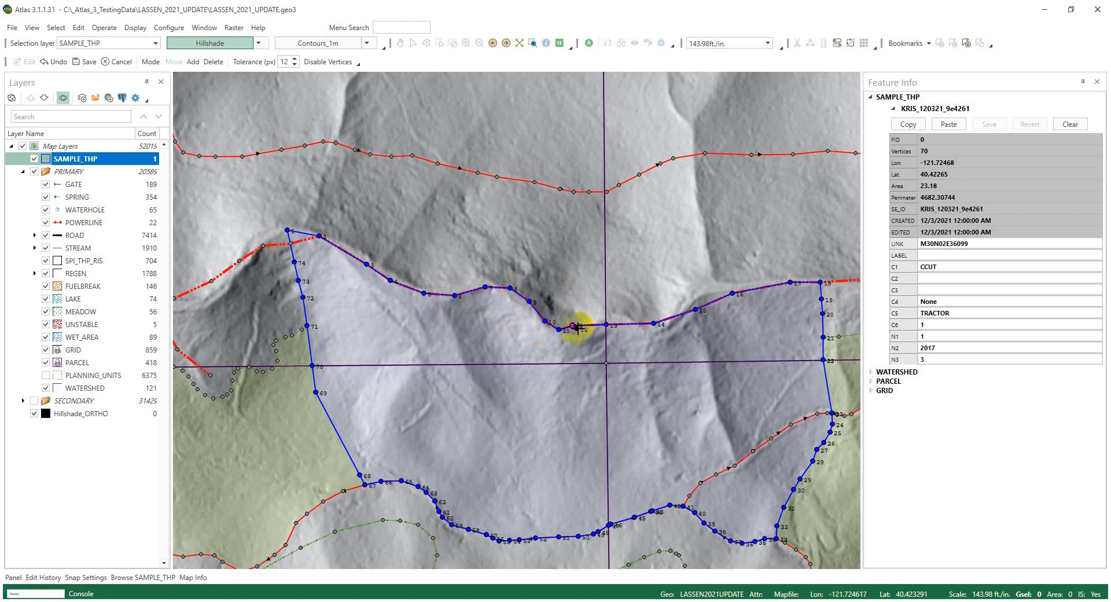
pyautogui.click(577, 337)
pyautogui.rightClick(585, 357)
pyautogui.click(595, 364)
pyautogui.click(594, 336)
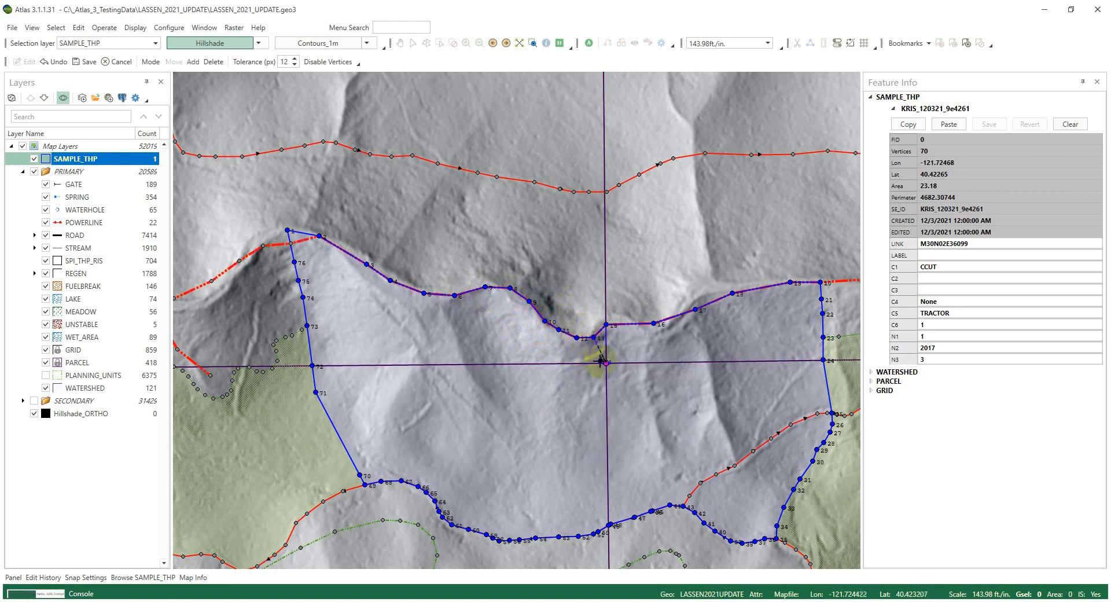
# Step: Add two vertices to the northern edge just east of the north-south grid line
pyautogui.rightClick(656, 352)
pyautogui.click(660, 358)
pyautogui.click(618, 322)
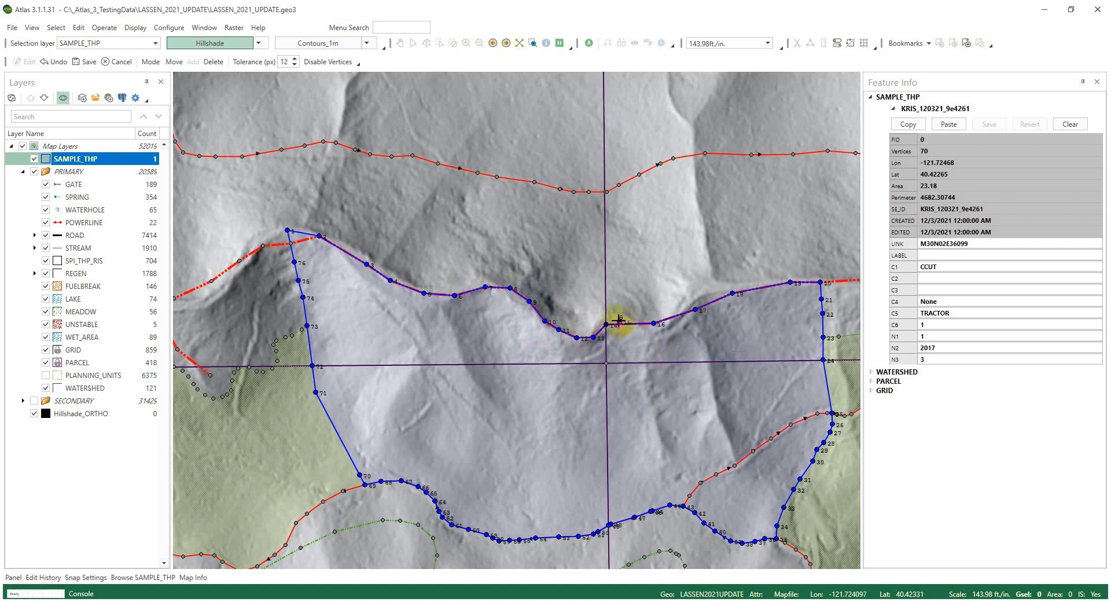
pyautogui.click(632, 322)
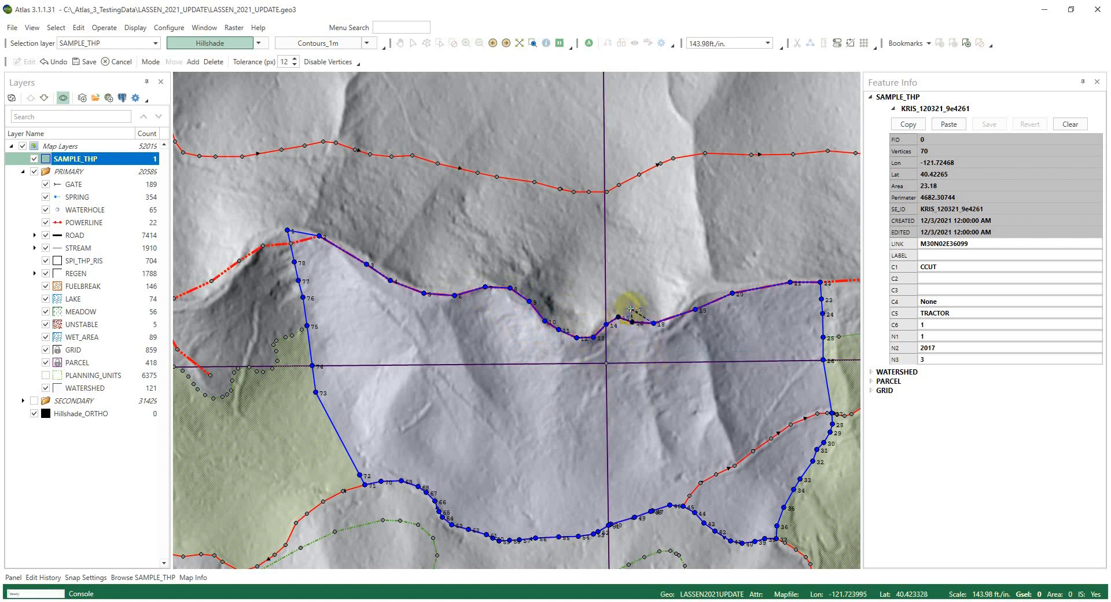
# Step: Move the next three vertices east of the grid line so the northern edge follows the bend of the drainage
pyautogui.rightClick(682, 312)
pyautogui.click(718, 325)
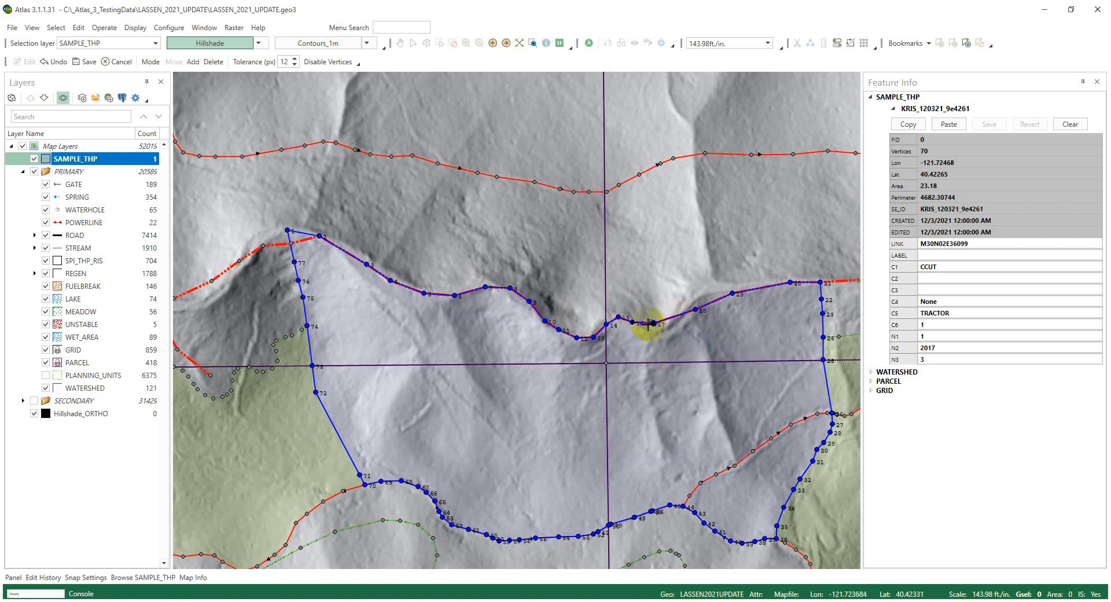
pyautogui.click(649, 331)
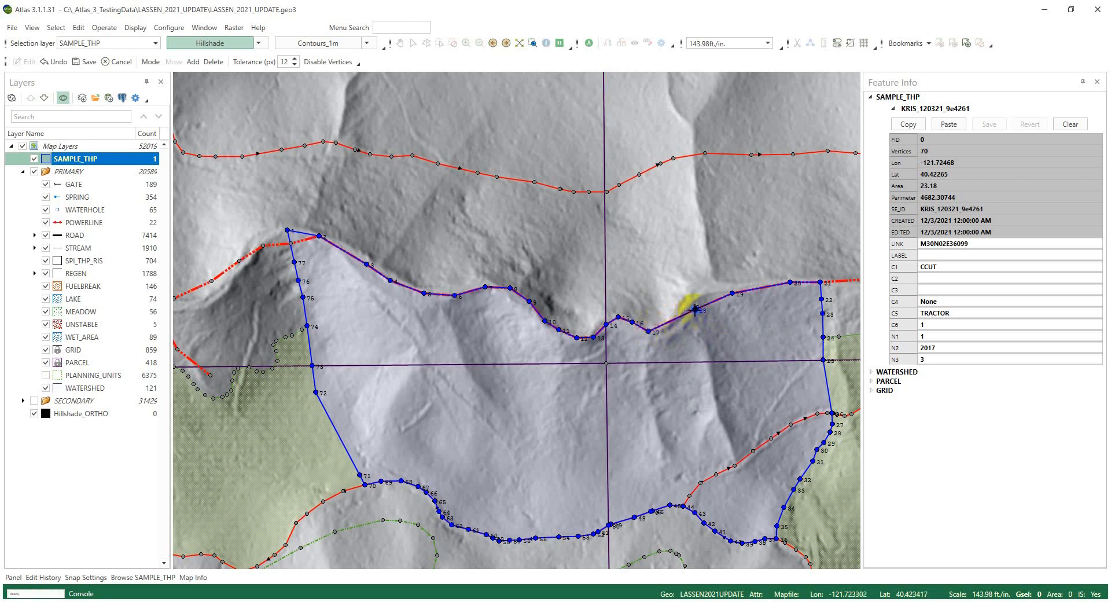
pyautogui.click(667, 327)
pyautogui.click(731, 294)
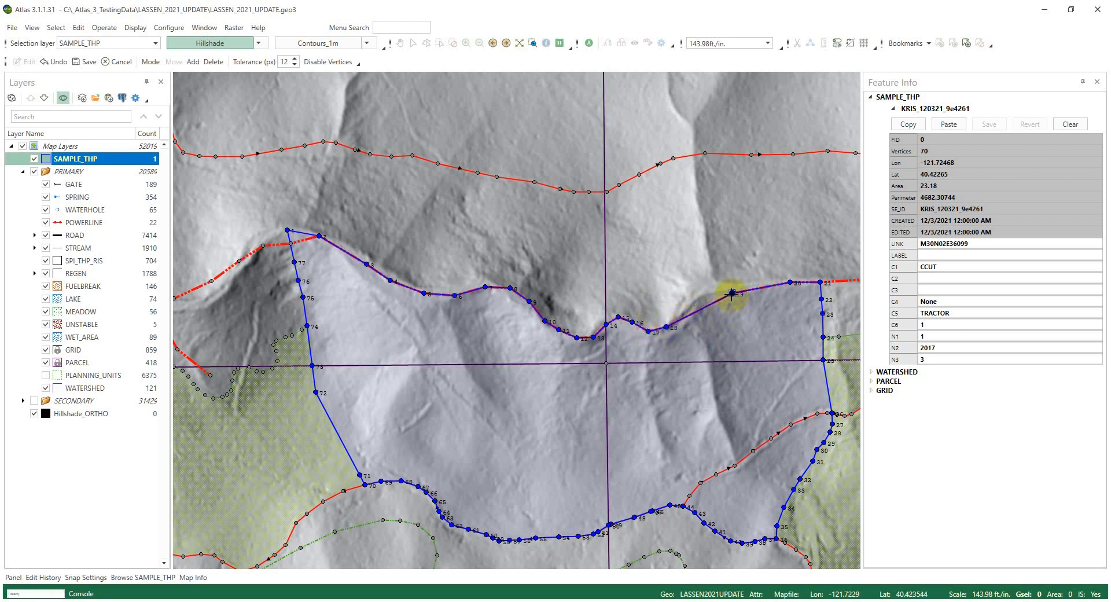
pyautogui.click(738, 286)
# Step: Add three vertices around the drainage bend on the long northern-edge segment east of the north-south grid line
pyautogui.rightClick(730, 337)
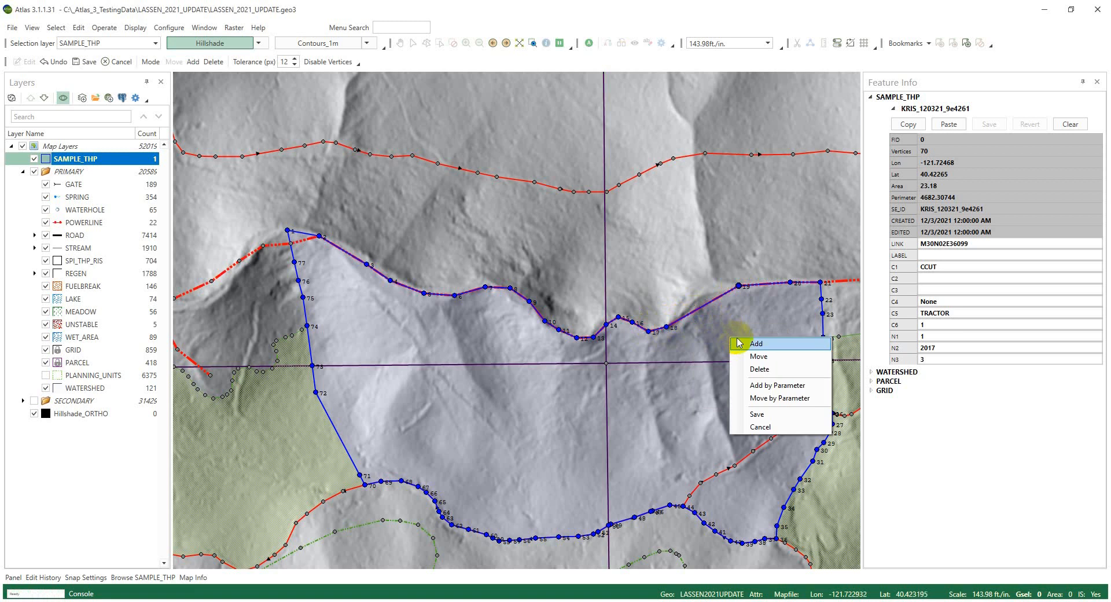
pyautogui.click(693, 313)
pyautogui.rightClick(691, 318)
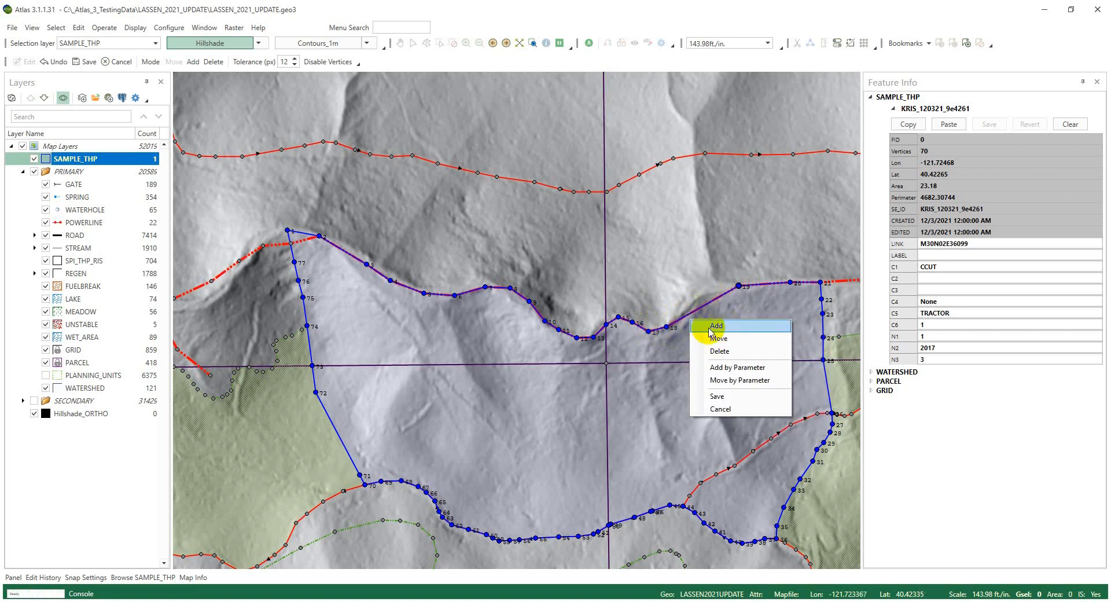
pyautogui.click(714, 325)
pyautogui.click(682, 308)
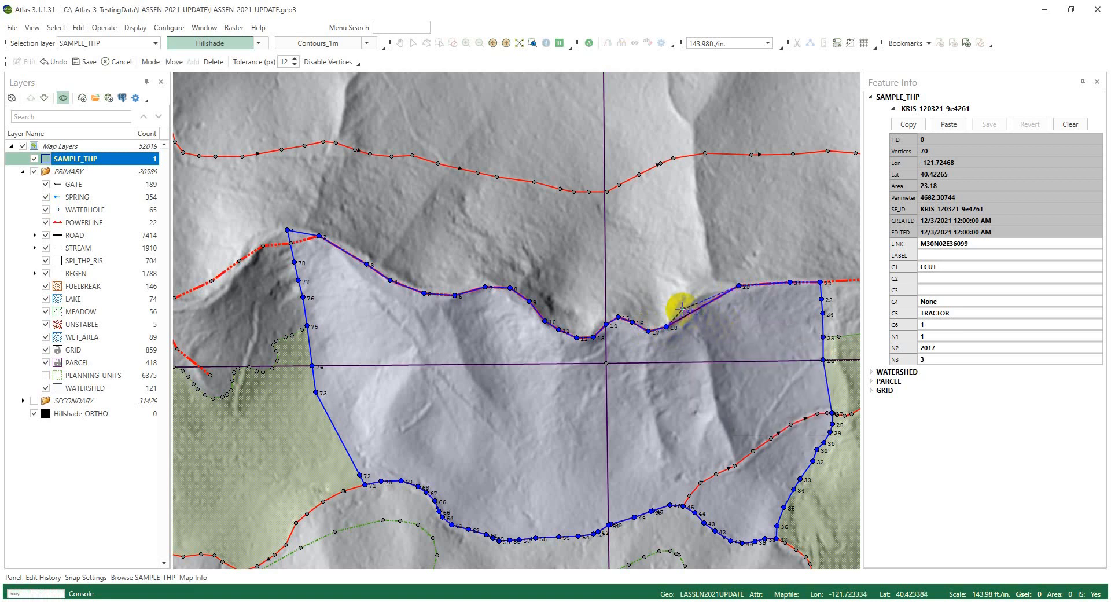
pyautogui.click(695, 296)
pyautogui.click(705, 292)
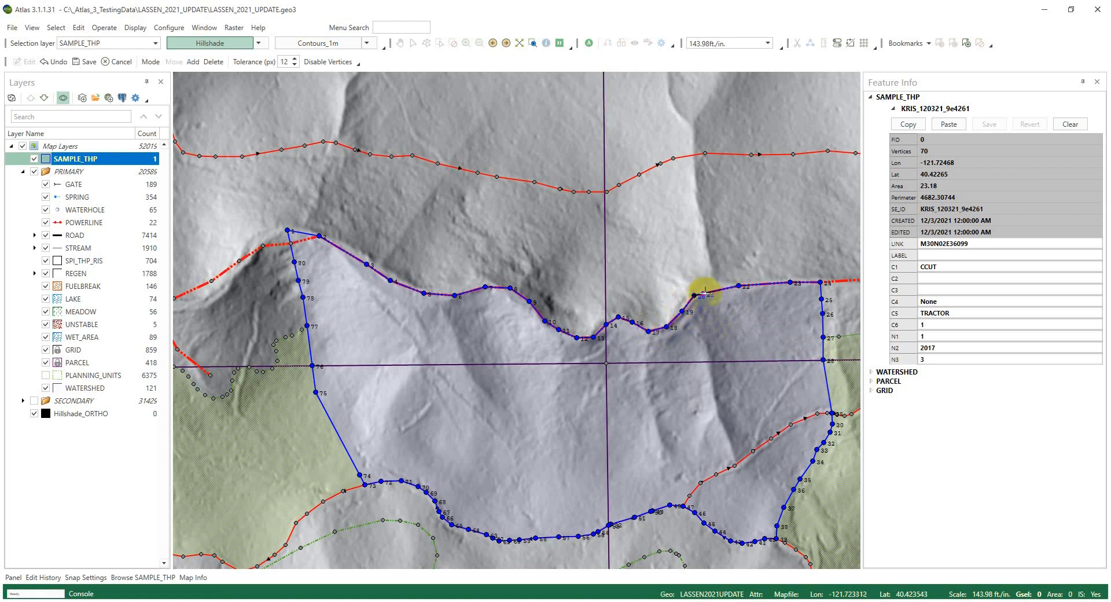
pyautogui.click(712, 285)
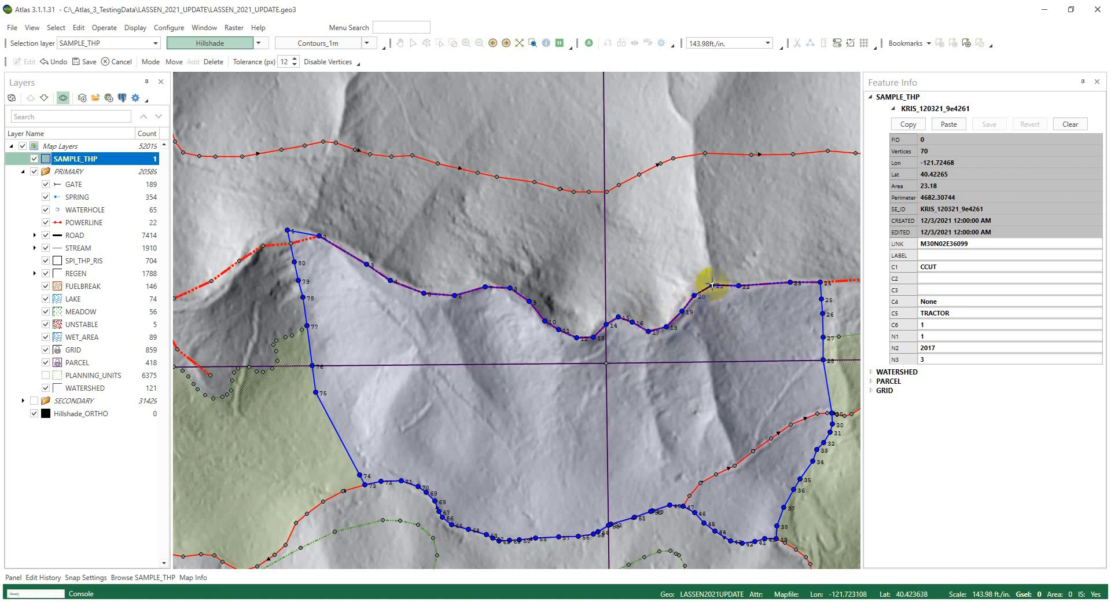
# Step: Move the northern-edge vertex just west of the northeast corner slightly west and save the reshaped SAMPLE_THP boundary
pyautogui.rightClick(734, 308)
pyautogui.click(764, 329)
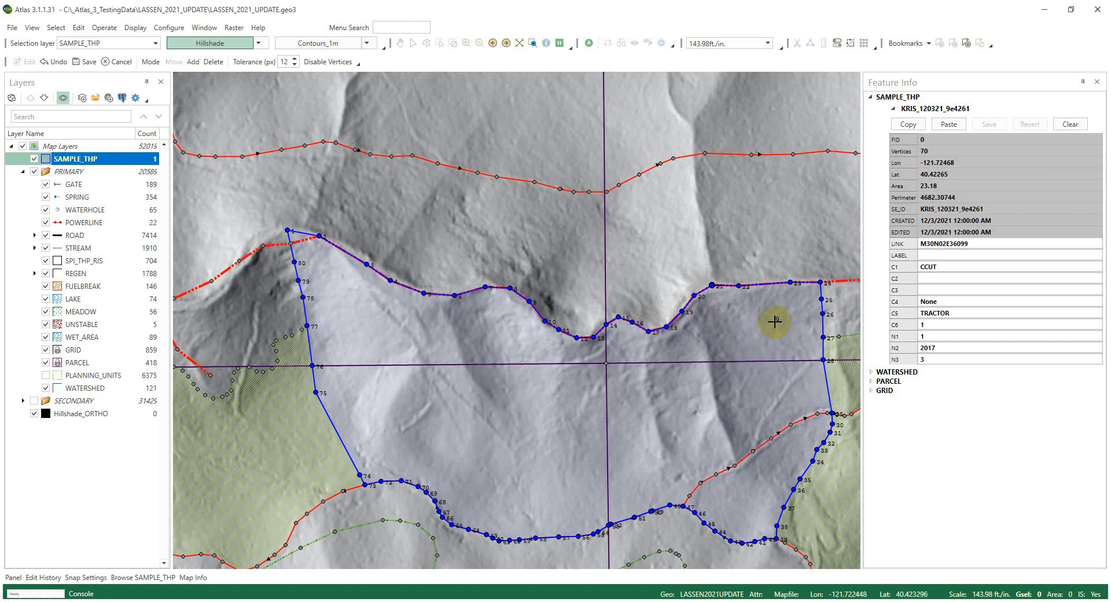
pyautogui.moveTo(781, 280); pyautogui.dragTo(781, 280)
pyautogui.moveTo(683, 312); pyautogui.dragTo(687, 317)
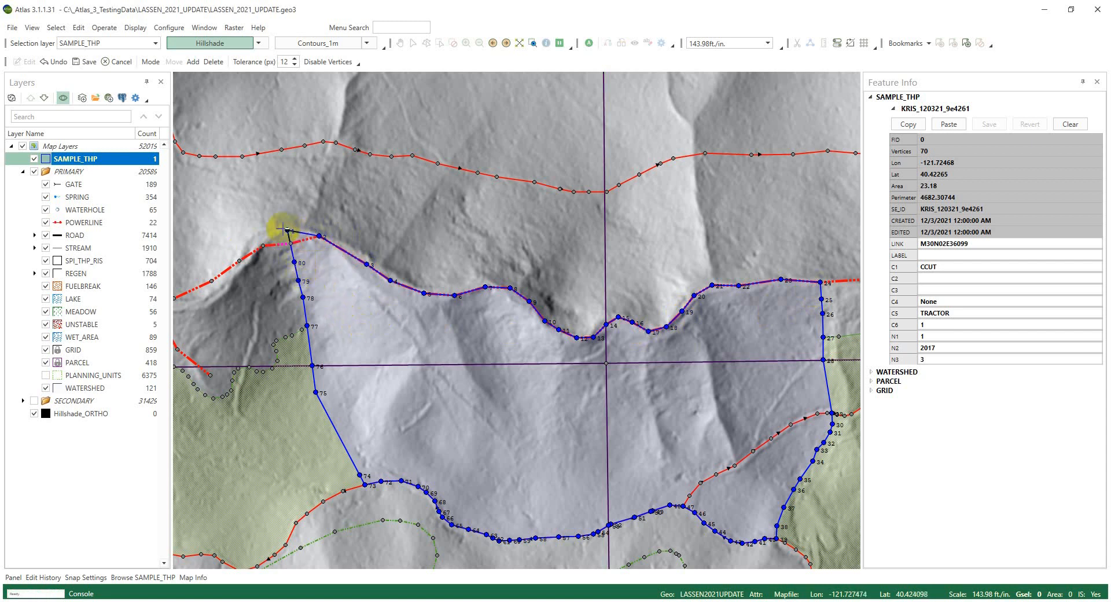
pyautogui.rightClick(401, 339)
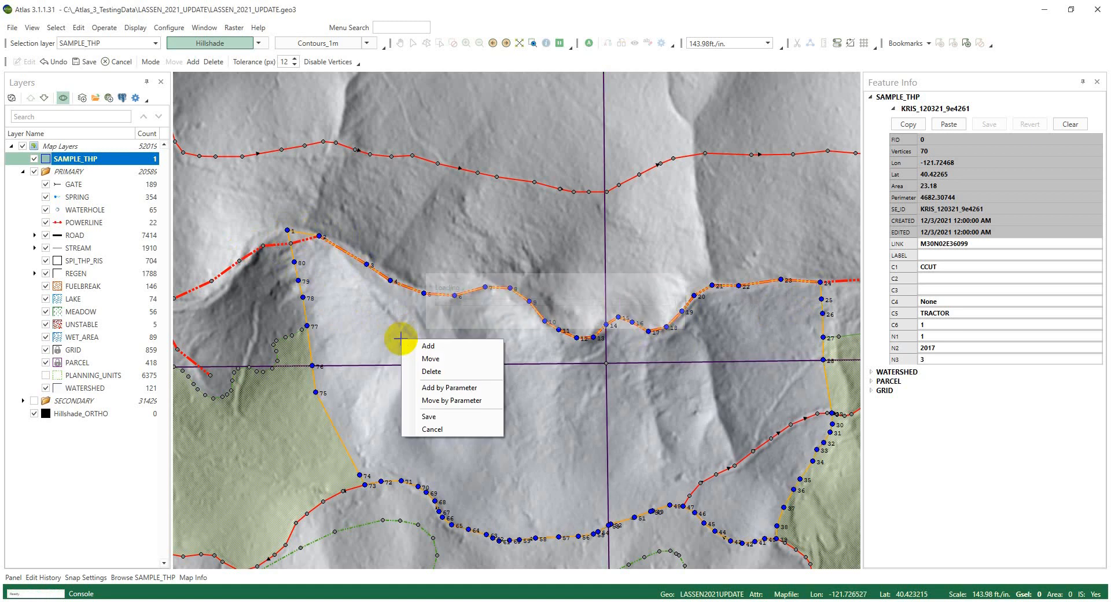
pyautogui.click(426, 431)
# Step: Edit the Dry Gulch stream by moving its vertex onto the northwest corner of the SAMPLE_THP polygon, save it, and clear the selection
pyautogui.rightClick(272, 245)
pyautogui.click(306, 253)
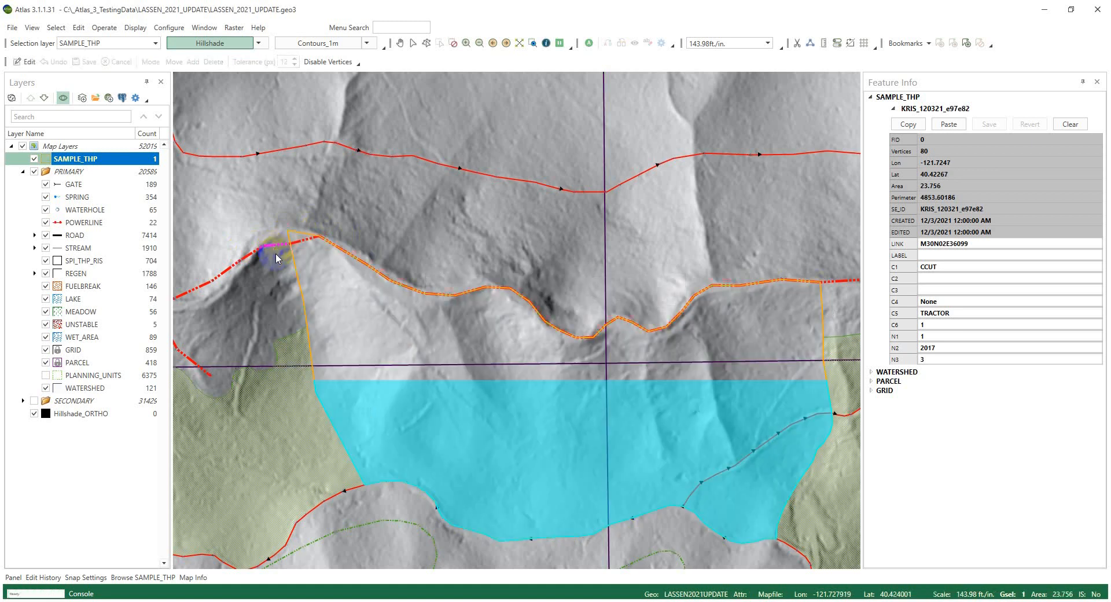
pyautogui.doubleClick(268, 244)
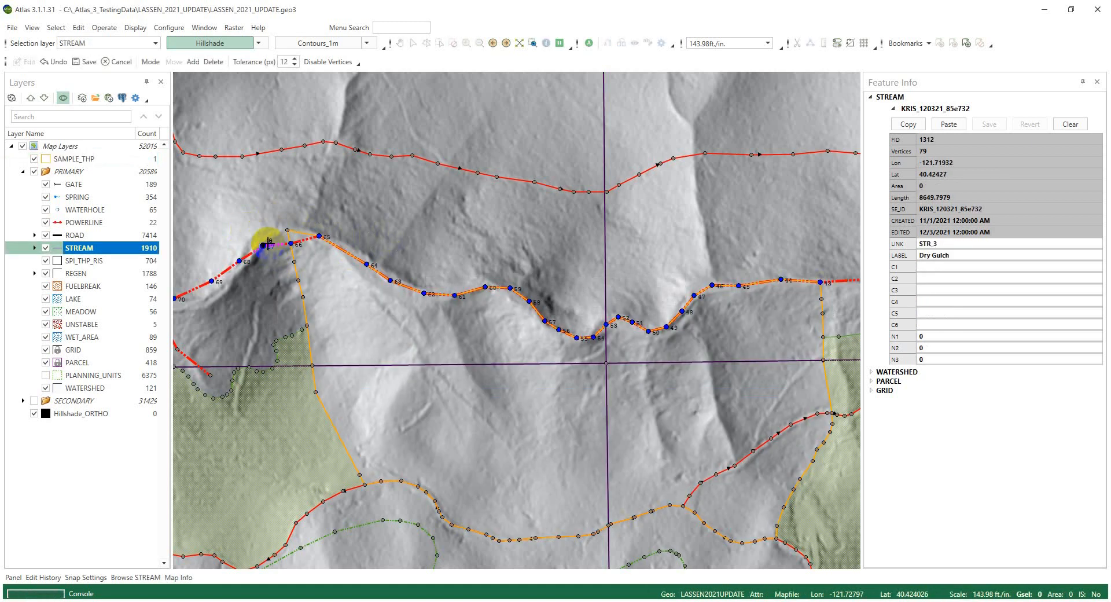
pyautogui.rightClick(281, 252)
pyautogui.click(309, 271)
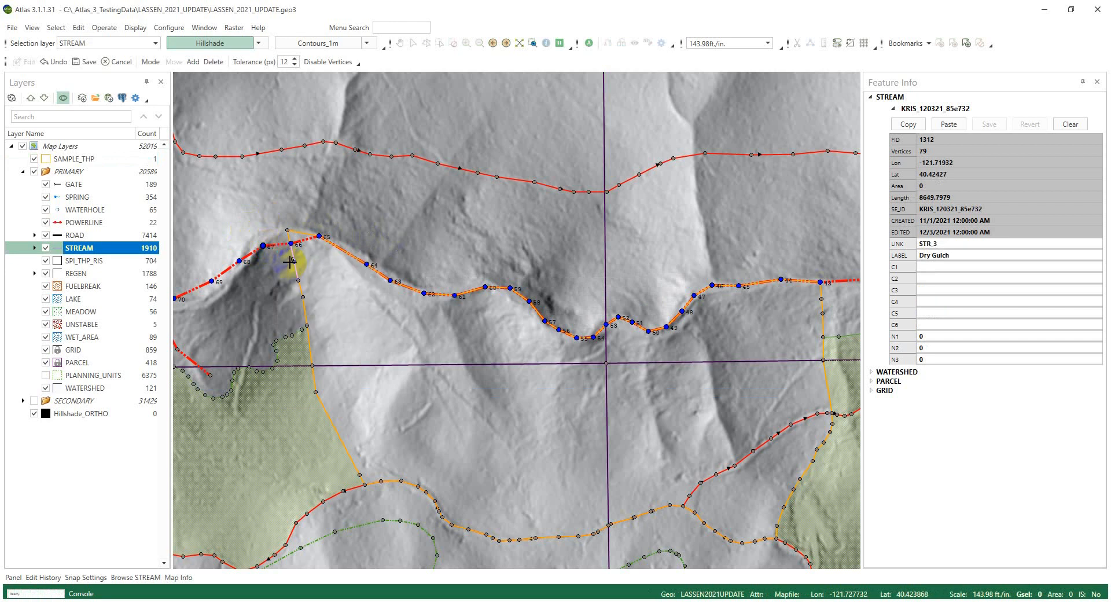
pyautogui.click(287, 231)
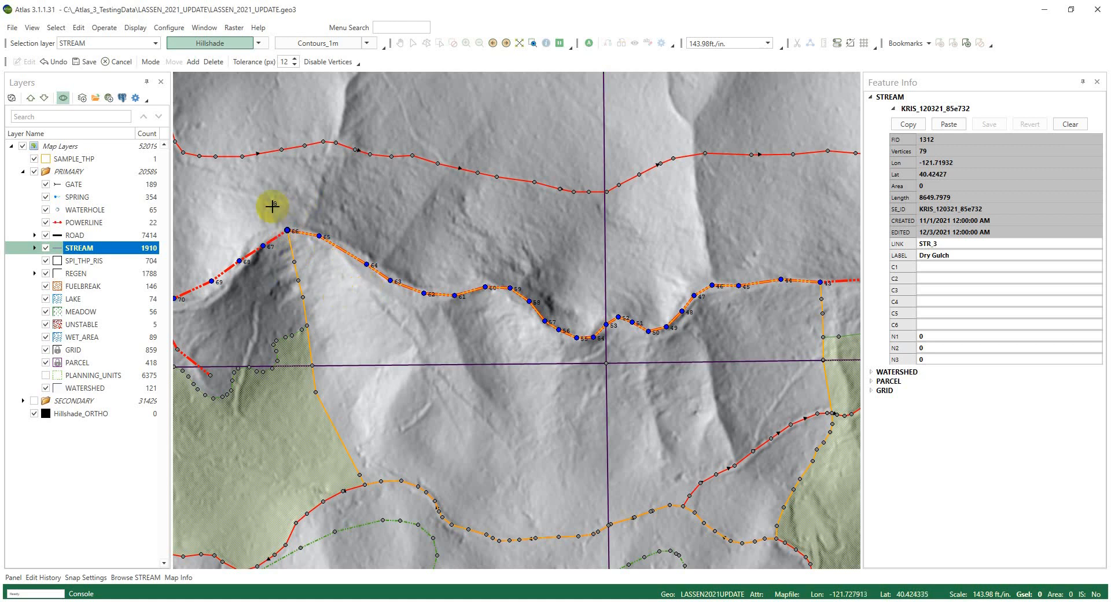
pyautogui.moveTo(288, 219); pyautogui.dragTo(292, 239)
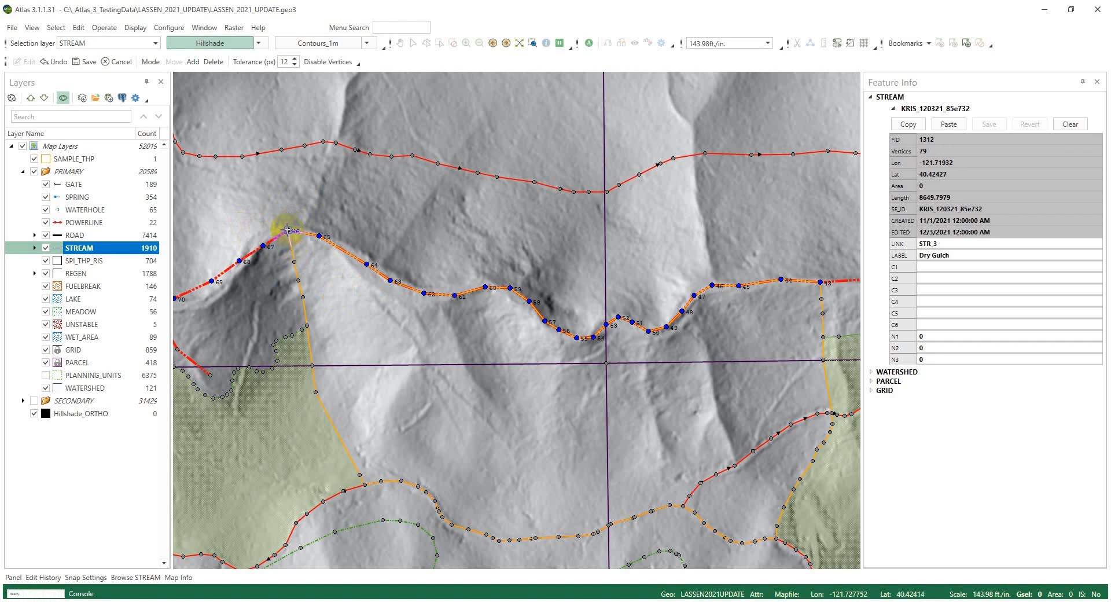
pyautogui.hotkey('ctrl', 's')
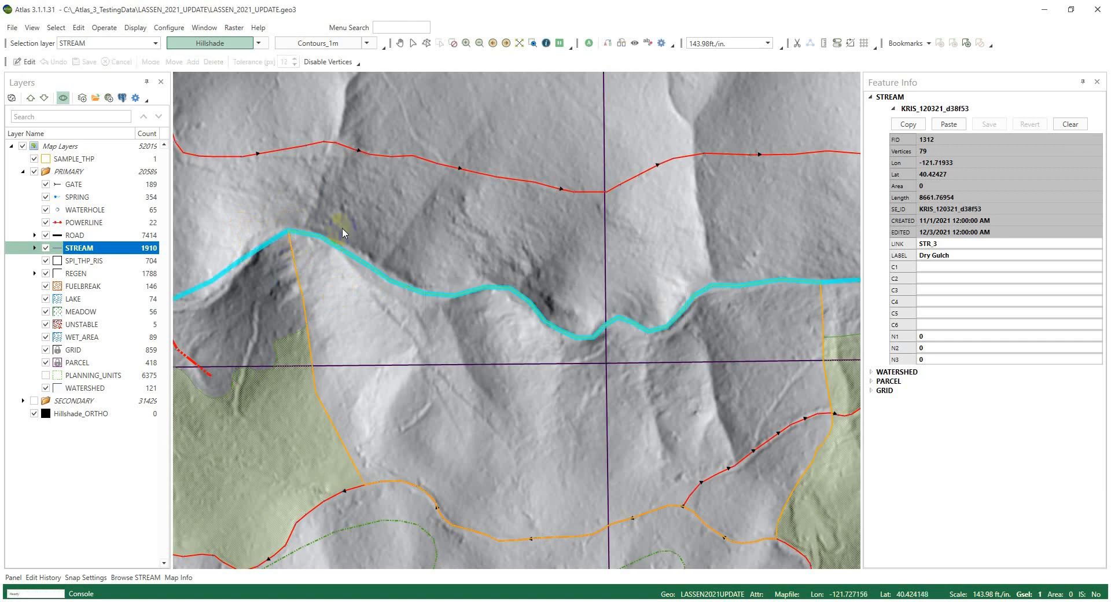
pyautogui.hotkey('alt', 's')
pyautogui.press('c')
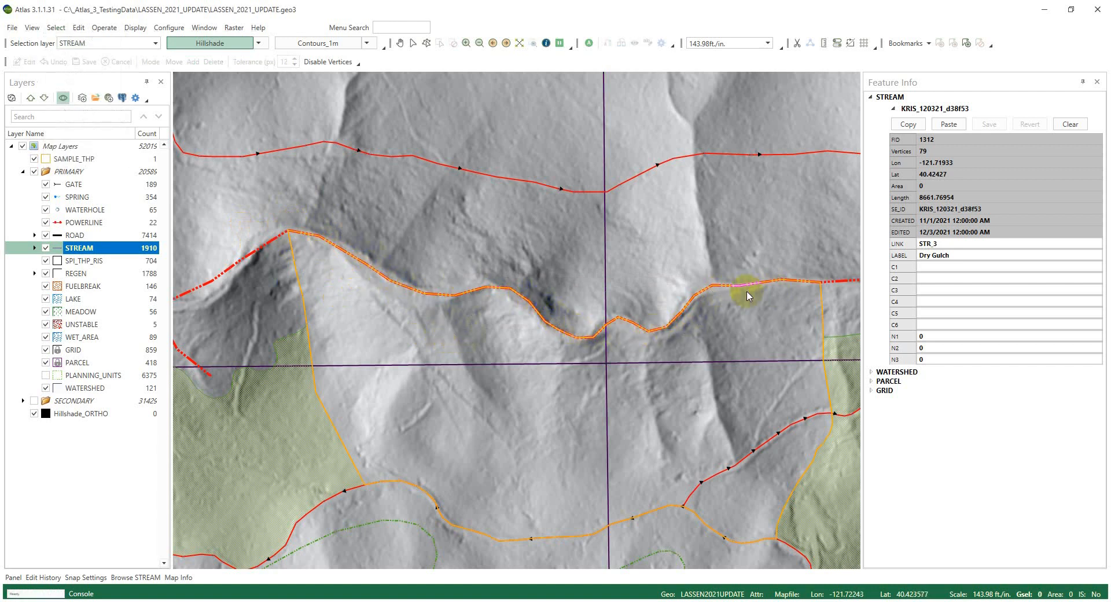
# Step: Turn off the hillshade, query the SAMPLE_THP polygon's feature information, and clear the selection
pyautogui.scroll(-1, 703, 303)
pyautogui.moveTo(714, 305); pyautogui.dragTo(568, 272)
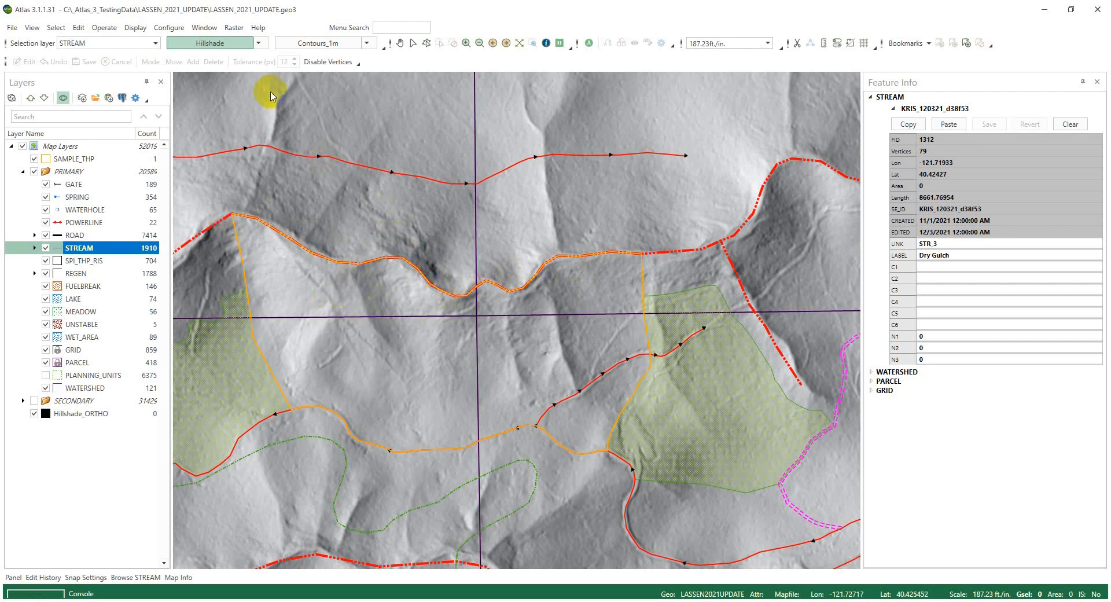
pyautogui.click(239, 45)
pyautogui.rightClick(294, 279)
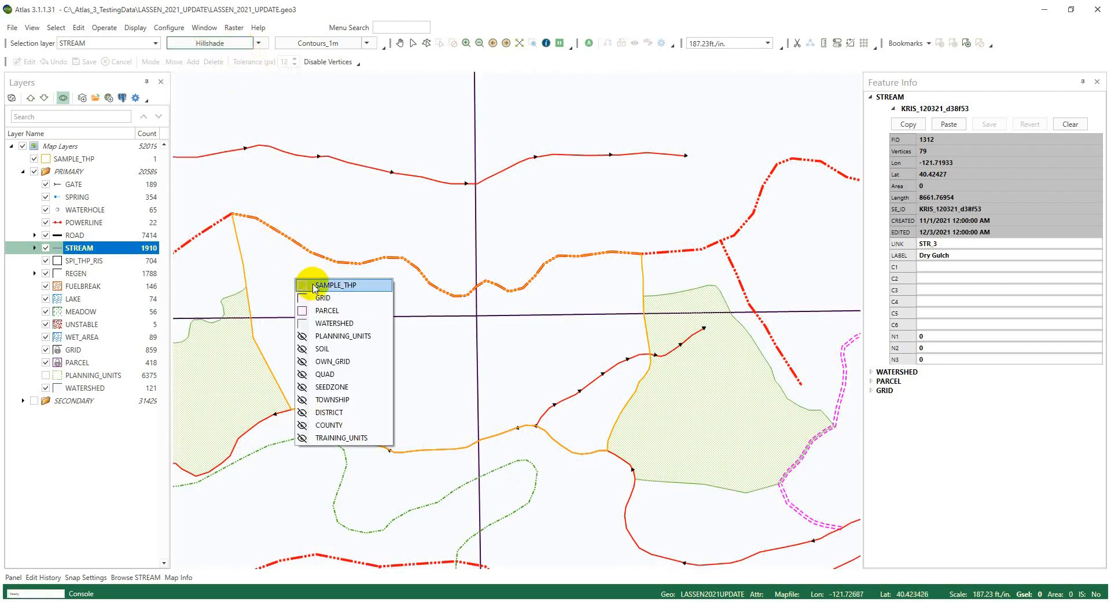
pyautogui.click(315, 287)
pyautogui.click(350, 286)
pyautogui.hotkey('alt', 's')
pyautogui.press('c')
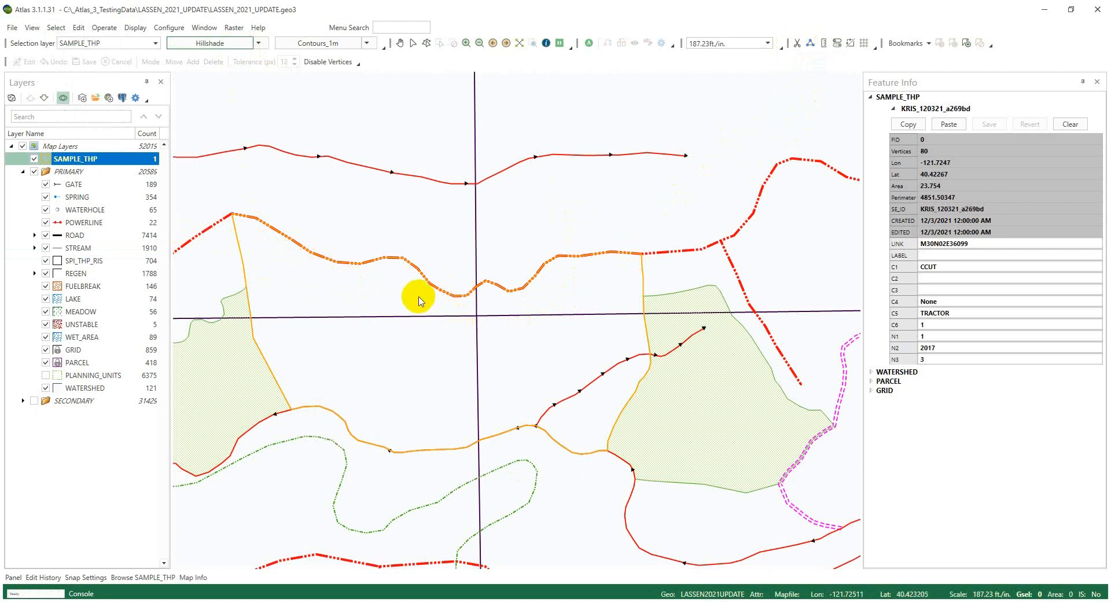
# Step: Buffer the Dry Gulch stream by 50 feet on both sides with low vertex intensity into a new polygon layer named BUFFER, then clear the selection
pyautogui.click(387, 259)
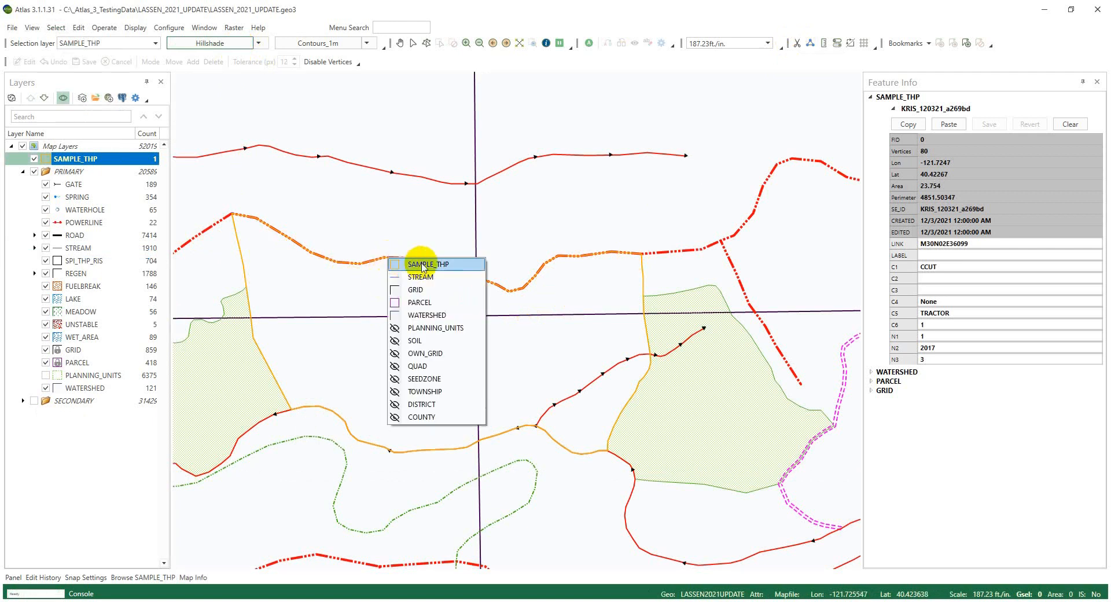
pyautogui.click(418, 276)
pyautogui.click(423, 274)
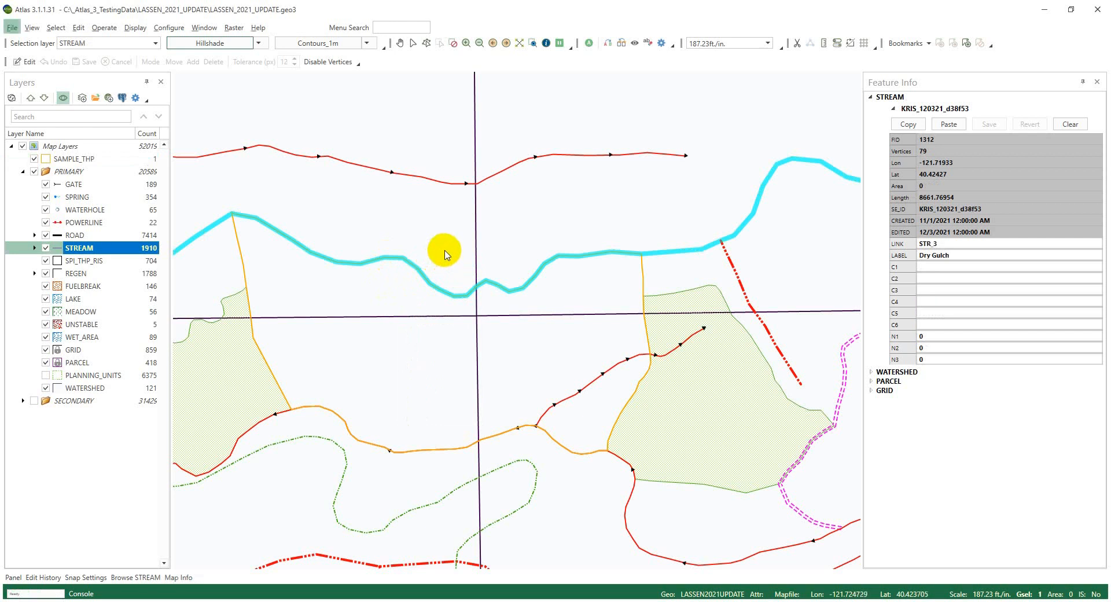
pyautogui.press('e')
pyautogui.press('Down')
pyautogui.press('Right')
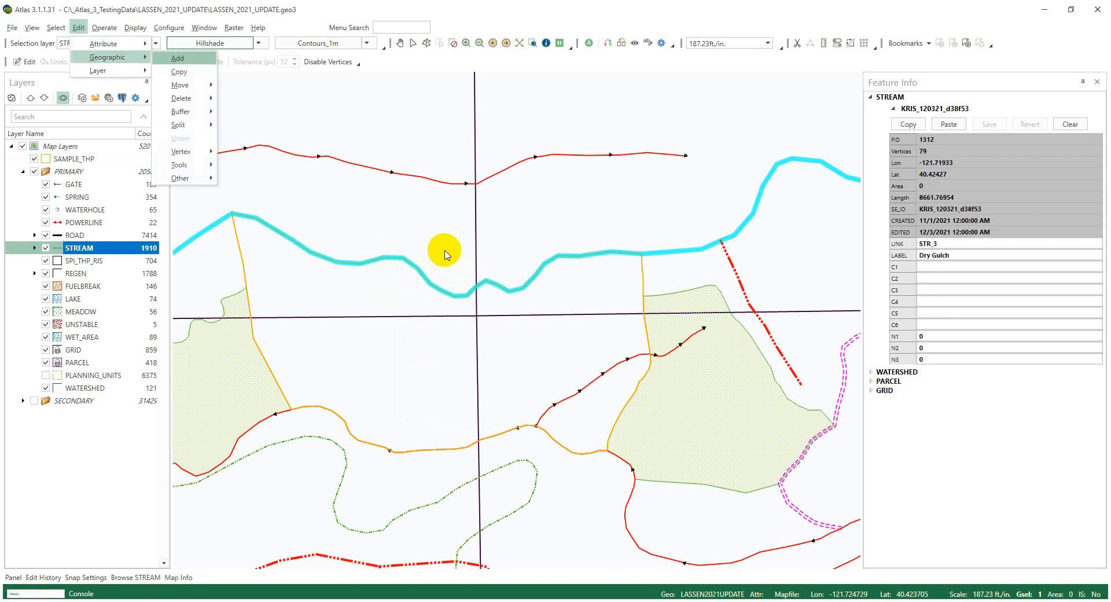
pyautogui.press('b')
pyautogui.press('Return')
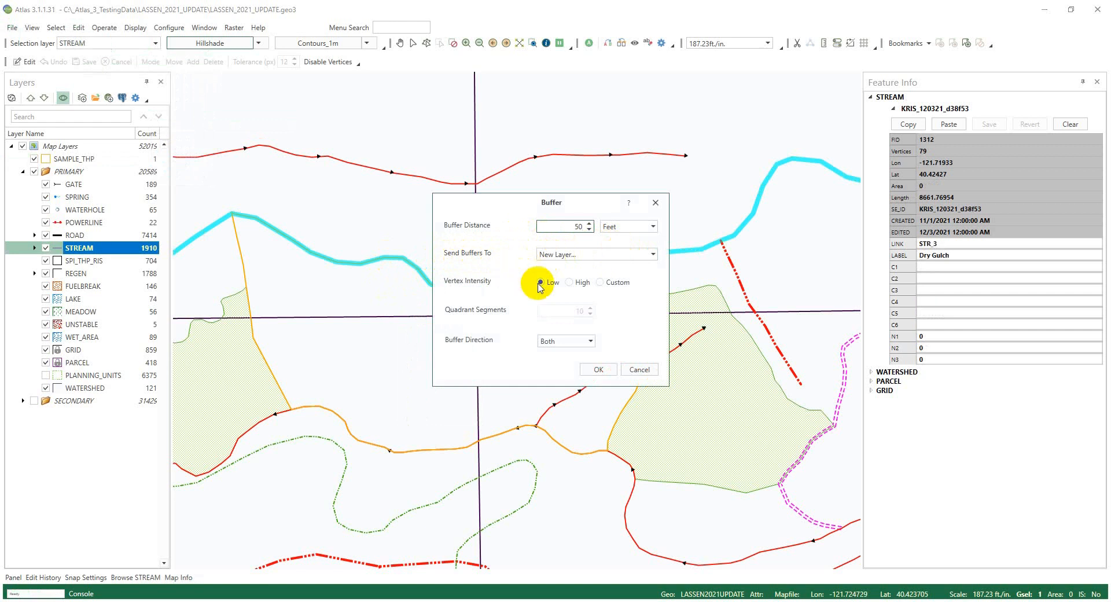
pyautogui.click(599, 370)
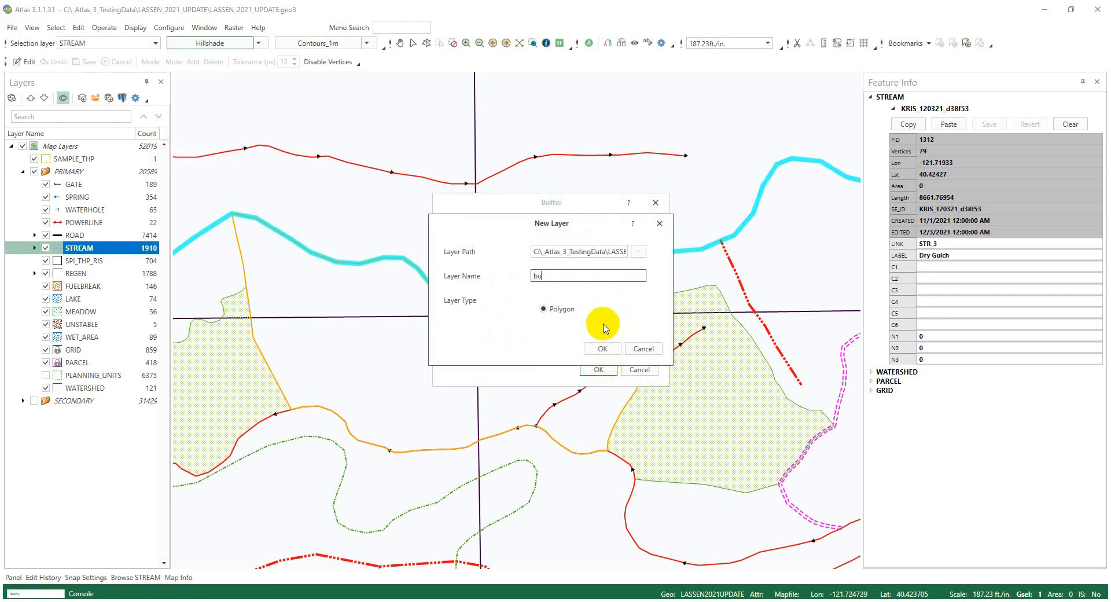
pyautogui.click(603, 349)
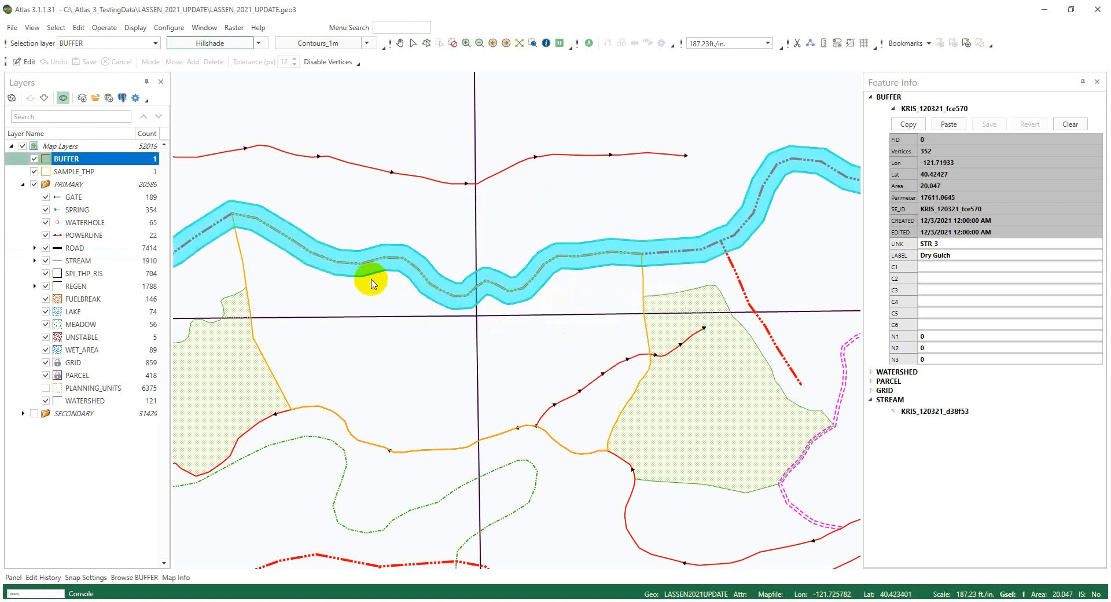
pyautogui.hotkey('alt', 's')
pyautogui.press('c')
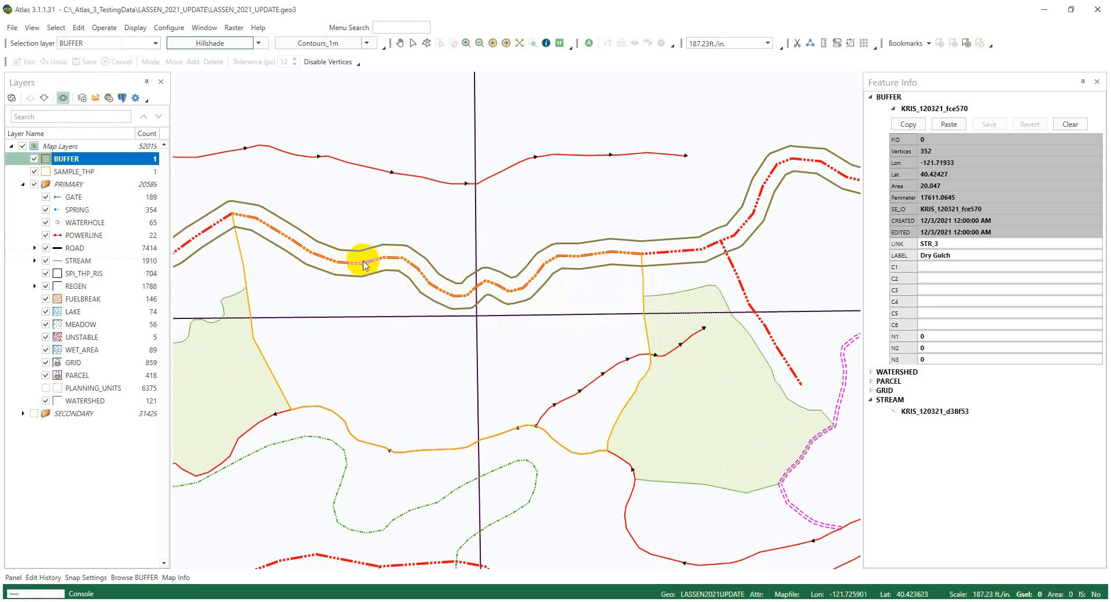
# Step: Target the SAMPLE_THP polygon and begin a split line from outside its west boundary to the buffer's southern edge
pyautogui.rightClick(260, 253)
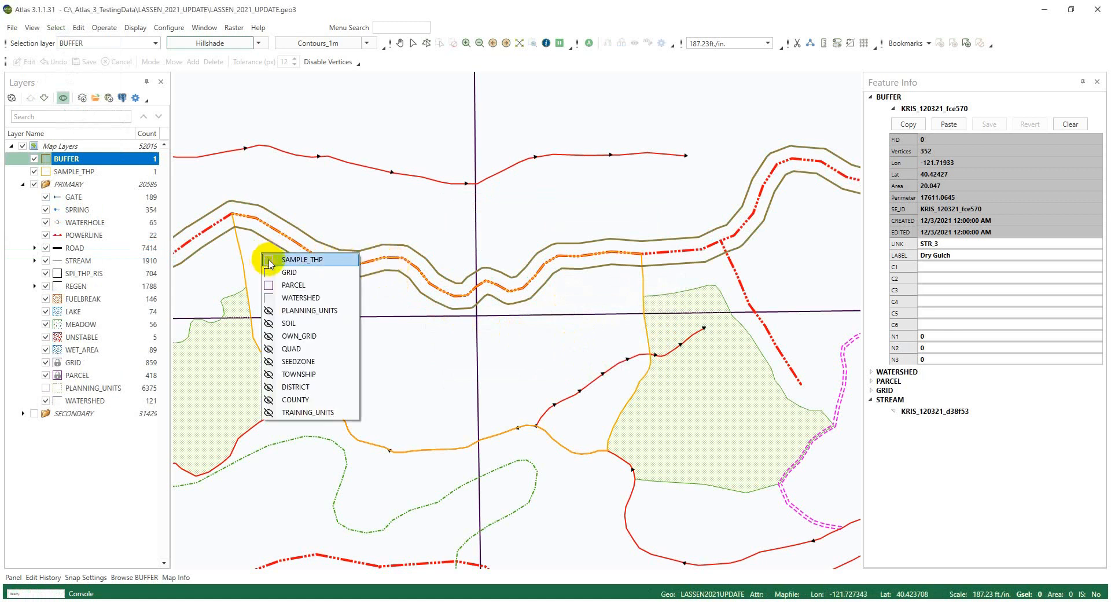
pyautogui.click(275, 260)
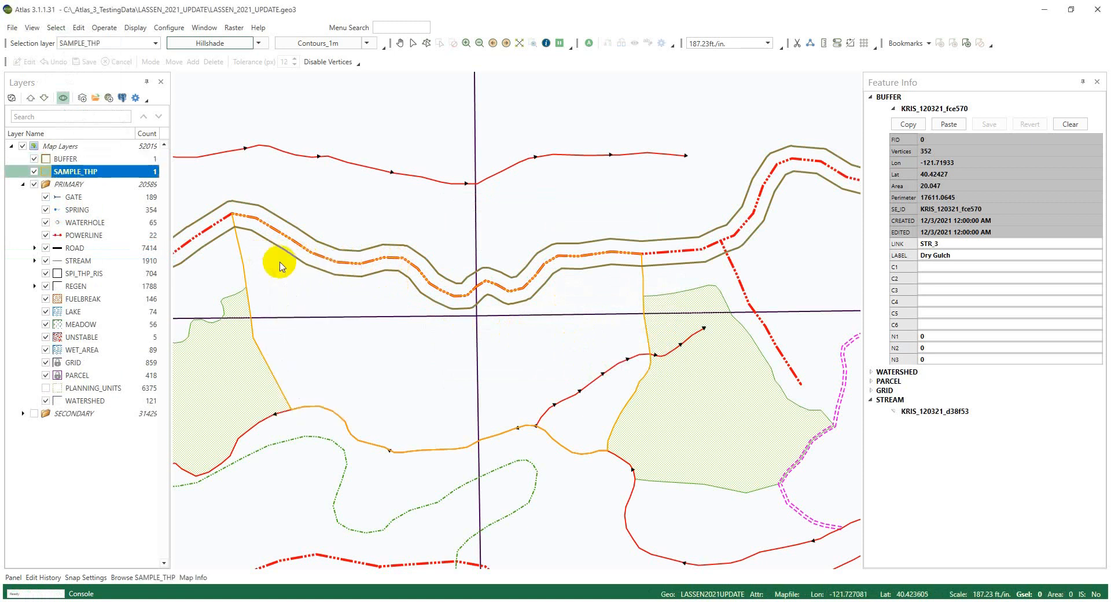
pyautogui.click(280, 266)
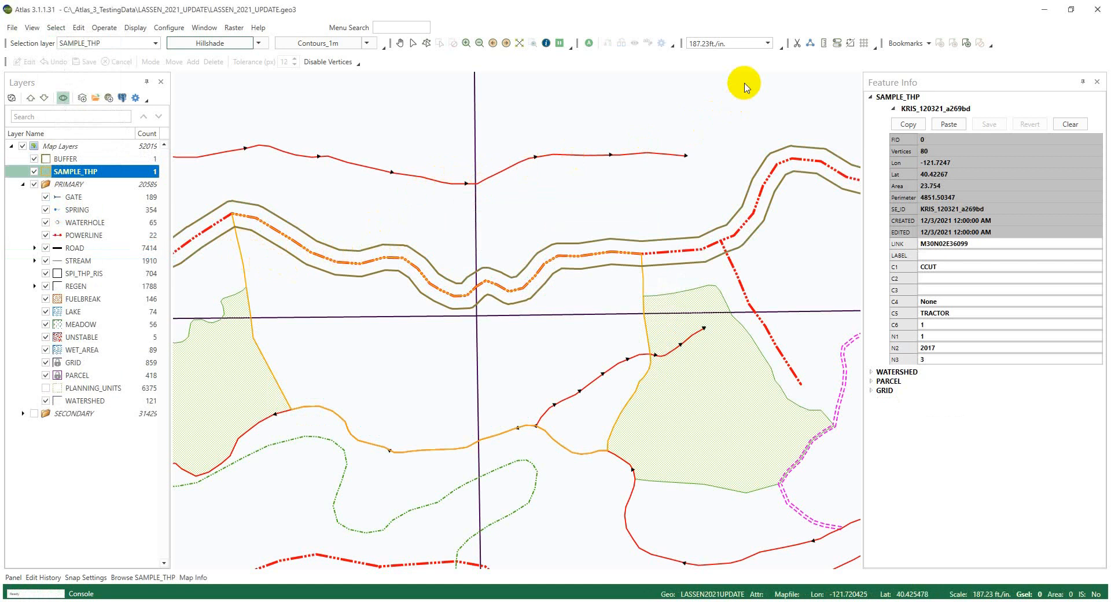
pyautogui.click(798, 44)
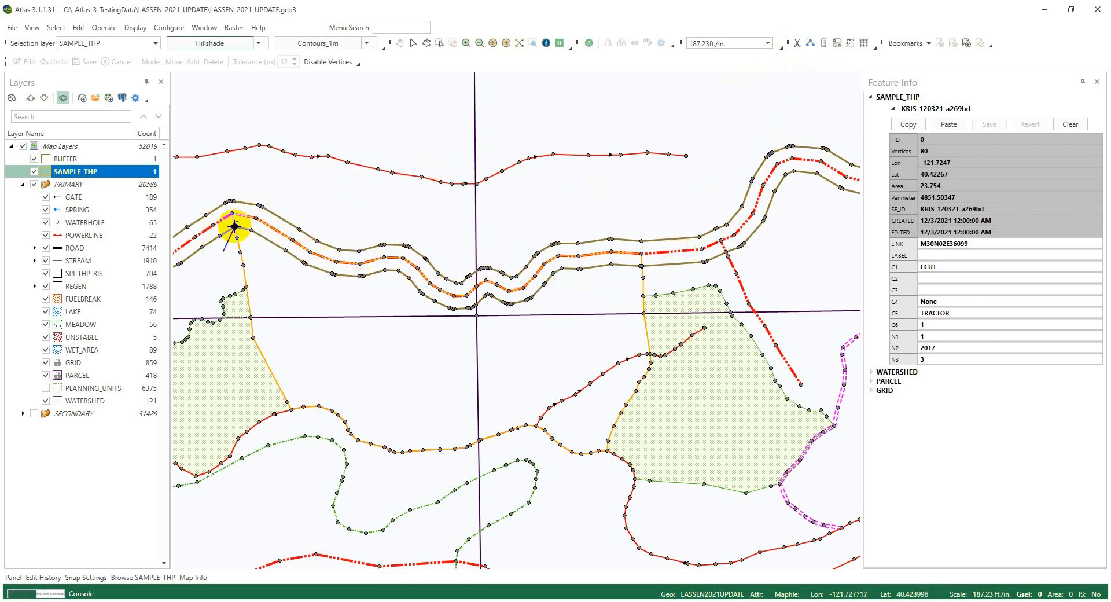
pyautogui.click(235, 225)
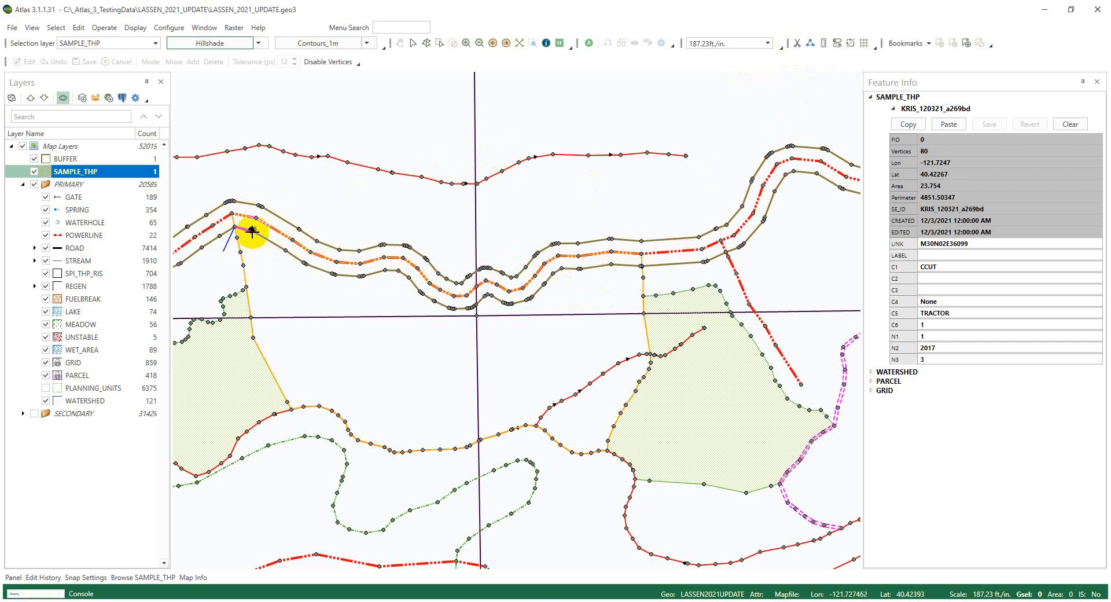
# Step: Trace the split line along the buffer's southern edge to the SAMPLE_THP east boundary and accept the proposed route
pyautogui.press('v')
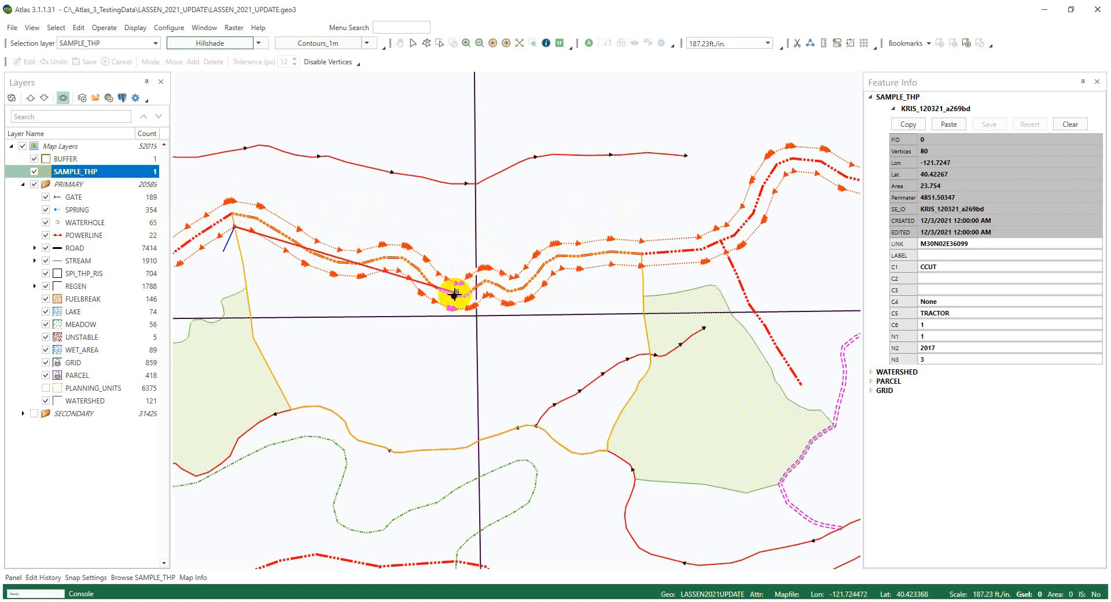
pyautogui.scroll(5, 642, 265)
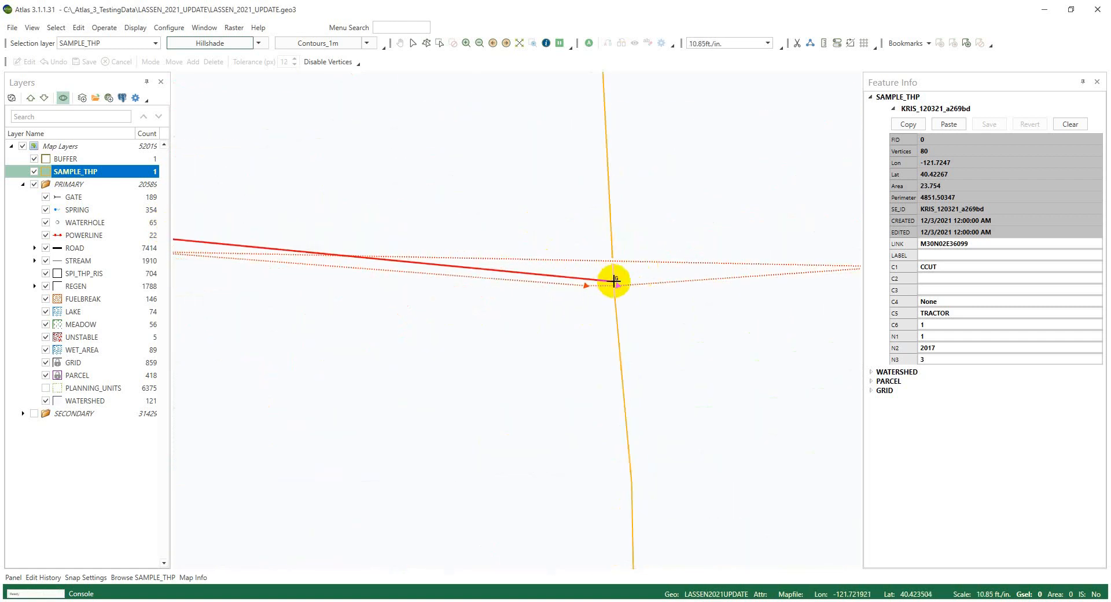
pyautogui.click(616, 286)
pyautogui.scroll(-4, 538, 305)
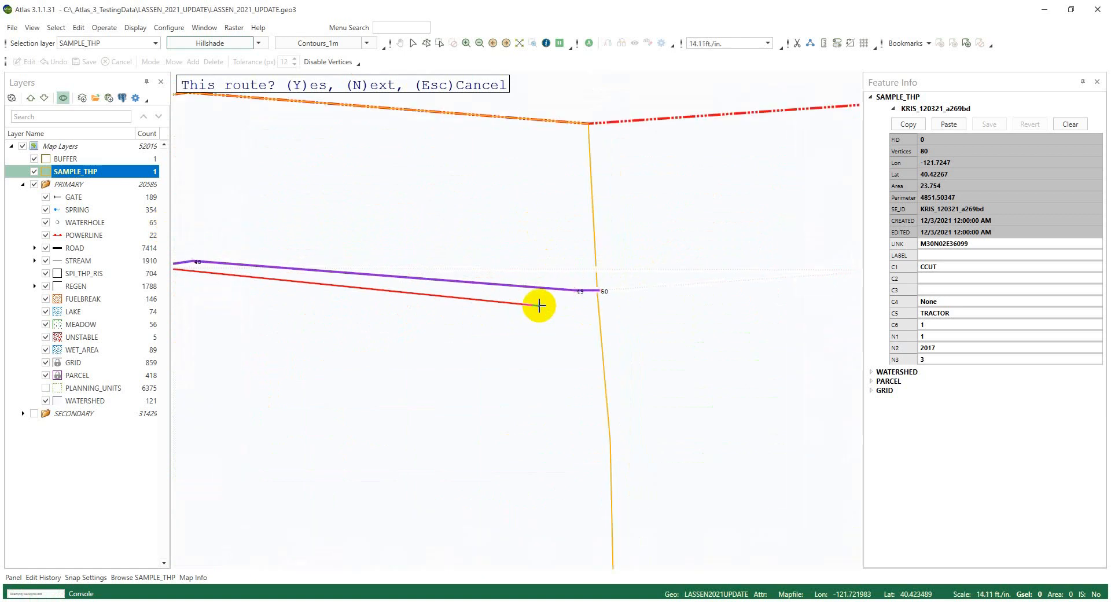
pyautogui.moveTo(368, 299); pyautogui.dragTo(529, 240)
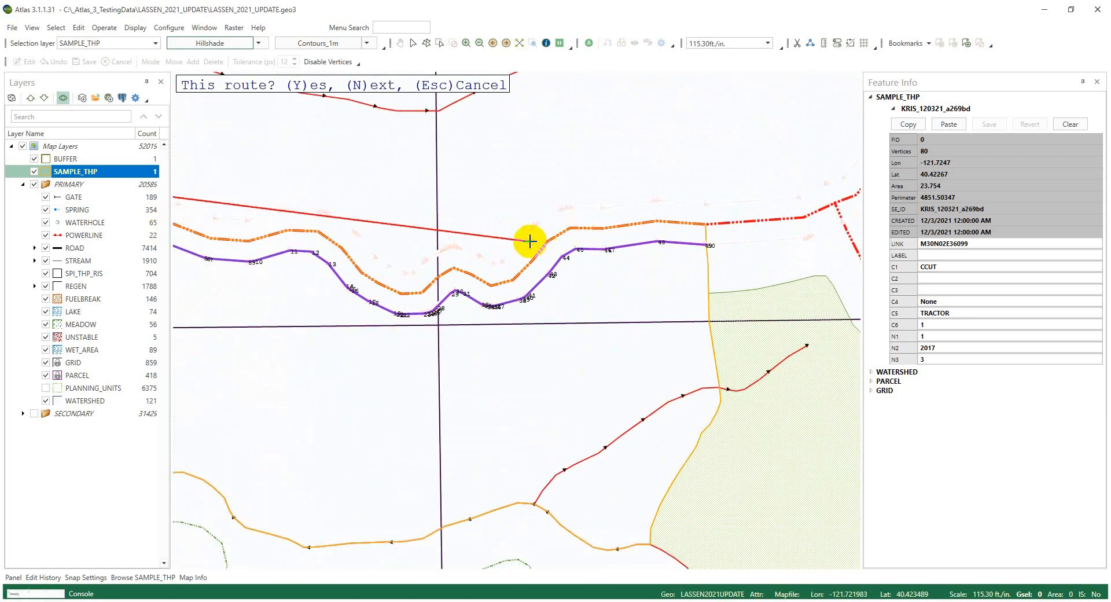
pyautogui.scroll(-1, 529, 240)
pyautogui.moveTo(446, 199); pyautogui.dragTo(462, 262)
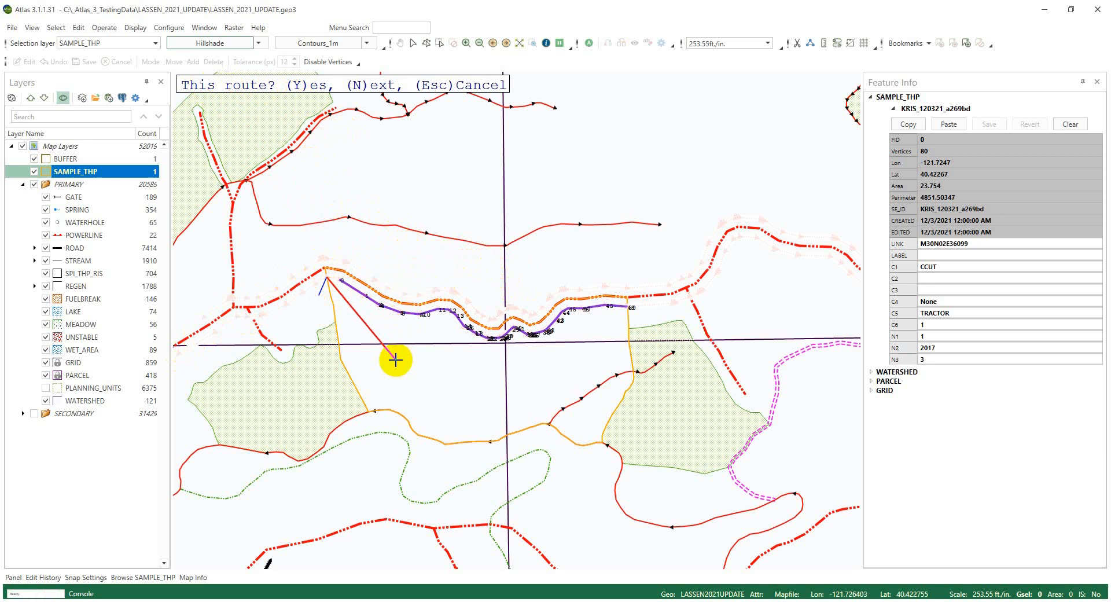
pyautogui.press('y')
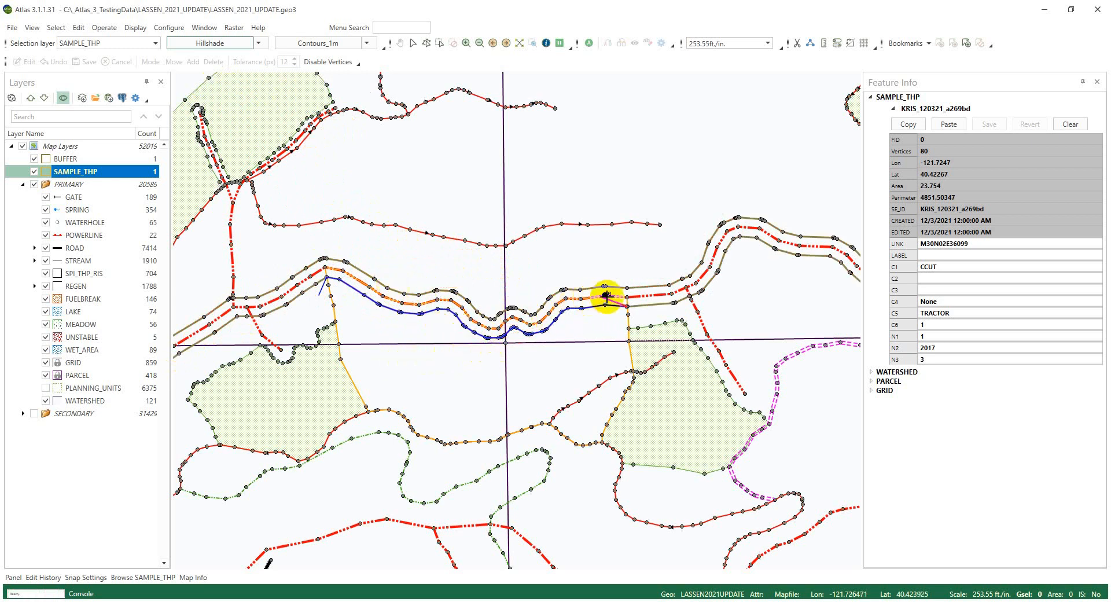
# Step: End the split line just beyond the SAMPLE_THP polygon's east boundary and complete the split along the buffer's southern edge
pyautogui.scroll(1, 645, 305)
pyautogui.scroll(4, 644, 305)
pyautogui.scroll(-6, 425, 310)
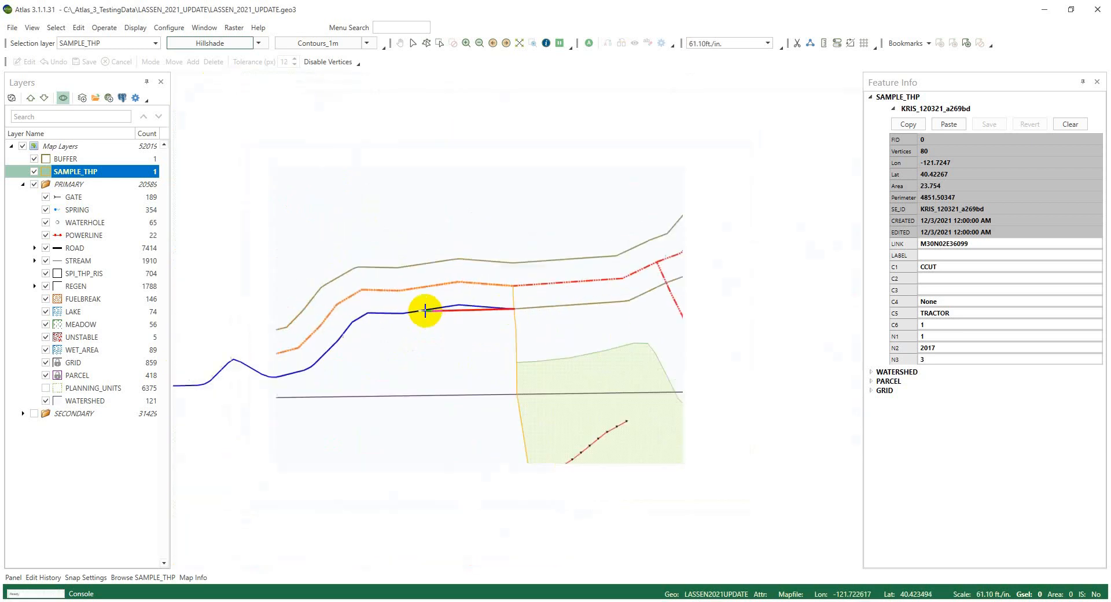
pyautogui.moveTo(396, 298); pyautogui.dragTo(556, 308)
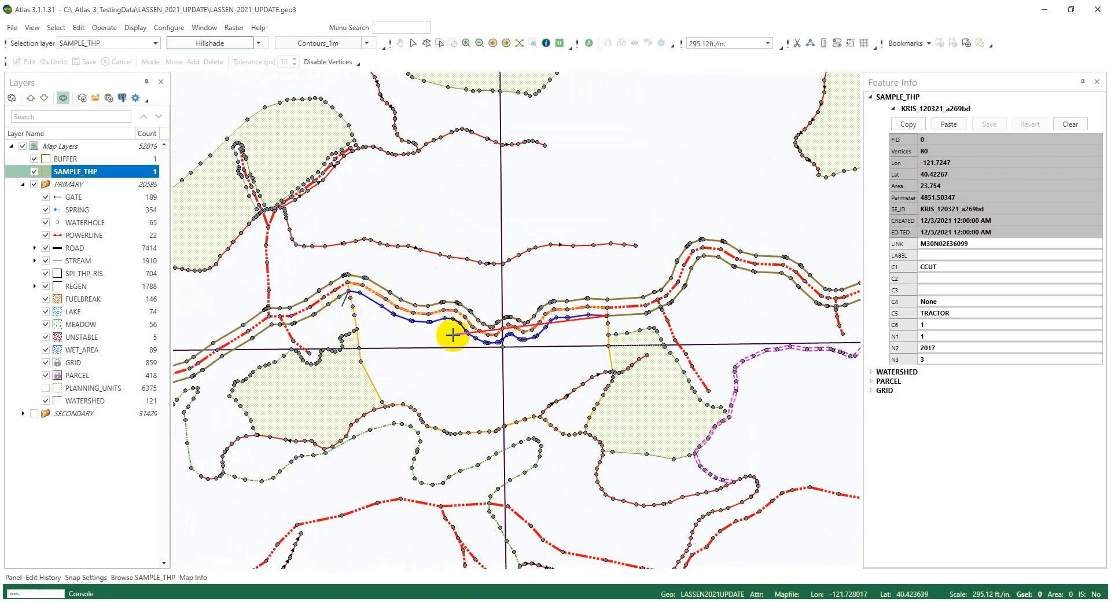
pyautogui.scroll(3, 621, 316)
pyautogui.scroll(5, 566, 317)
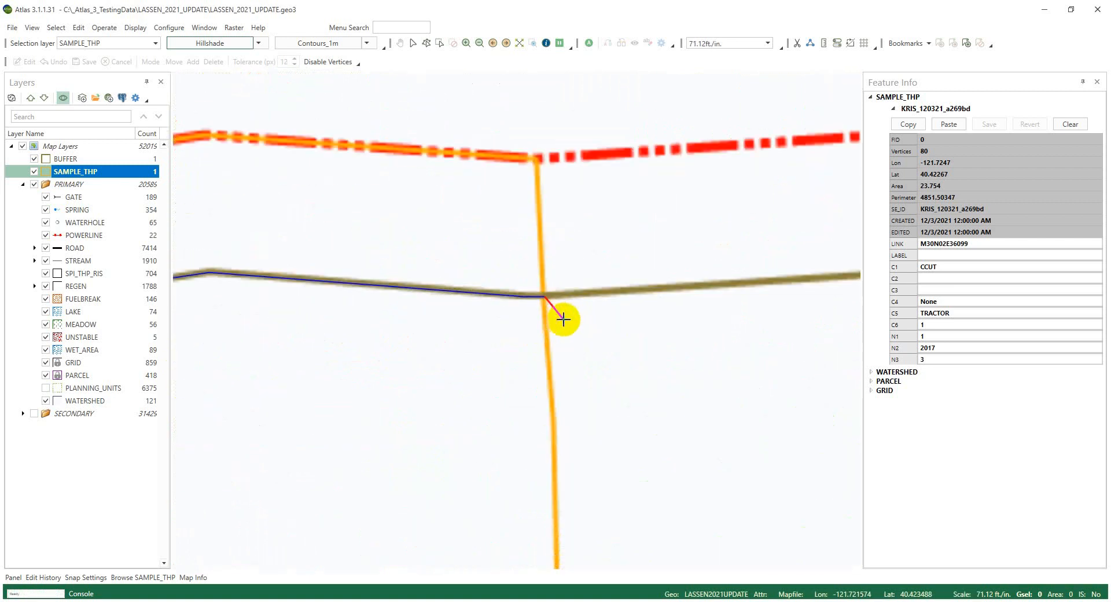
pyautogui.scroll(3, 547, 280)
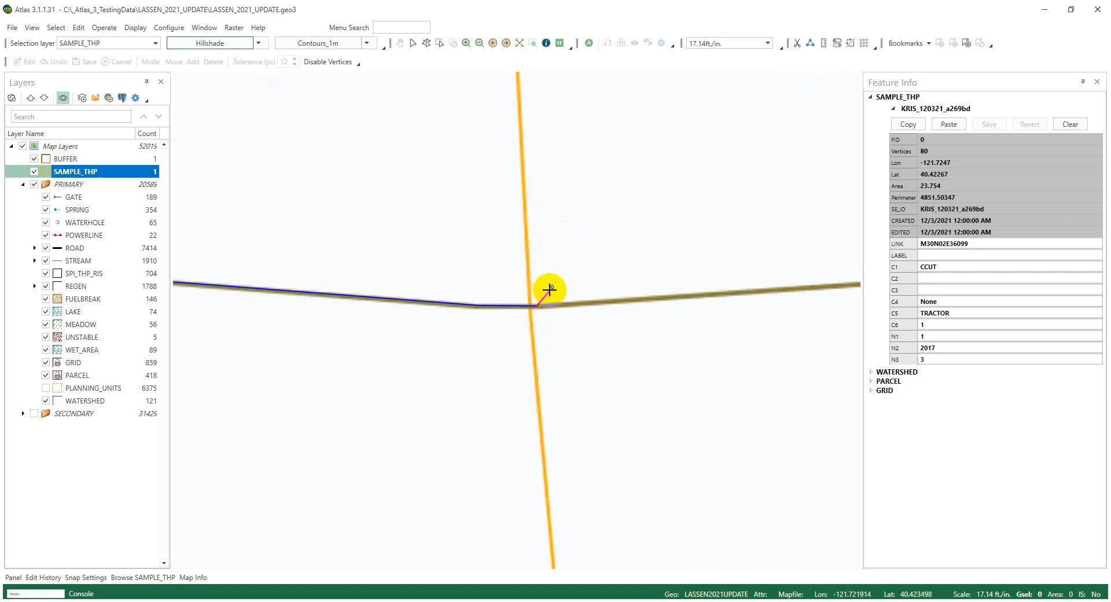
pyautogui.scroll(-8, 554, 320)
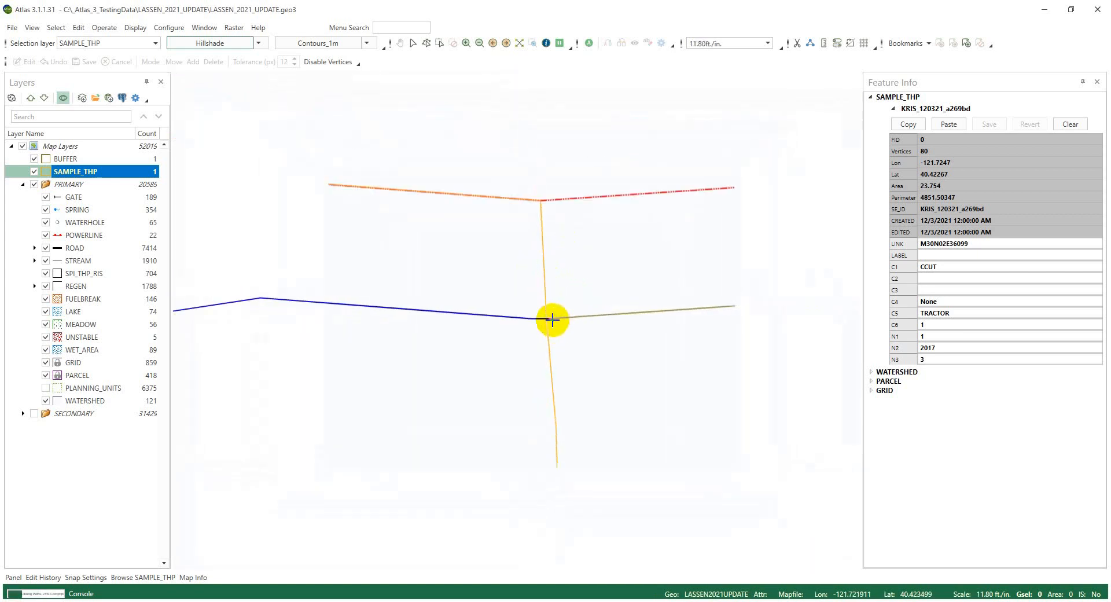
pyautogui.moveTo(404, 318); pyautogui.dragTo(568, 310)
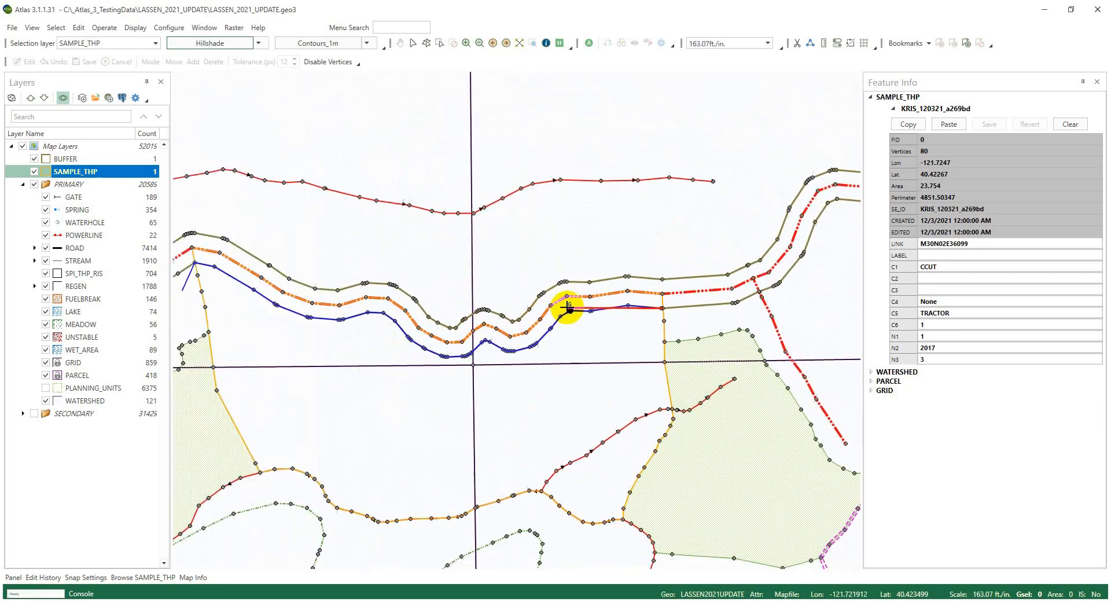
pyautogui.scroll(-1, 568, 310)
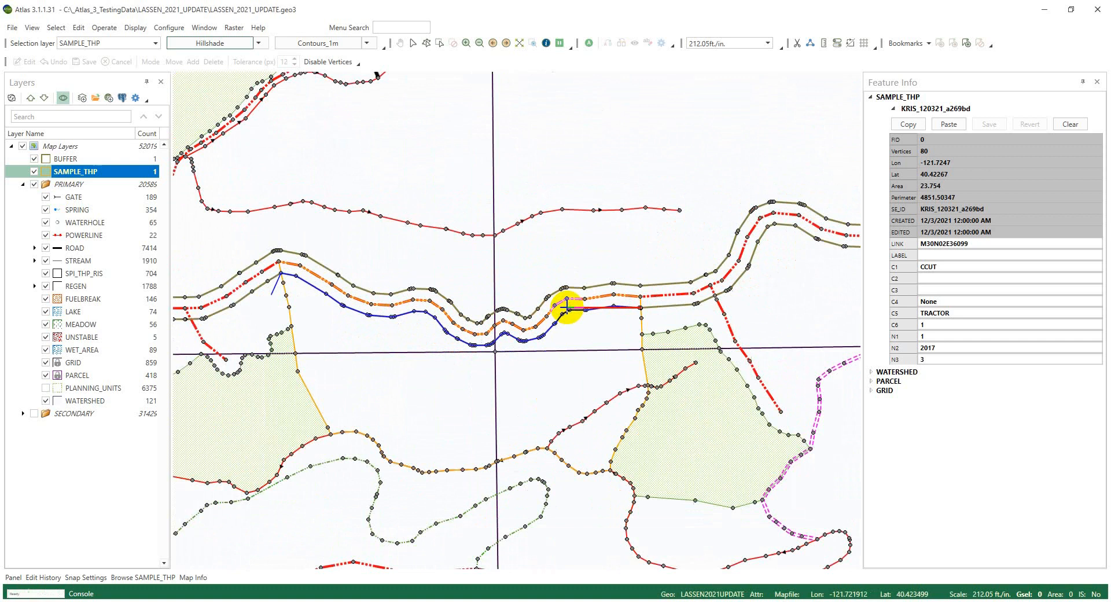
pyautogui.doubleClick(659, 305)
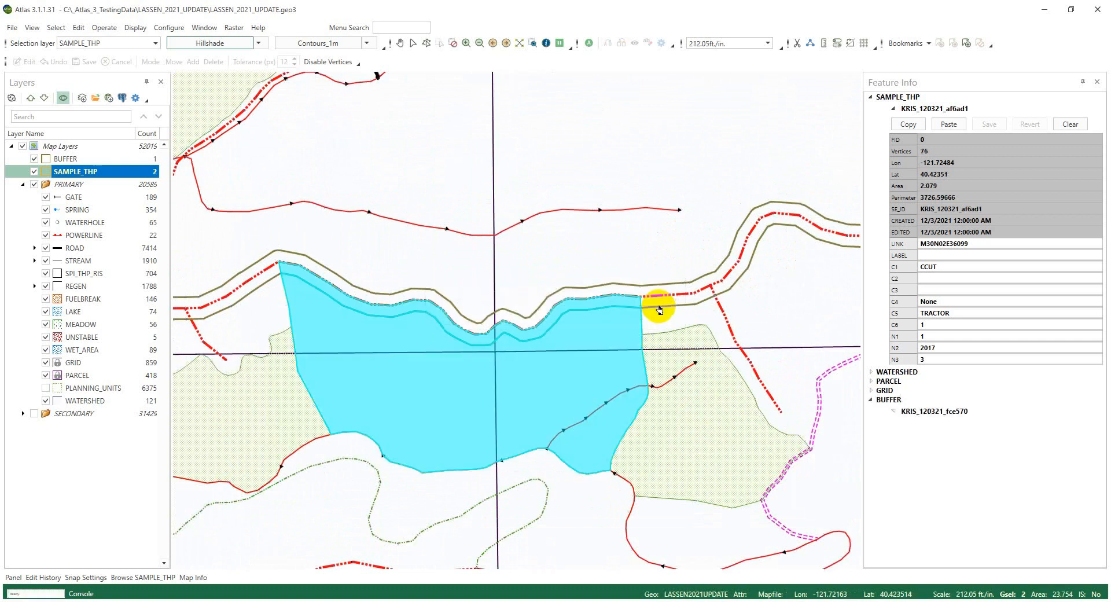
# Step: Select the narrow streamside strip split from the SAMPLE_THP polygon and delete it
pyautogui.click(405, 332)
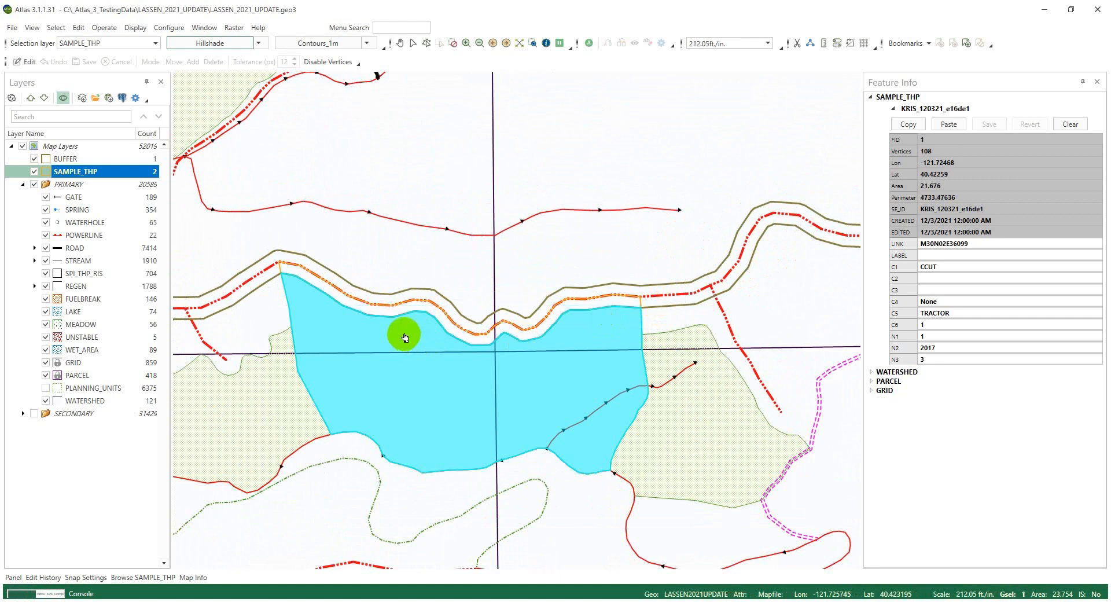
pyautogui.click(418, 305)
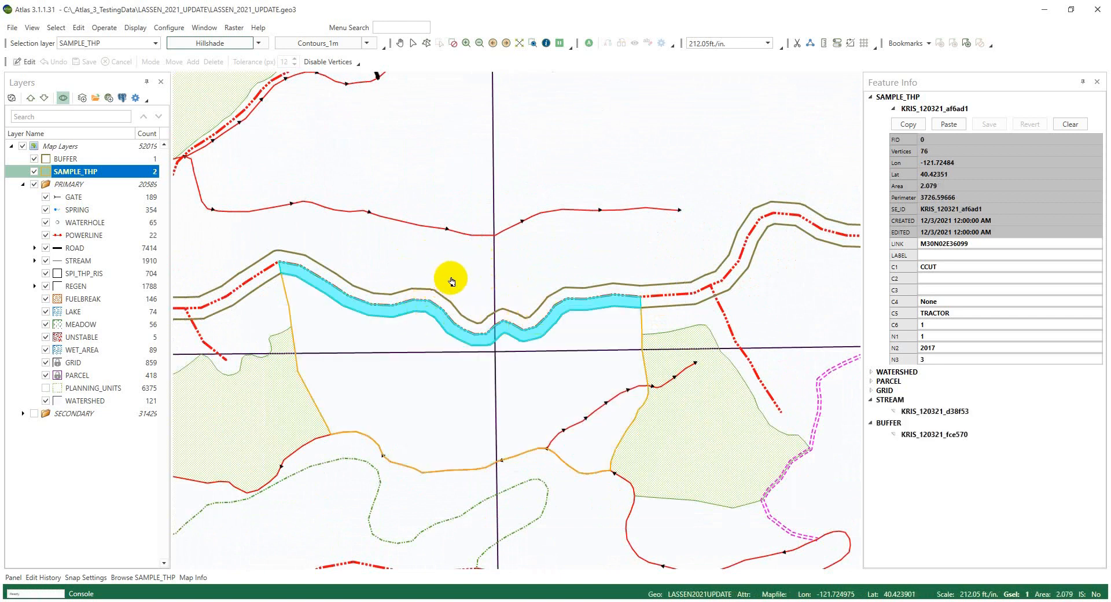
pyautogui.hotkey('alt', 'e')
pyautogui.press('g')
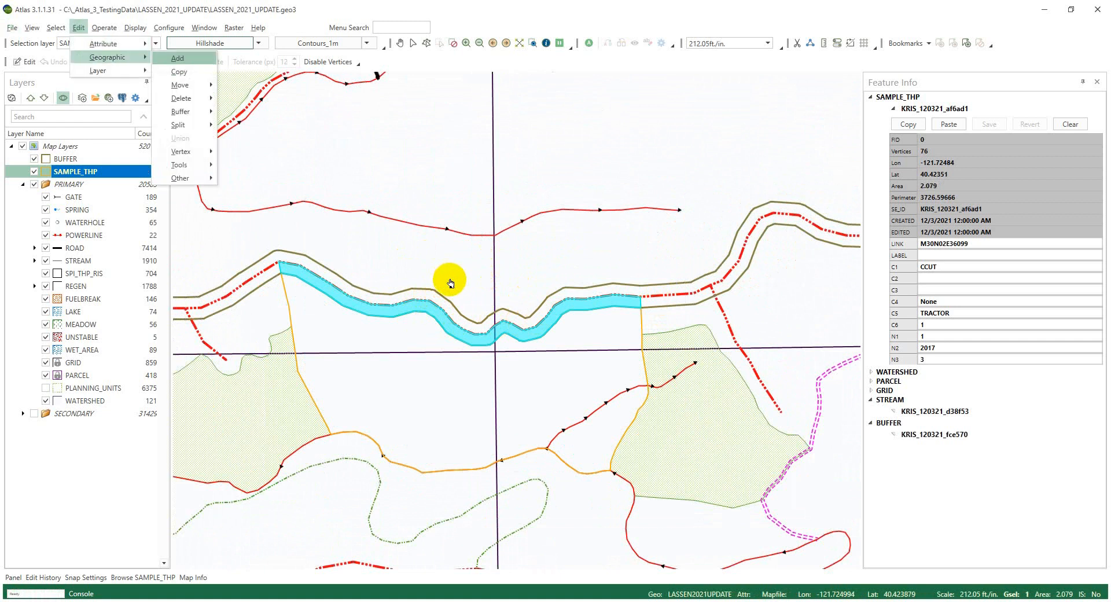
pyautogui.click(451, 284)
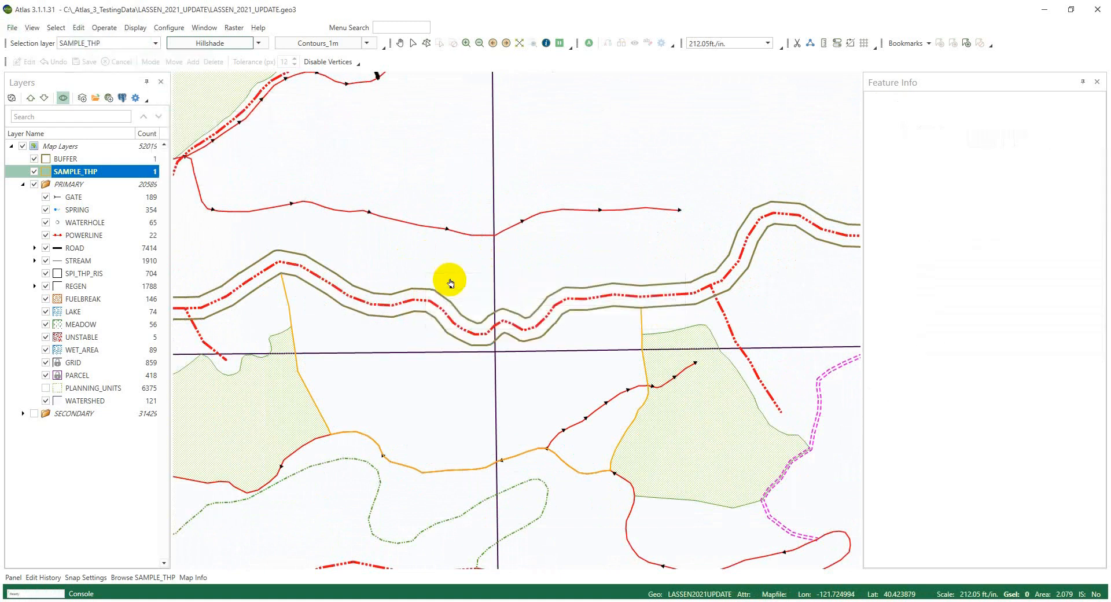
# Step: Make BUFFER the selection layer and delete its stream buffer polygon
pyautogui.rightClick(457, 325)
pyautogui.click(478, 328)
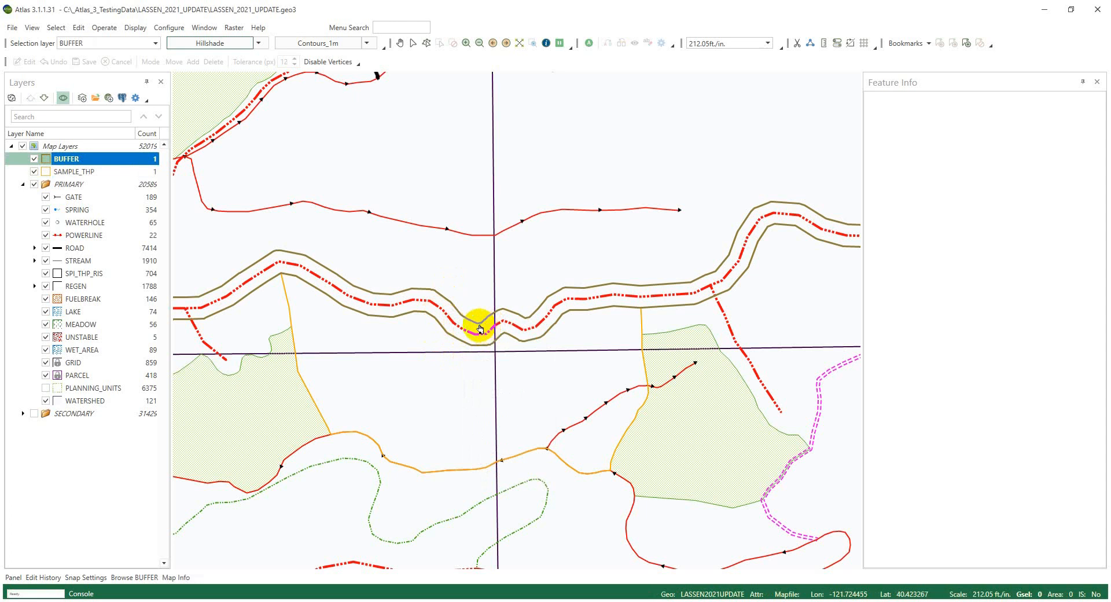
pyautogui.click(476, 328)
pyautogui.hotkey('alt', 'e')
pyautogui.press('g')
pyautogui.press('d')
pyautogui.press('Return')
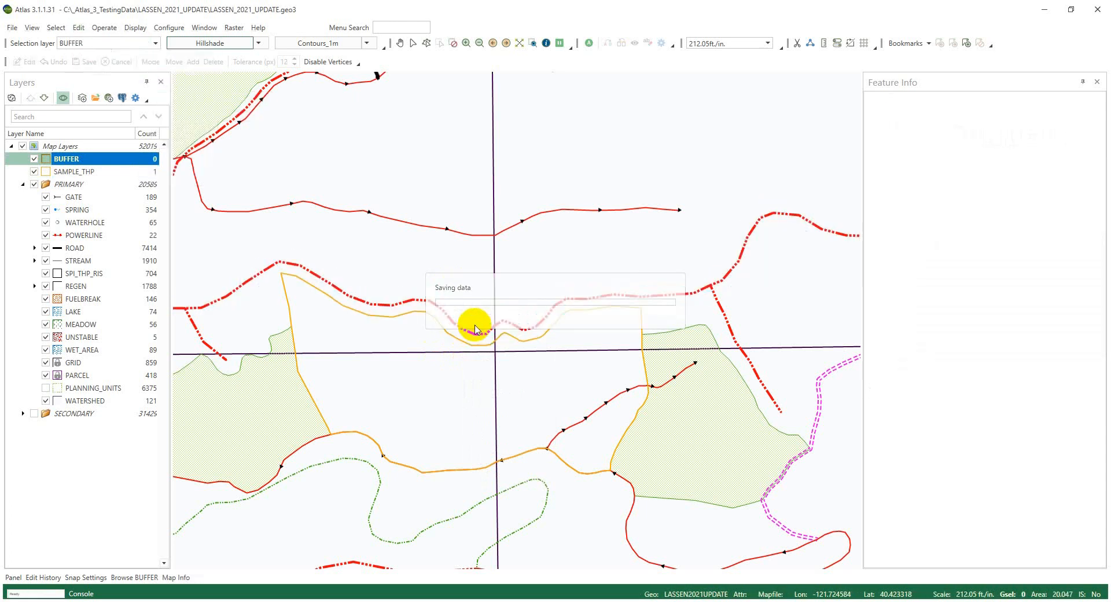
# Step: Make SAMPLE_THP the selection layer, query the remaining polygon's feature information, and clear the selection
pyautogui.rightClick(432, 331)
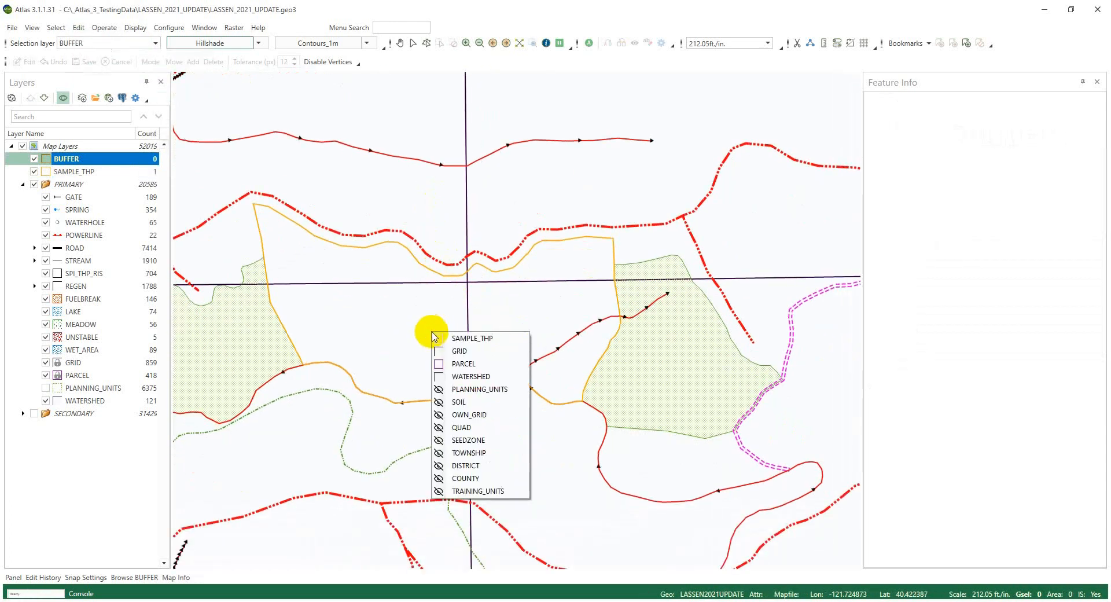
pyautogui.click(454, 342)
pyautogui.click(455, 343)
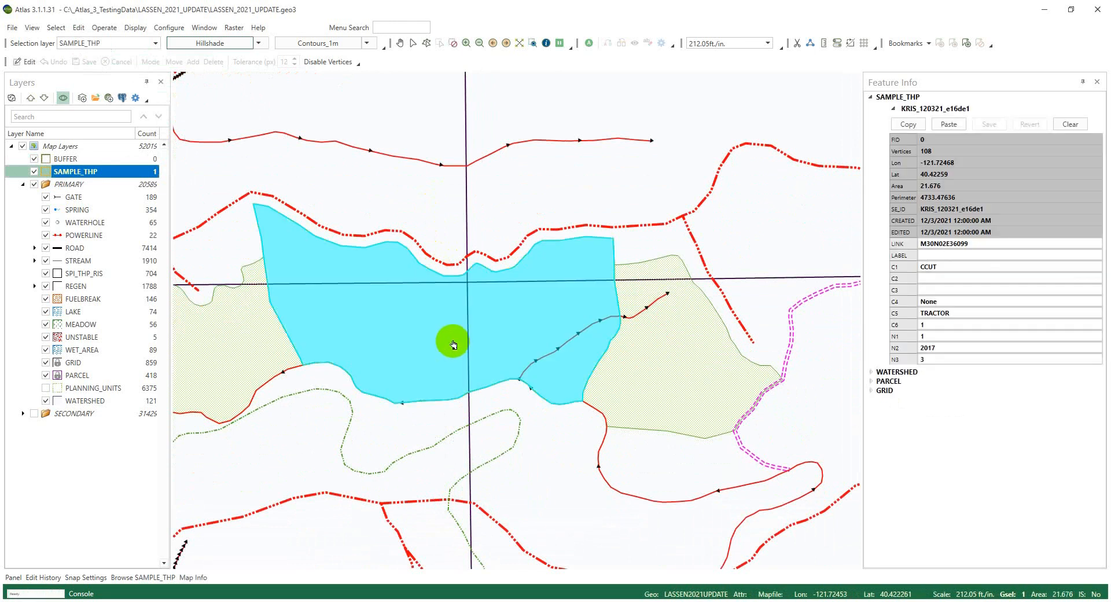
pyautogui.hotkey('alt', 's')
pyautogui.press('c')
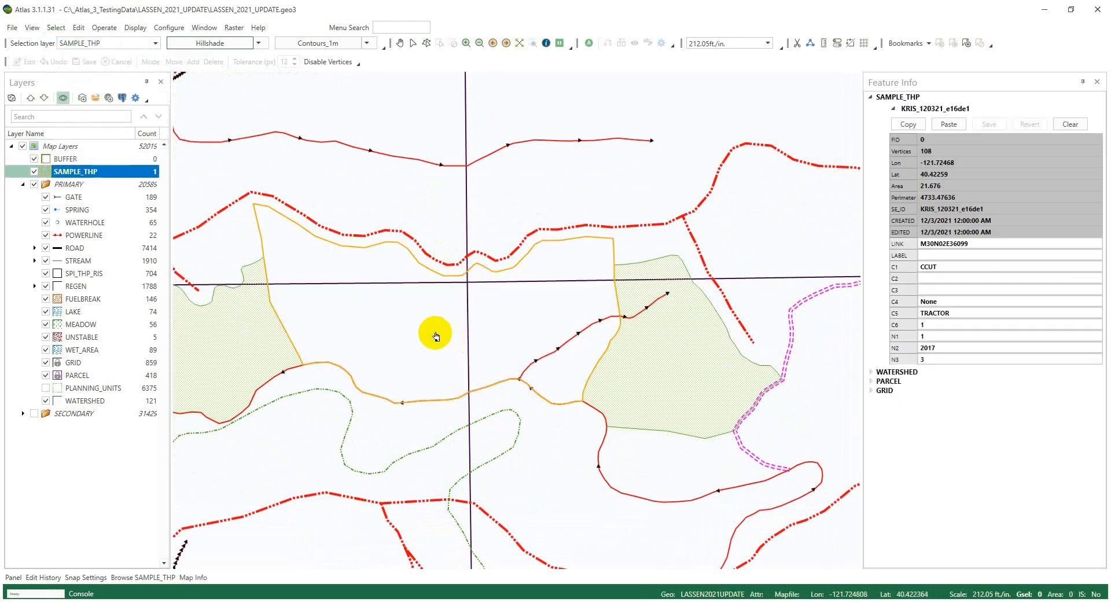
# Step: Display the hidden PLANNING_UNITS layer around the SAMPLE_THP polygon and make it the selection layer
pyautogui.scroll(-2, 548, 333)
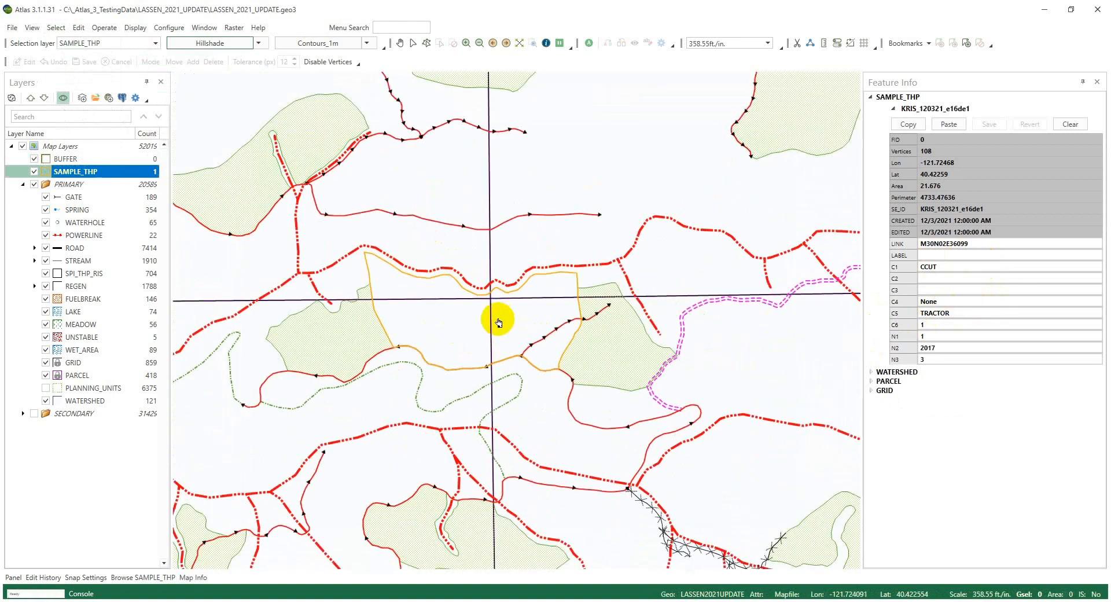
pyautogui.click(459, 327)
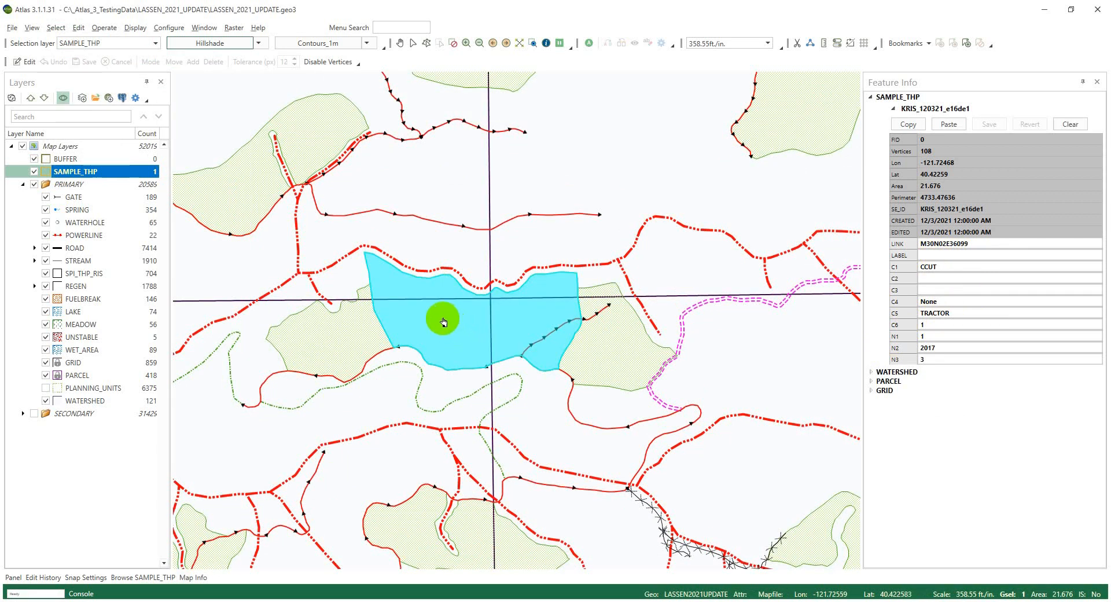
pyautogui.rightClick(443, 321)
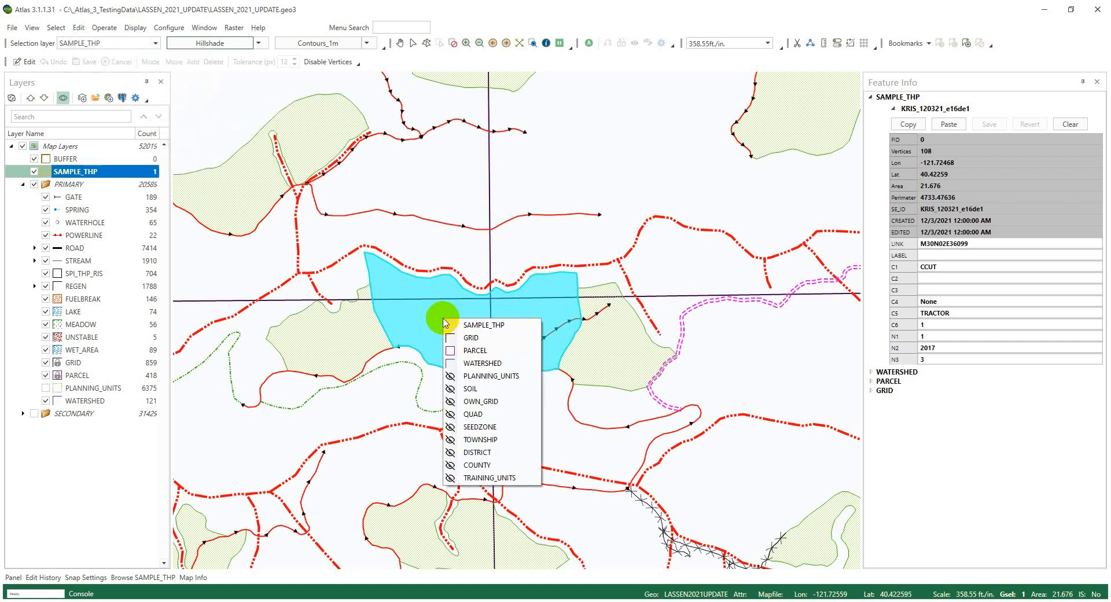
pyautogui.click(499, 376)
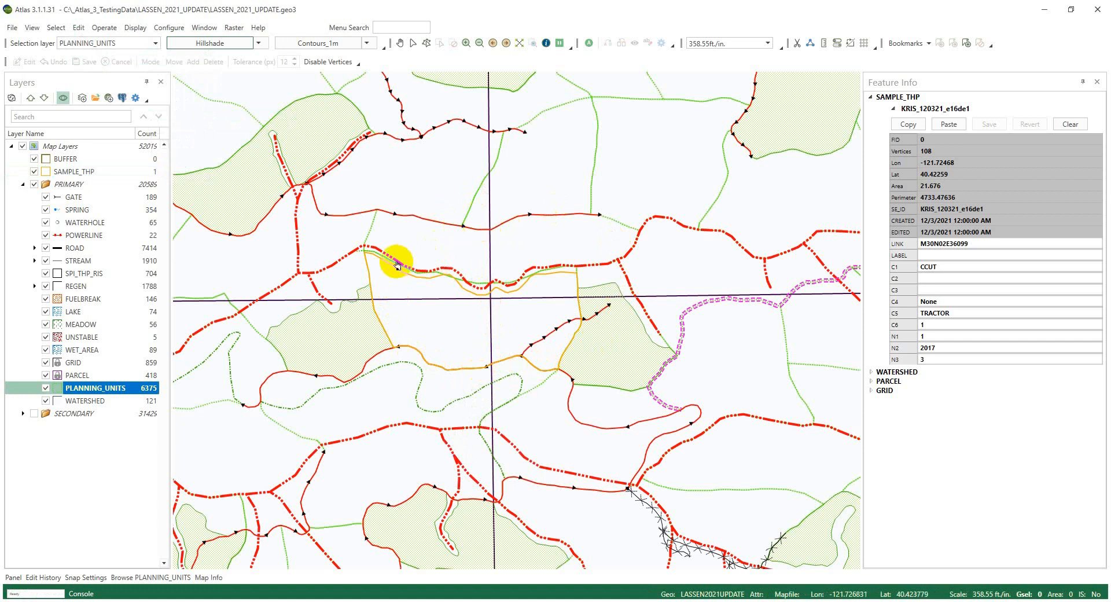
pyautogui.moveTo(401, 255); pyautogui.dragTo(463, 261)
# Step: Select the SAMPLE_THP polygon and buffer it by 300 feet in both directions with low vertex intensity into the existing BUFFER layer
pyautogui.rightClick(529, 318)
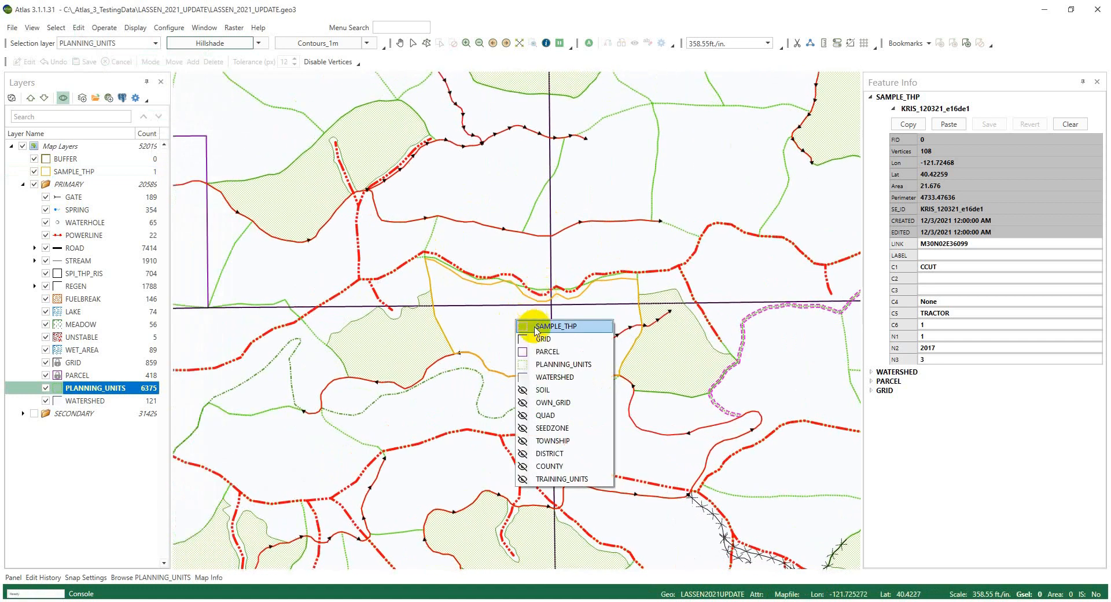
pyautogui.click(532, 327)
pyautogui.click(532, 330)
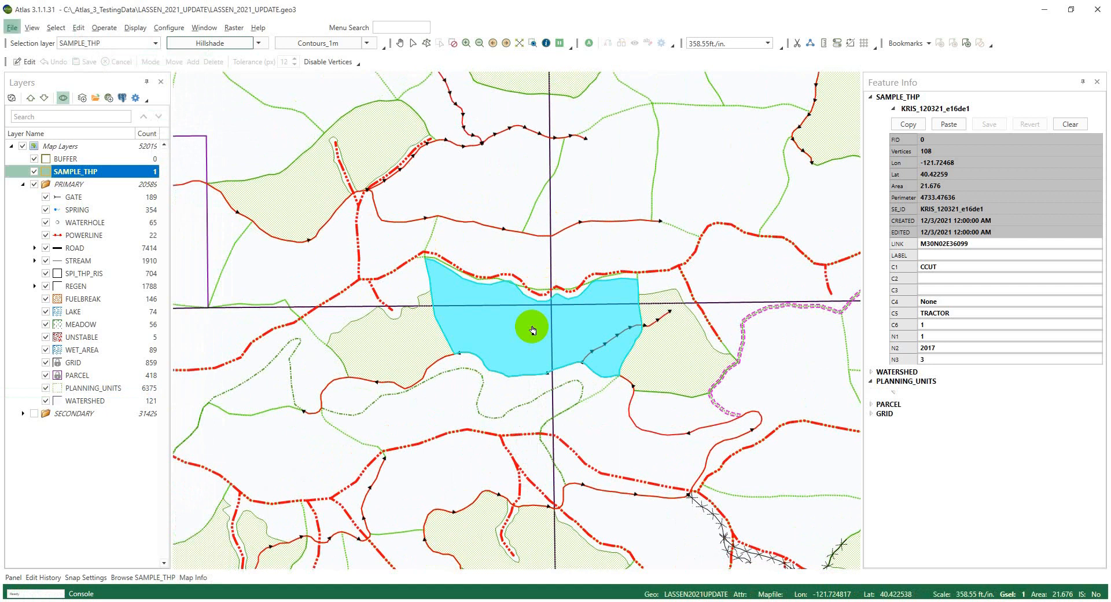
pyautogui.hotkey('alt', 'e')
pyautogui.press('g')
pyautogui.press('b')
pyautogui.press('b')
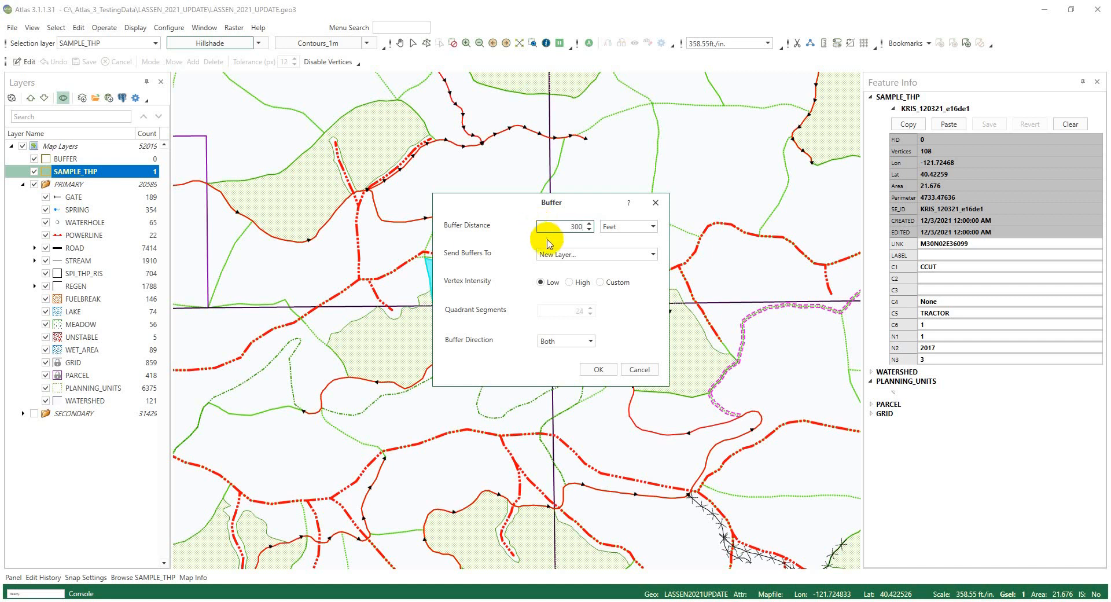
pyautogui.click(568, 255)
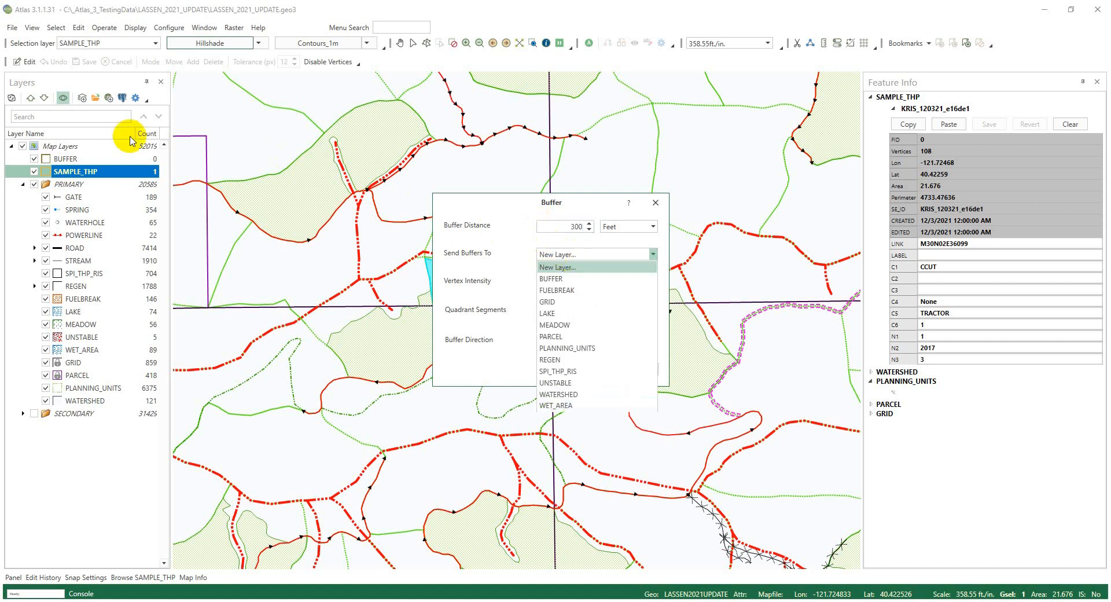
pyautogui.click(571, 279)
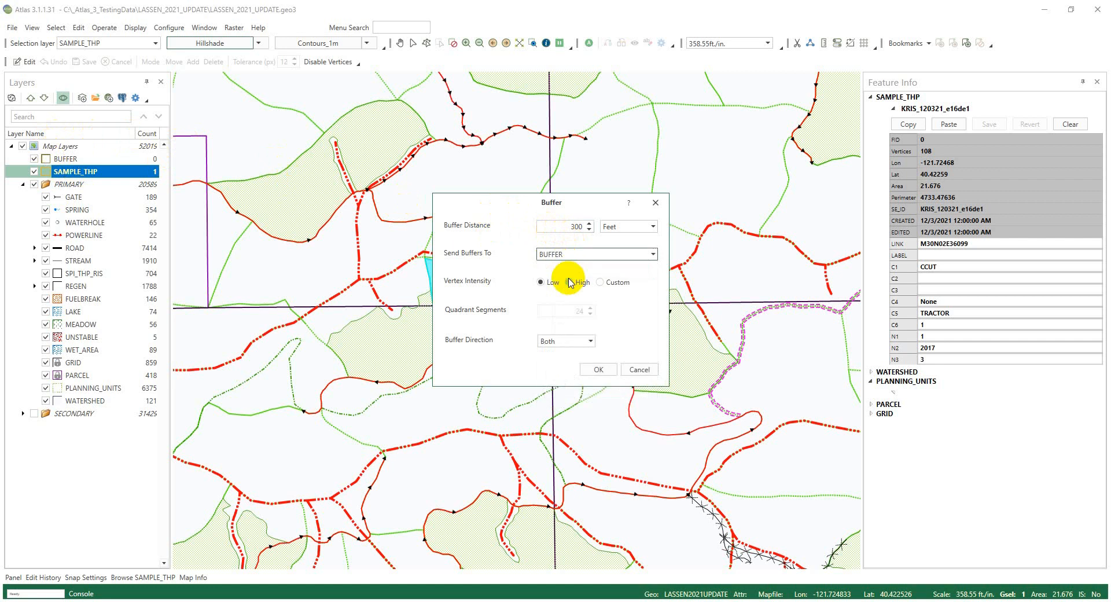
pyautogui.click(603, 373)
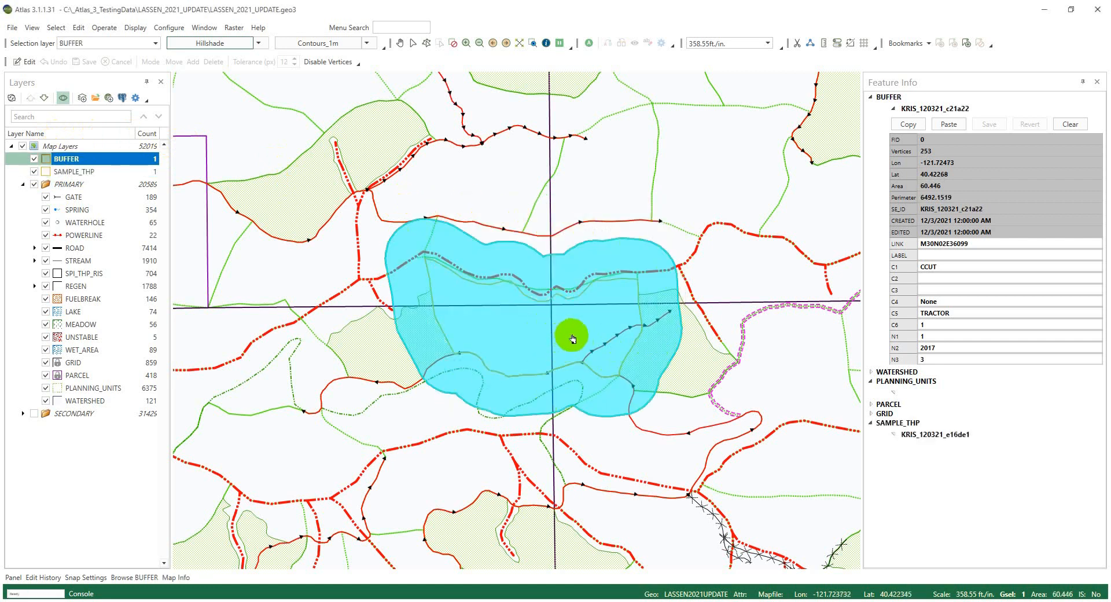
# Step: Select all PLANNING_UNITS features touching the 300-foot buffer polygon
pyautogui.hotkey('alt', 's')
pyautogui.press('g')
pyautogui.press('t')
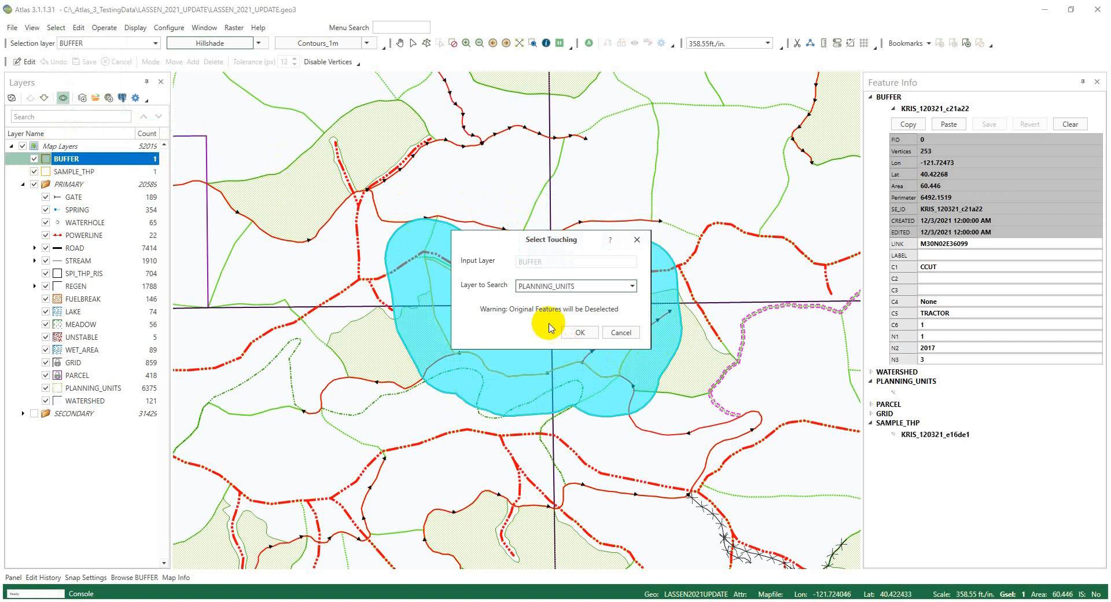
pyautogui.click(579, 332)
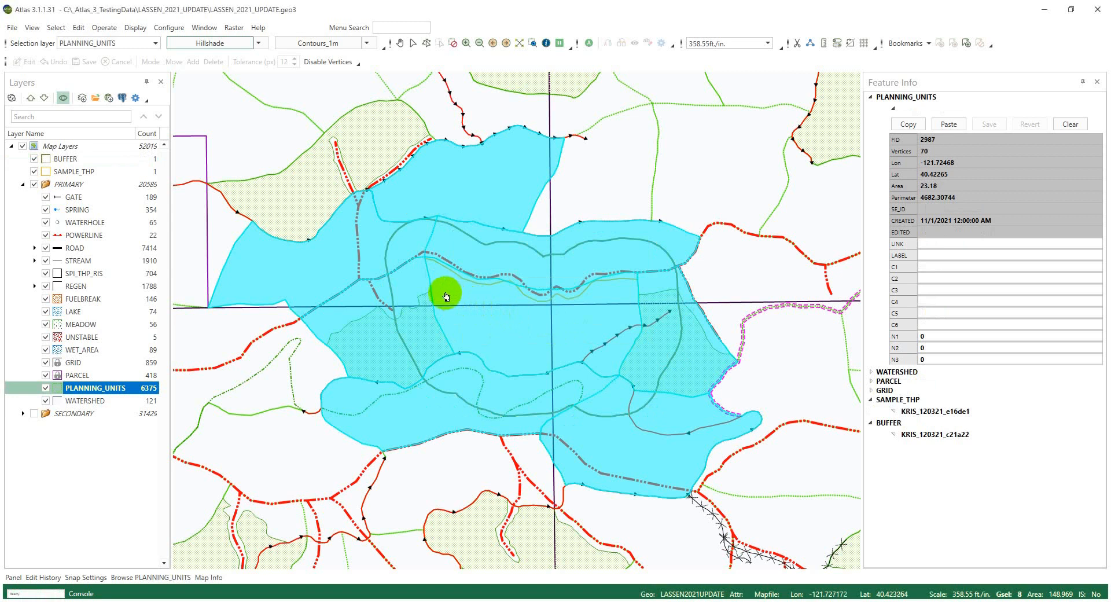
# Step: Copy the selected planning units with their attributes into a new polygon layer named CANT_USE
pyautogui.moveTo(440, 291); pyautogui.dragTo(573, 314)
pyautogui.scroll(-2, 653, 315)
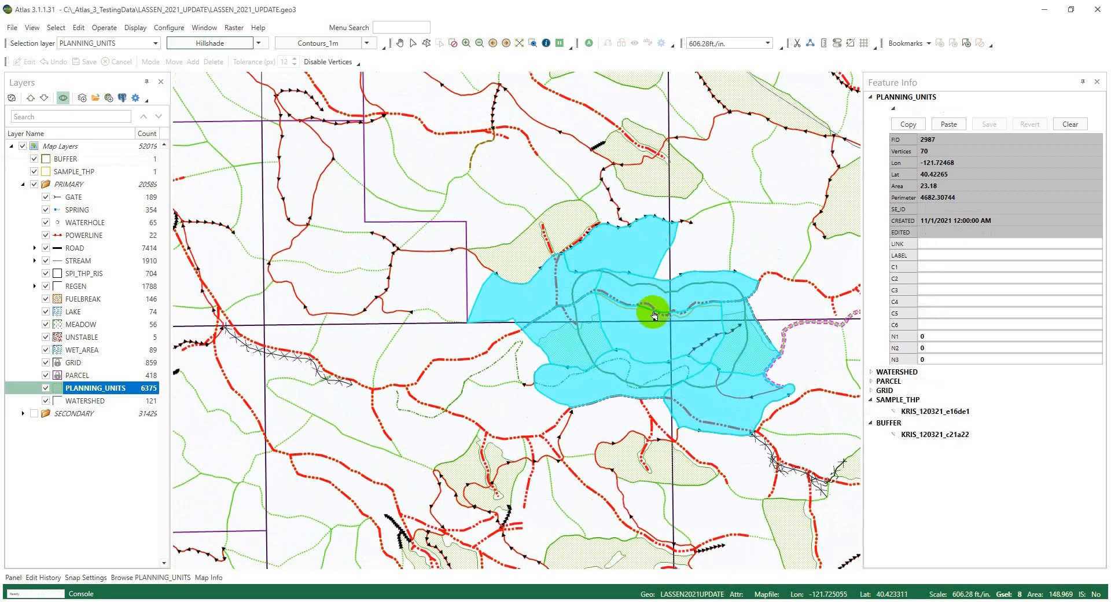
pyautogui.moveTo(653, 315); pyautogui.dragTo(380, 287)
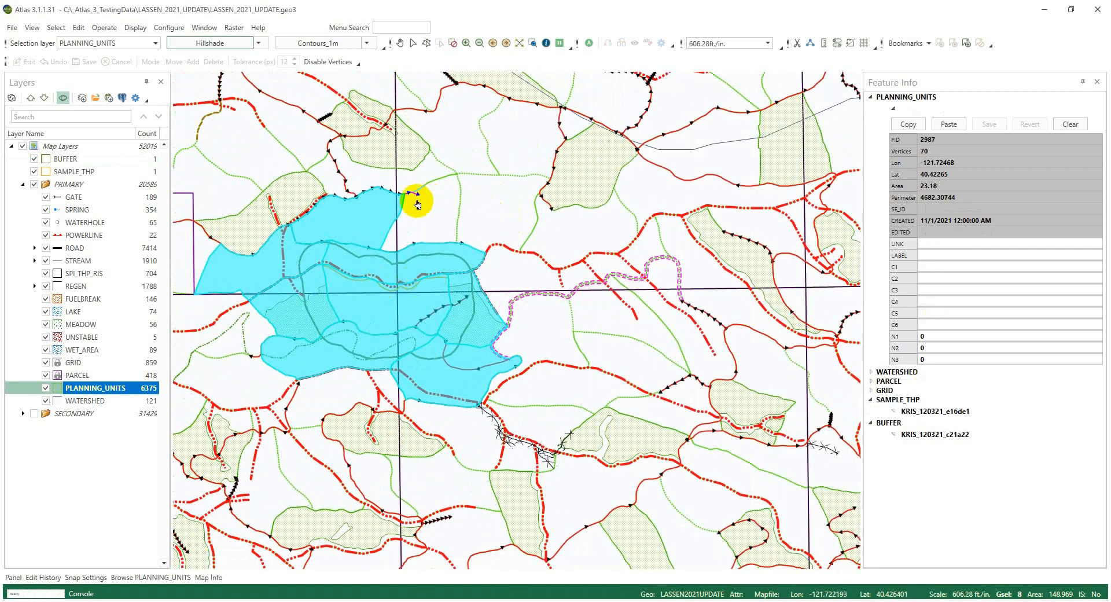
pyautogui.moveTo(413, 304); pyautogui.dragTo(510, 315)
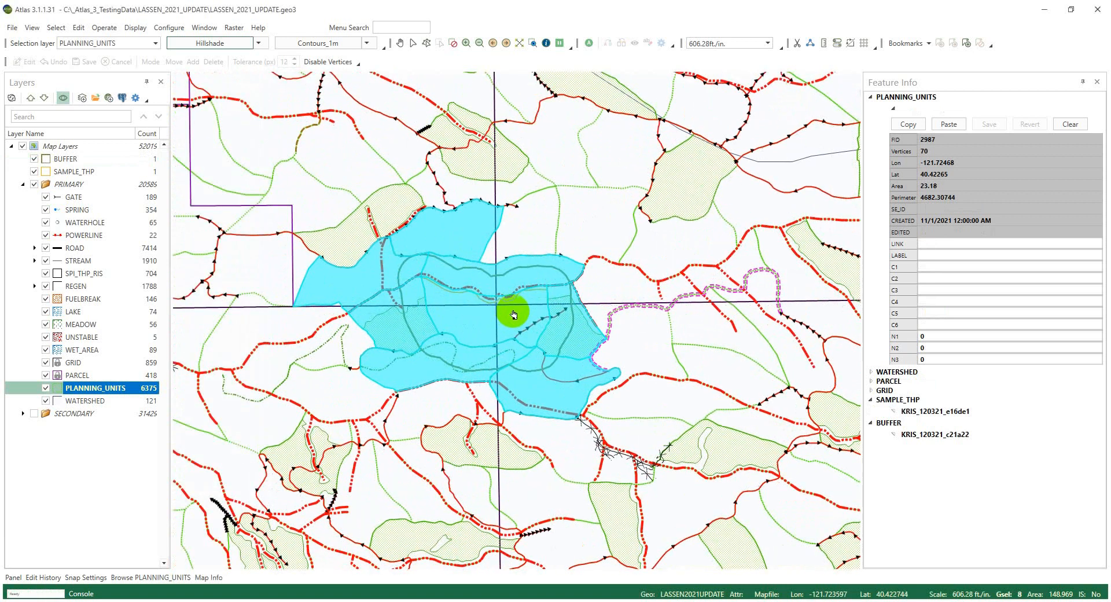
pyautogui.hotkey('alt', 'e')
pyautogui.press('g')
pyautogui.press('c')
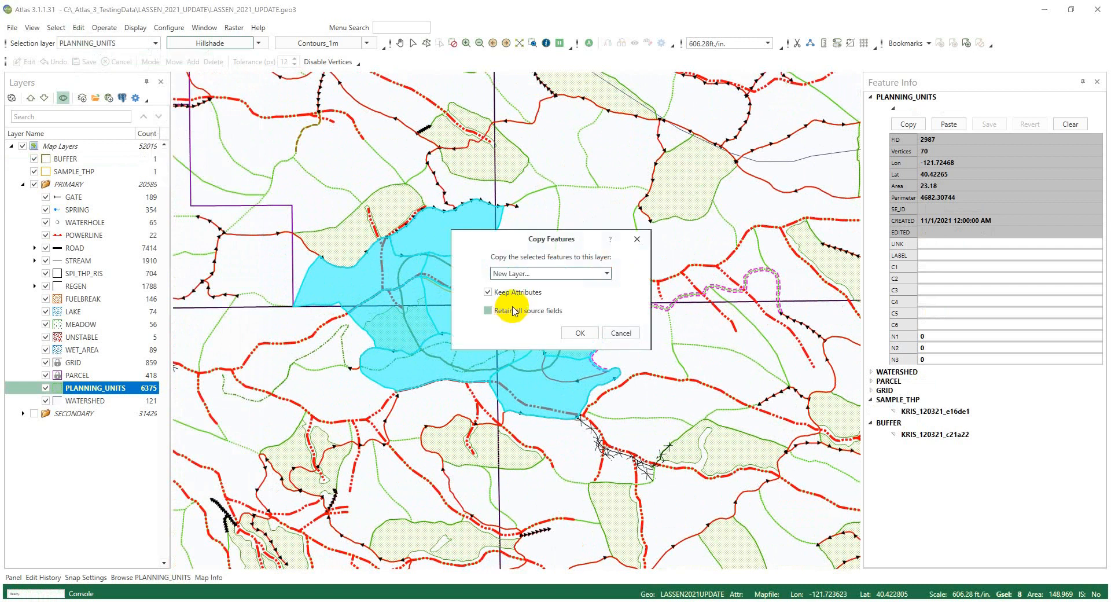
pyautogui.press('Return')
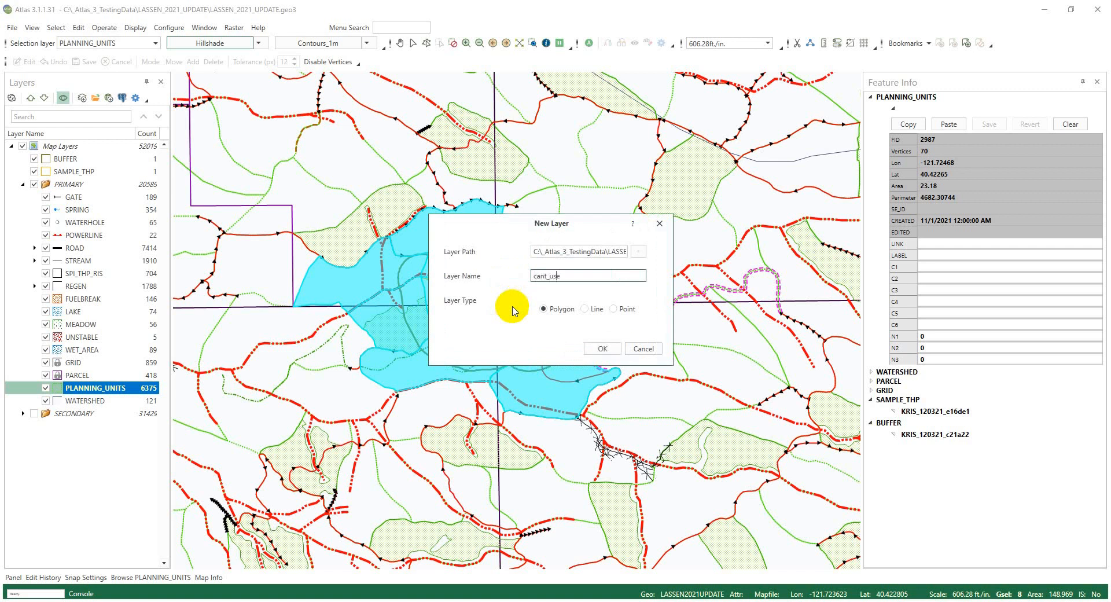
pyautogui.press('Return')
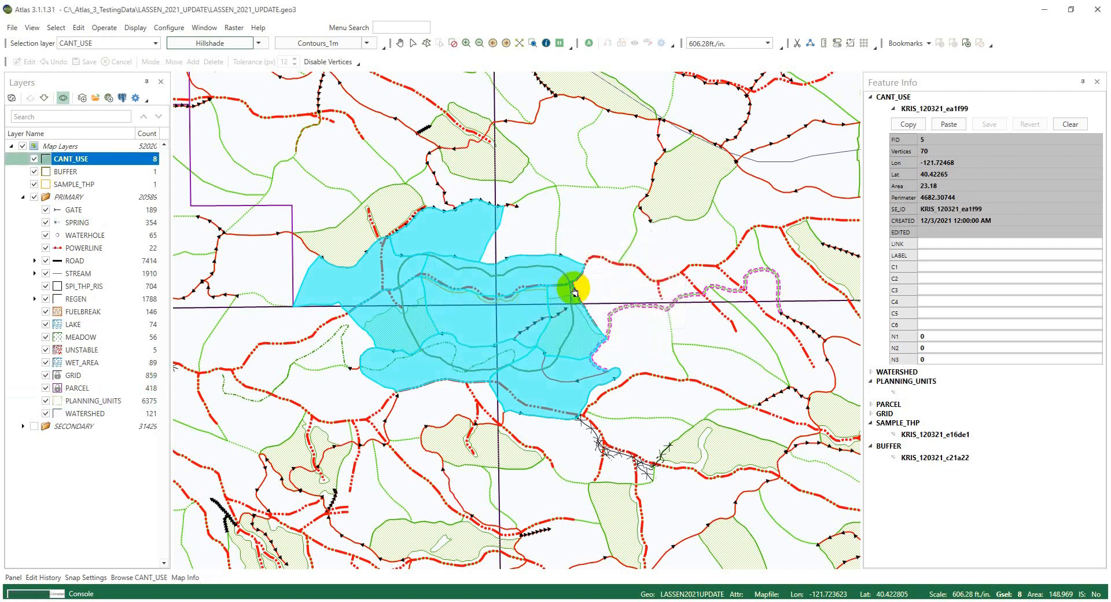
# Step: Clear the current selection and set the CANT_USE layer's fill style to the SolidDiamond hatch
pyautogui.hotkey('alt', 's')
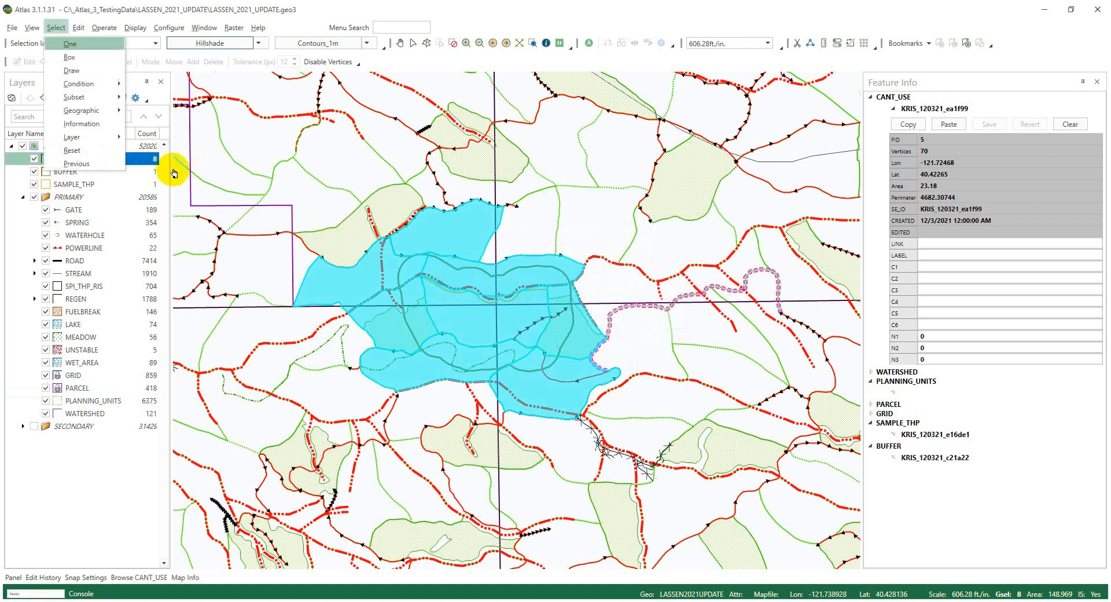
pyautogui.press('c')
pyautogui.doubleClick(74, 158)
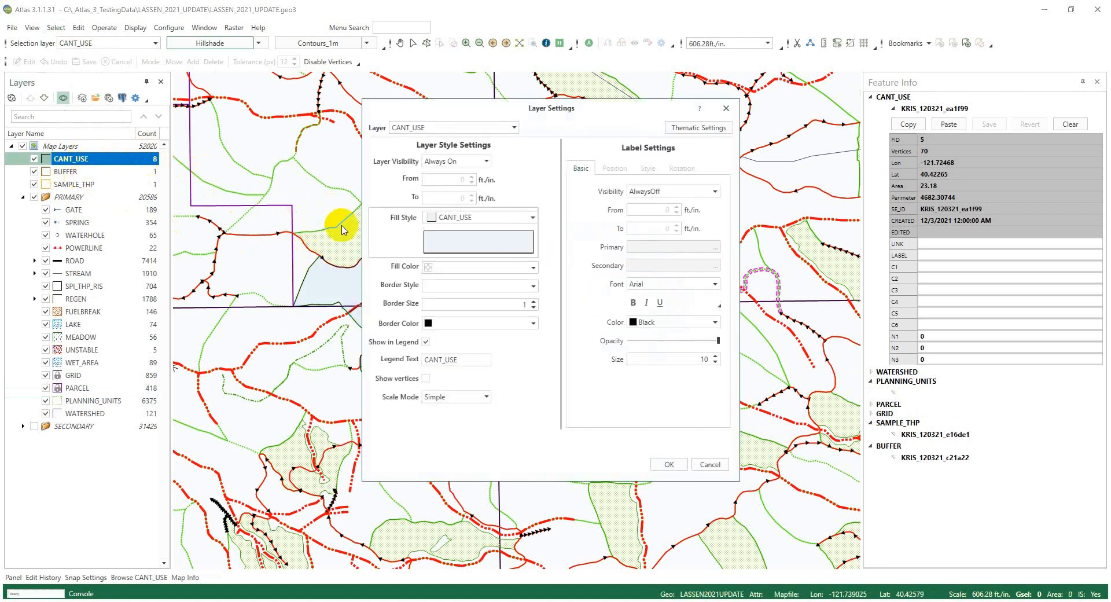
pyautogui.click(532, 217)
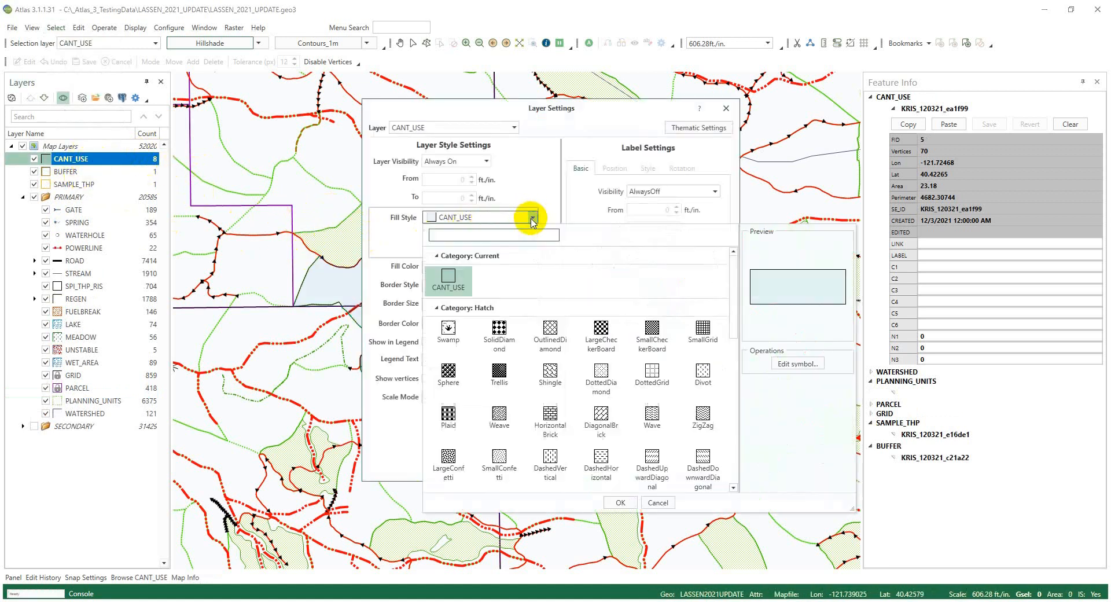
pyautogui.click(499, 331)
pyautogui.click(621, 502)
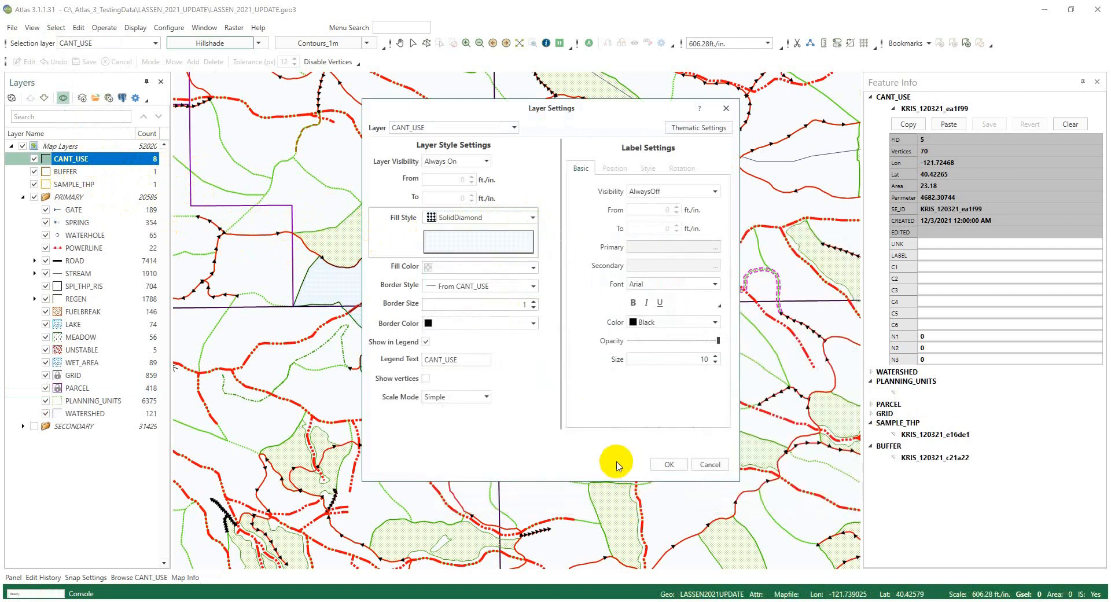
pyautogui.click(655, 461)
# Step: Make PLANNING_UNITS the selection layer and select the unhatched planning unit adjoining the northeast side of the CANT_USE area
pyautogui.hotkey('alt', 's')
pyautogui.rightClick(557, 230)
pyautogui.click(605, 264)
pyautogui.click(545, 228)
pyautogui.click(536, 232)
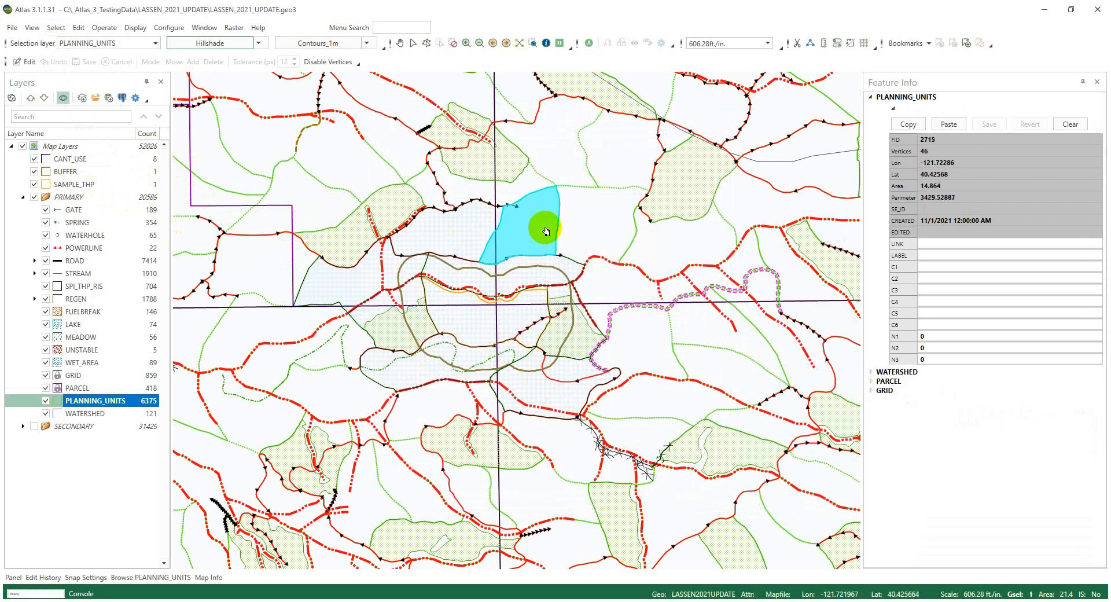
pyautogui.press('c')
pyautogui.click(538, 222)
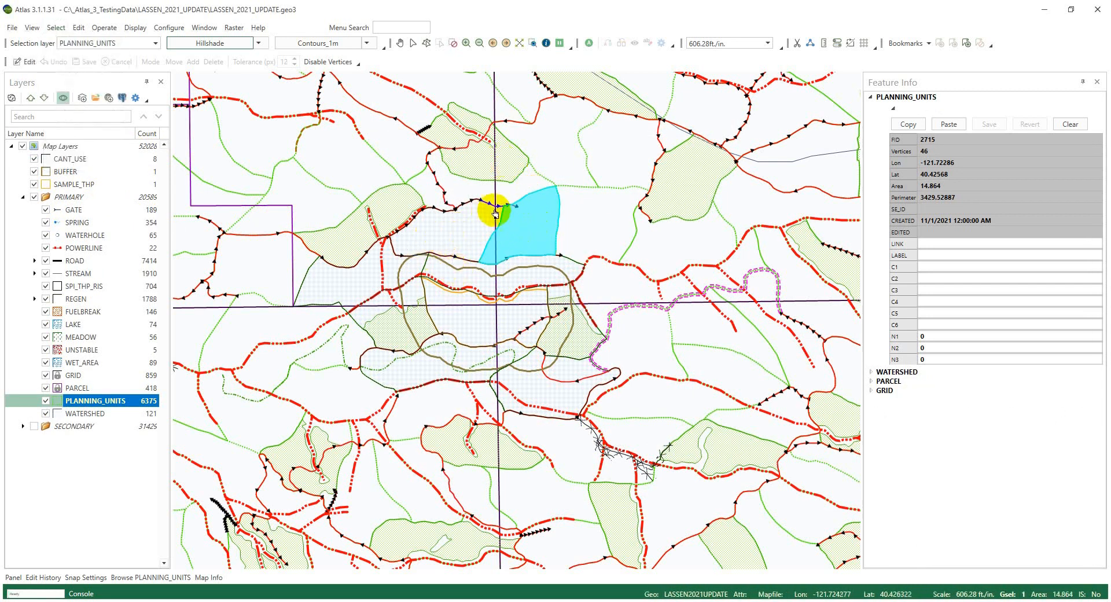
pyautogui.click(540, 223)
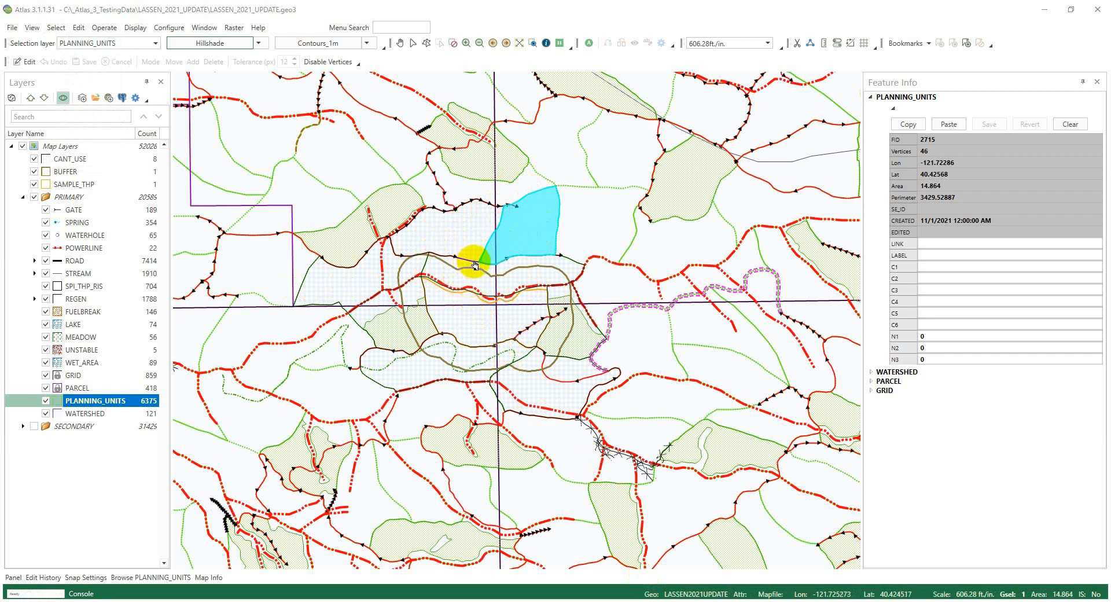
# Step: Switch the background raster to Slope30_50 and display it around the SAMPLE_THP polygon
pyautogui.click(263, 43)
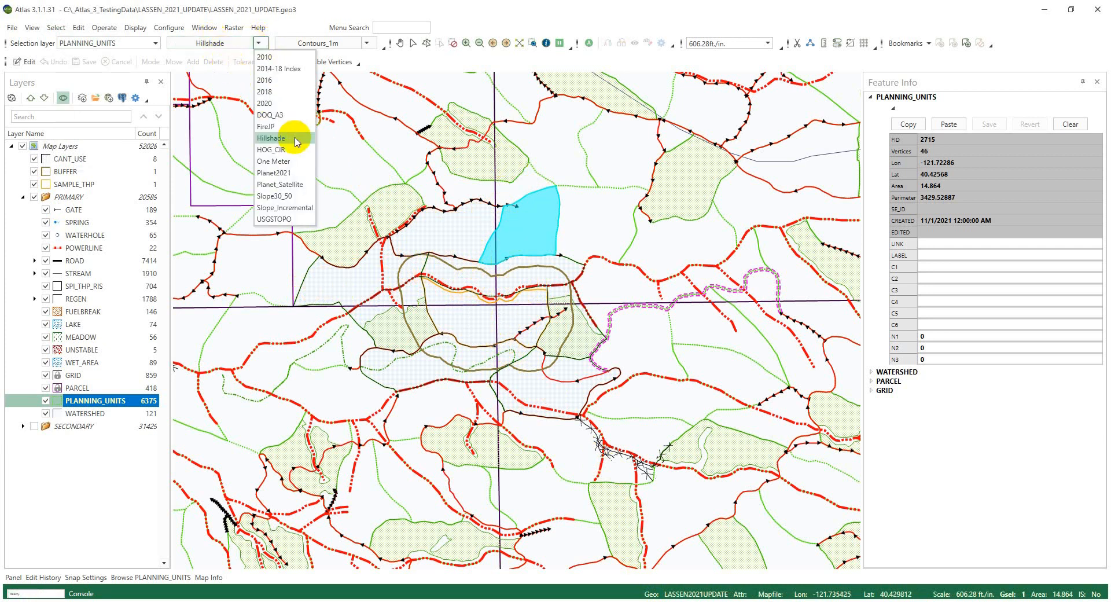
pyautogui.click(286, 198)
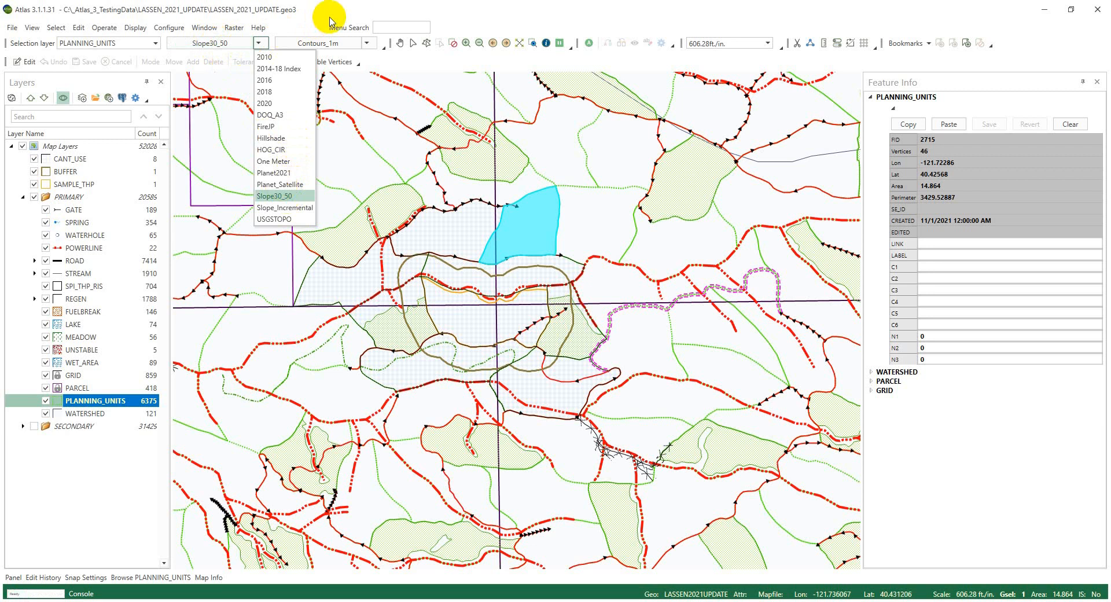
pyautogui.click(251, 42)
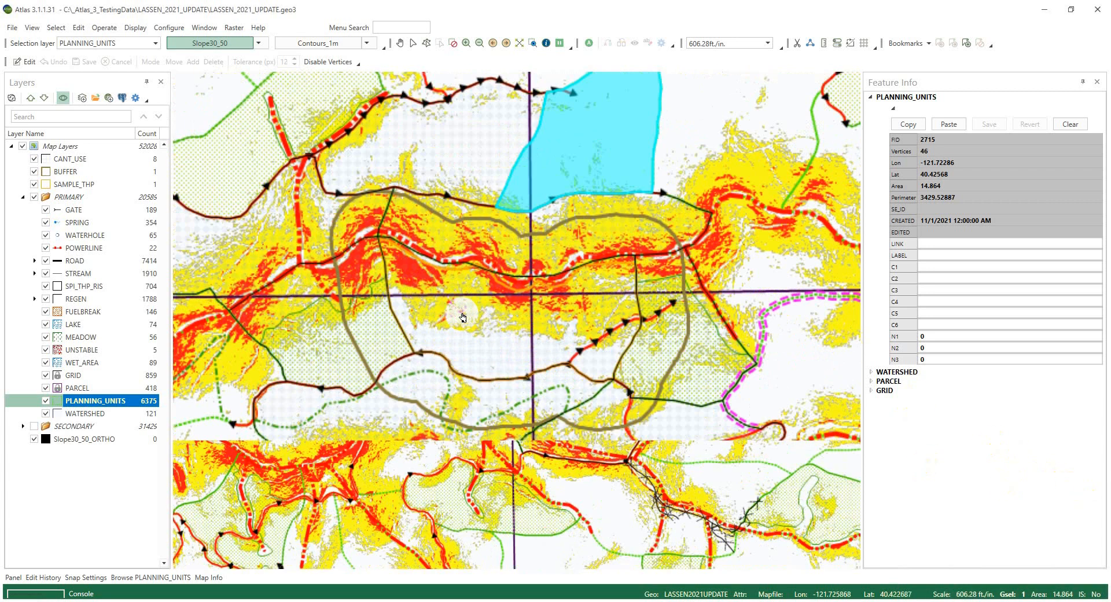
pyautogui.scroll(2, 461, 313)
# Step: Select the SAMPLE_THP polygon, clear the selection, and examine the Slope30_50 slope classes within its boundary
pyautogui.rightClick(418, 278)
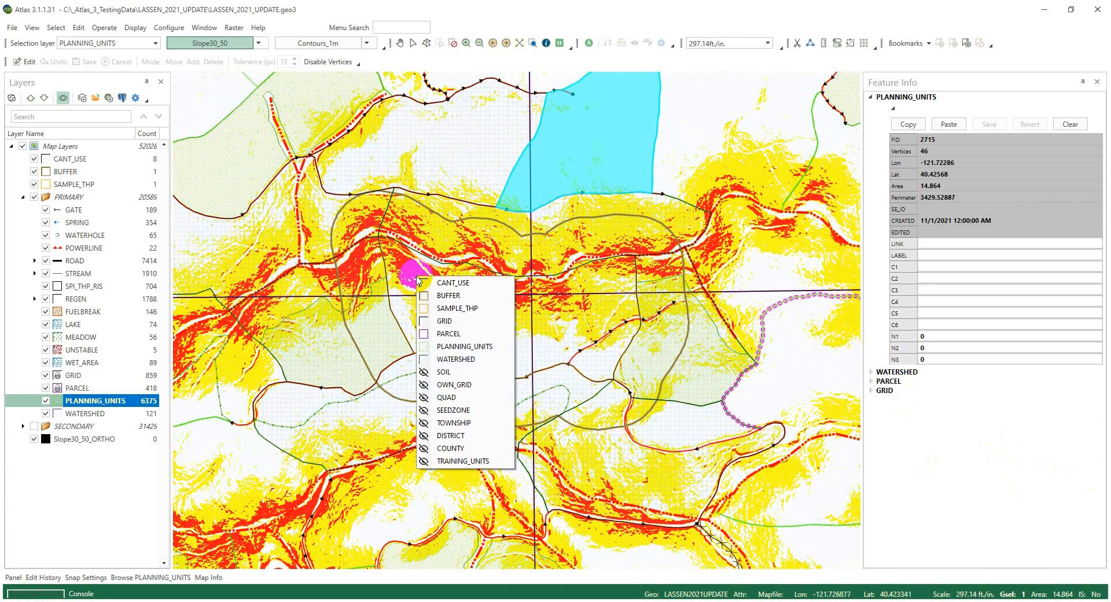
pyautogui.click(457, 308)
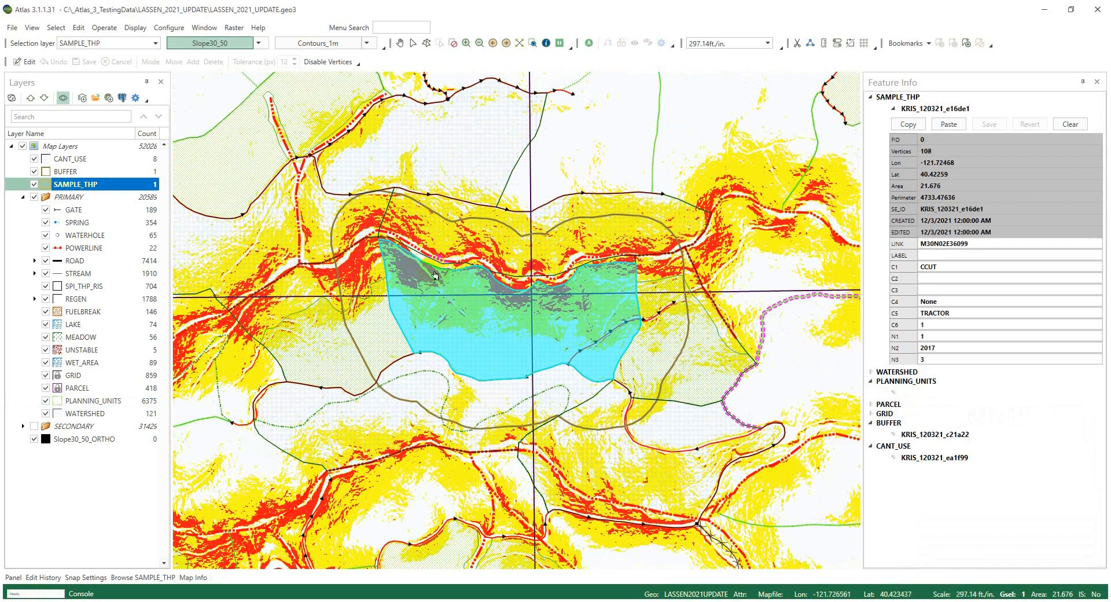
pyautogui.hotkey('alt', 's')
pyautogui.press('c')
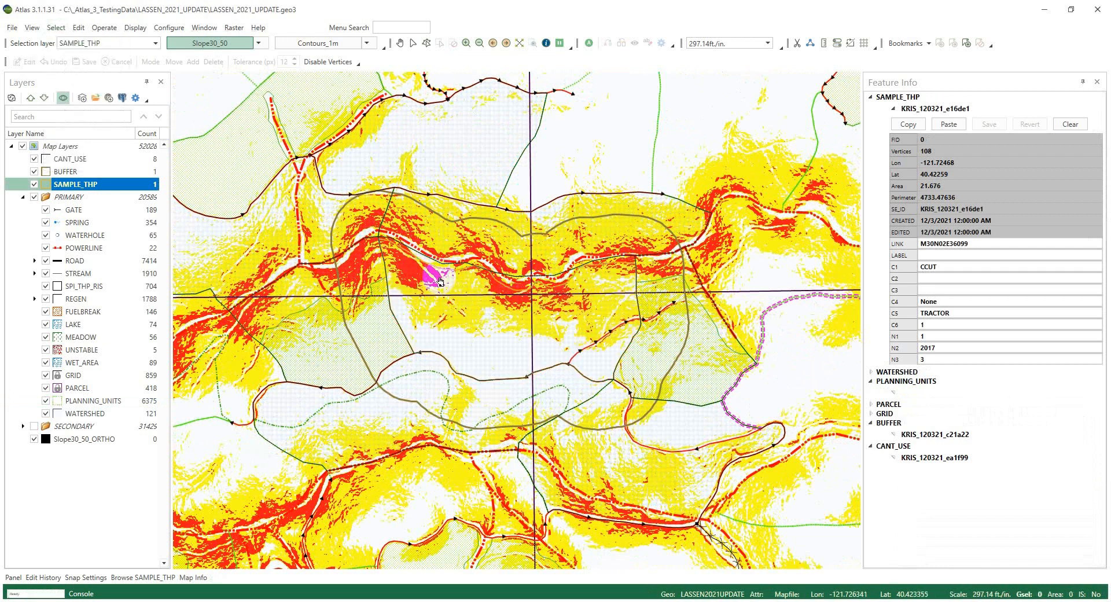
pyautogui.scroll(3, 440, 282)
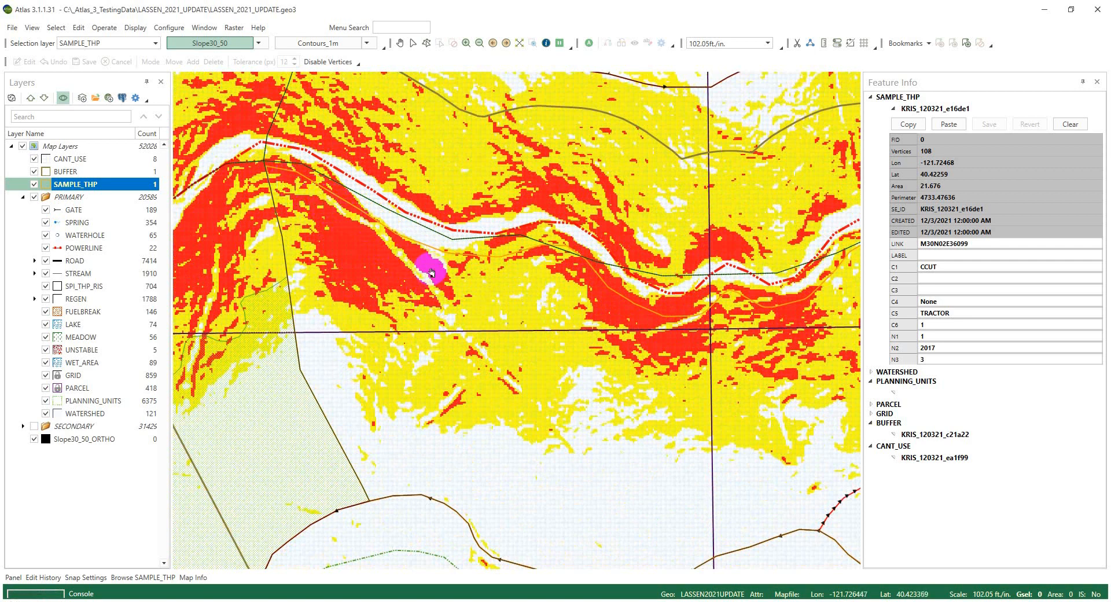
pyautogui.scroll(-3, 427, 256)
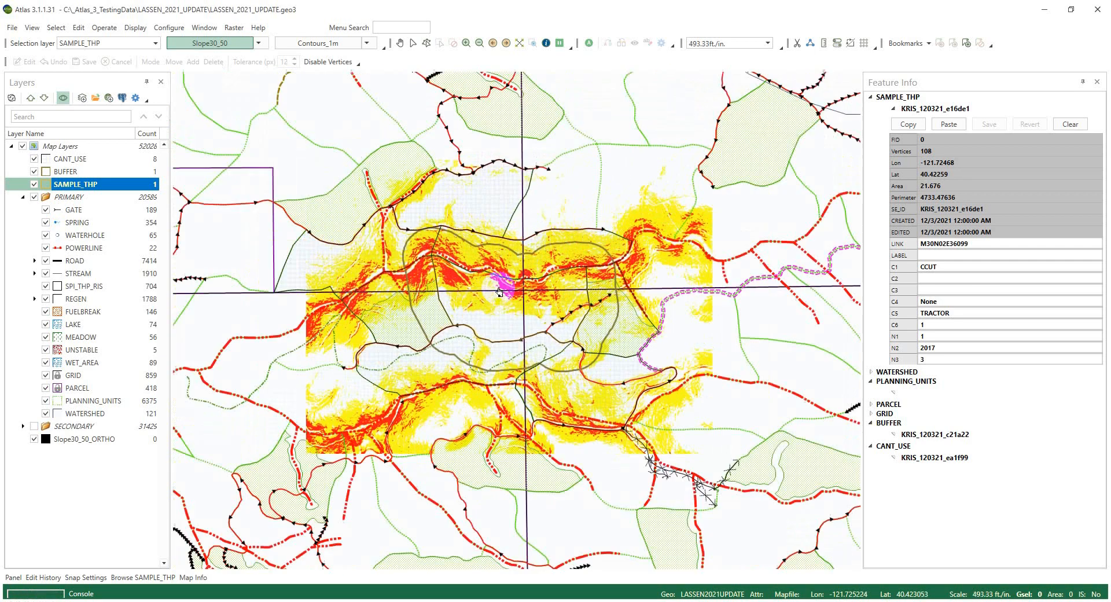
pyautogui.scroll(3, 500, 292)
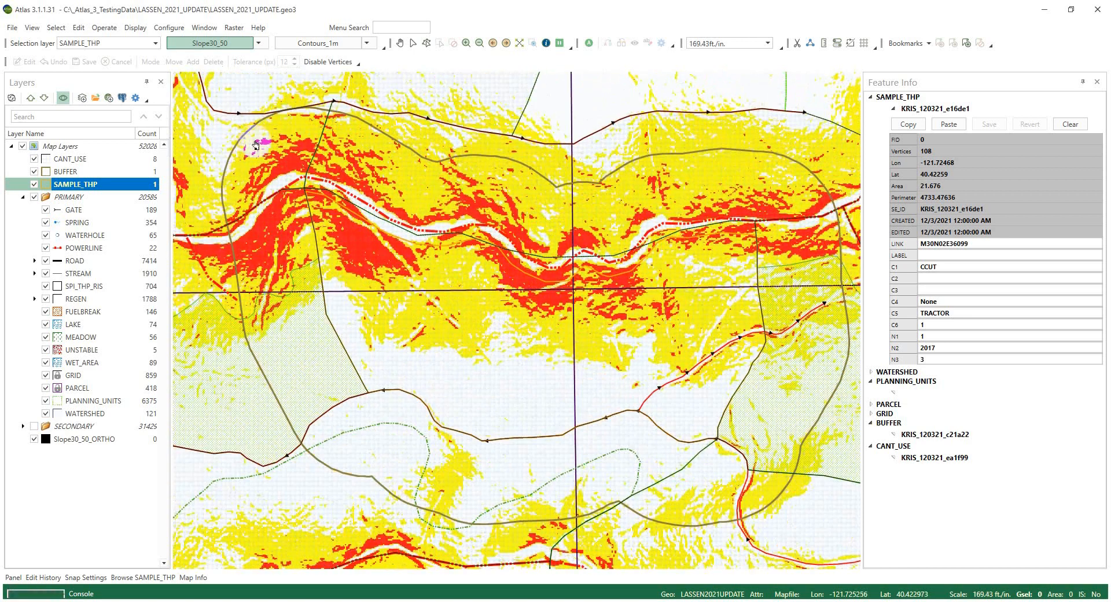
# Step: Switch the background raster to Slope_Incremental and examine the slopes around the SAMPLE_THP area
pyautogui.click(259, 43)
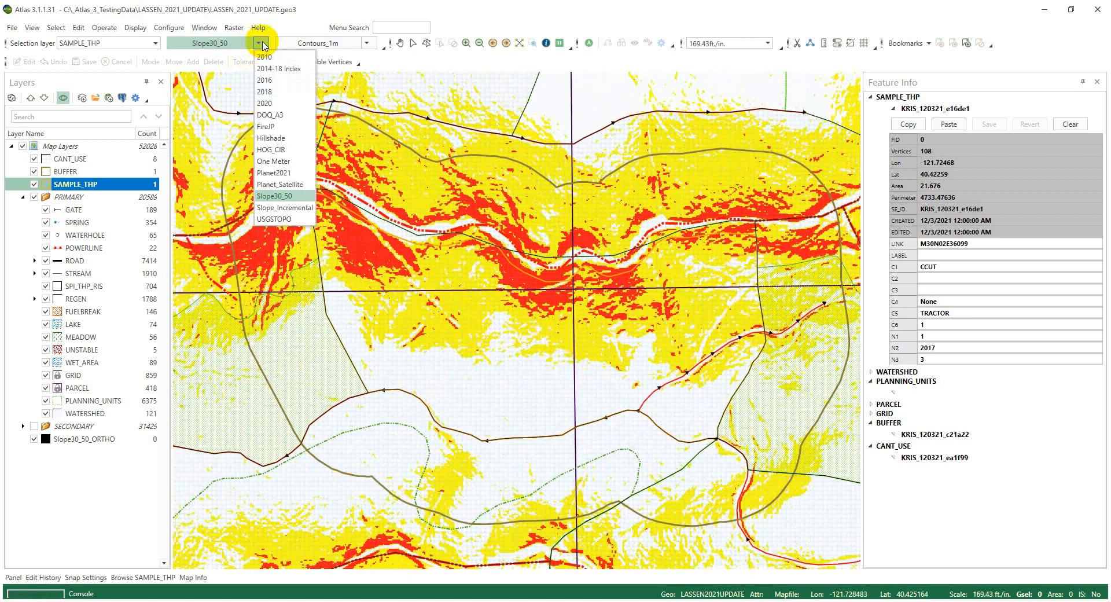
pyautogui.click(284, 209)
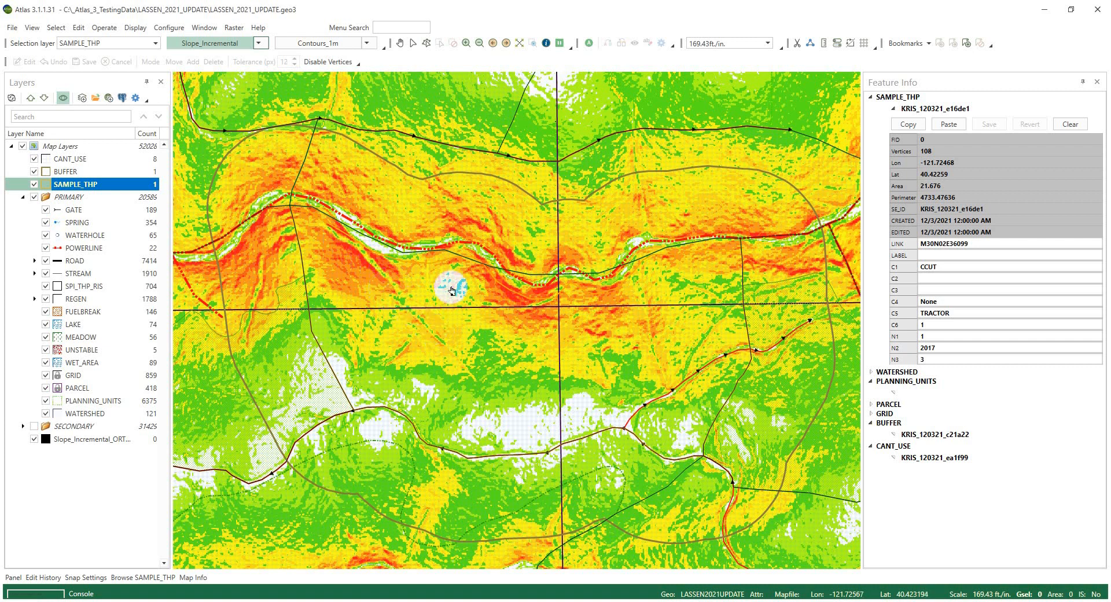
pyautogui.scroll(-3, 607, 307)
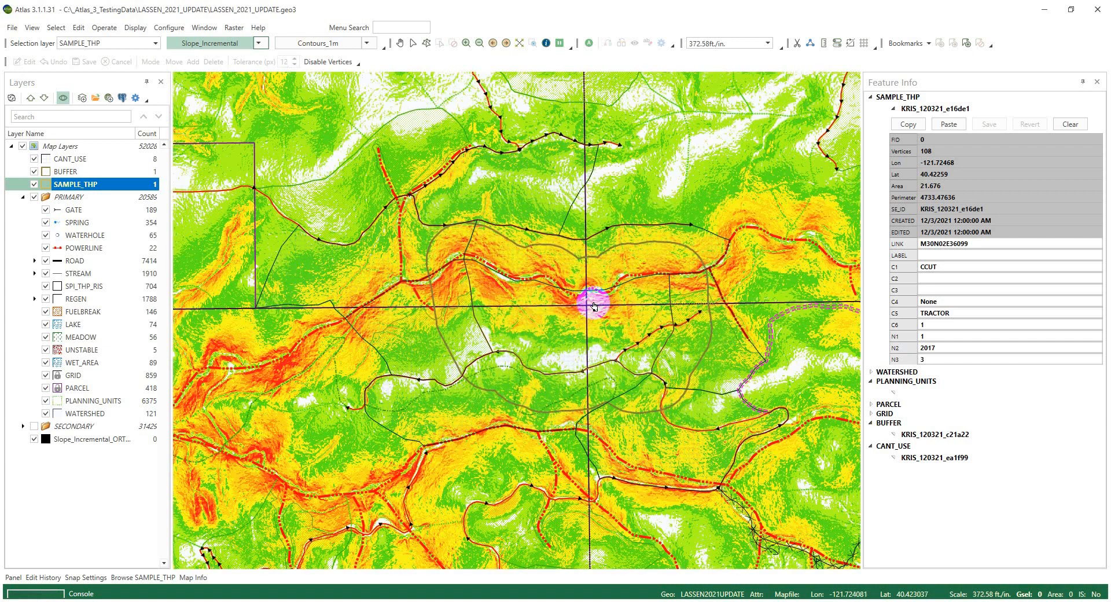
# Step: Select the PLANNING_UNITS polygon adjoining the west side of SAMPLE_THP and hide the slope raster
pyautogui.rightClick(417, 333)
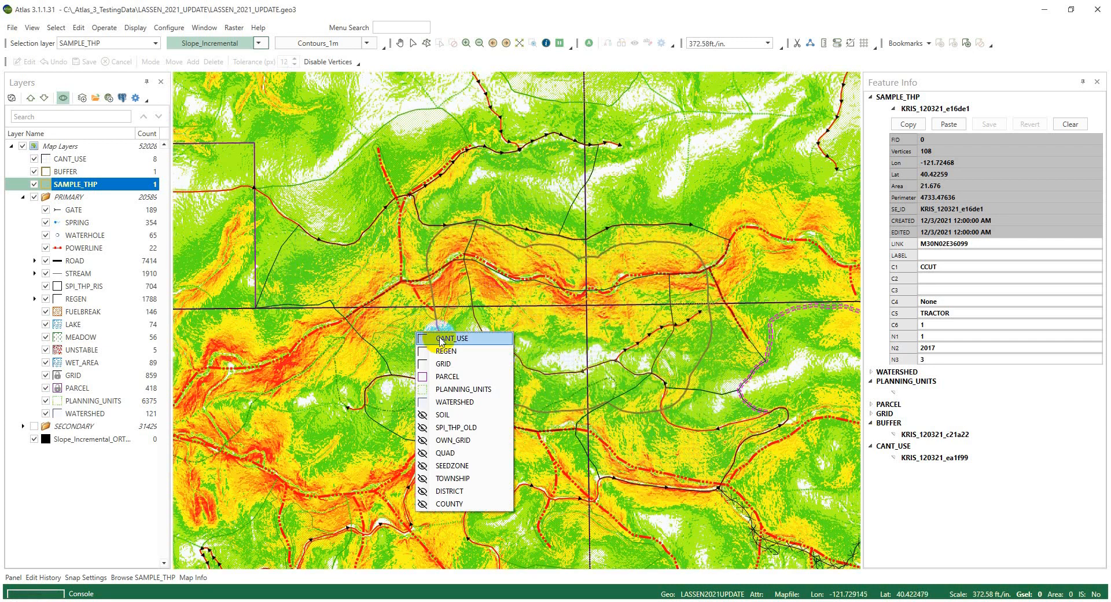
pyautogui.click(463, 389)
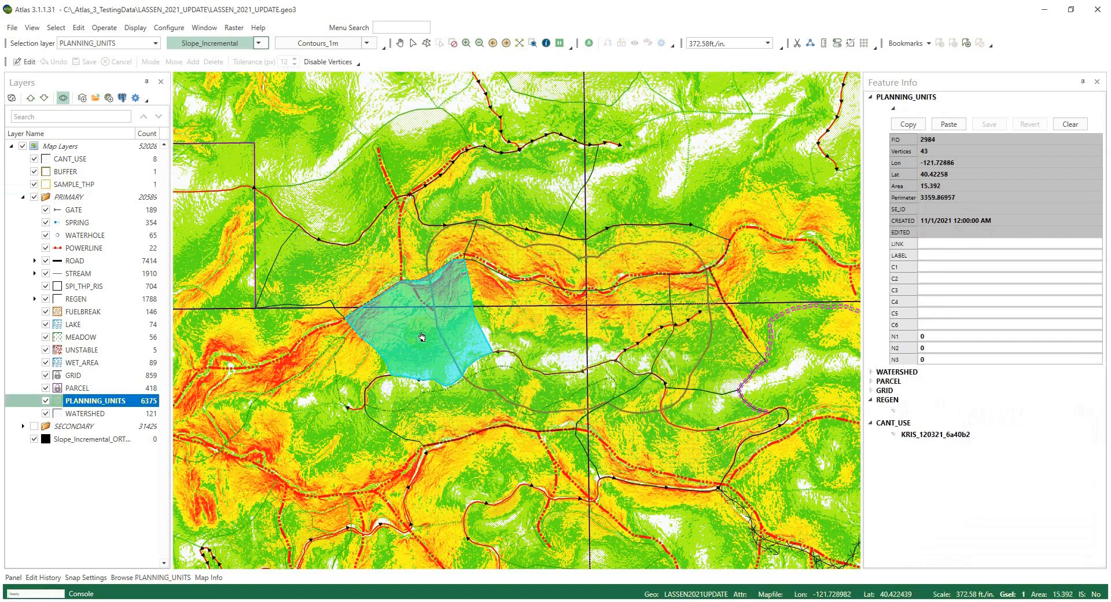
pyautogui.click(225, 44)
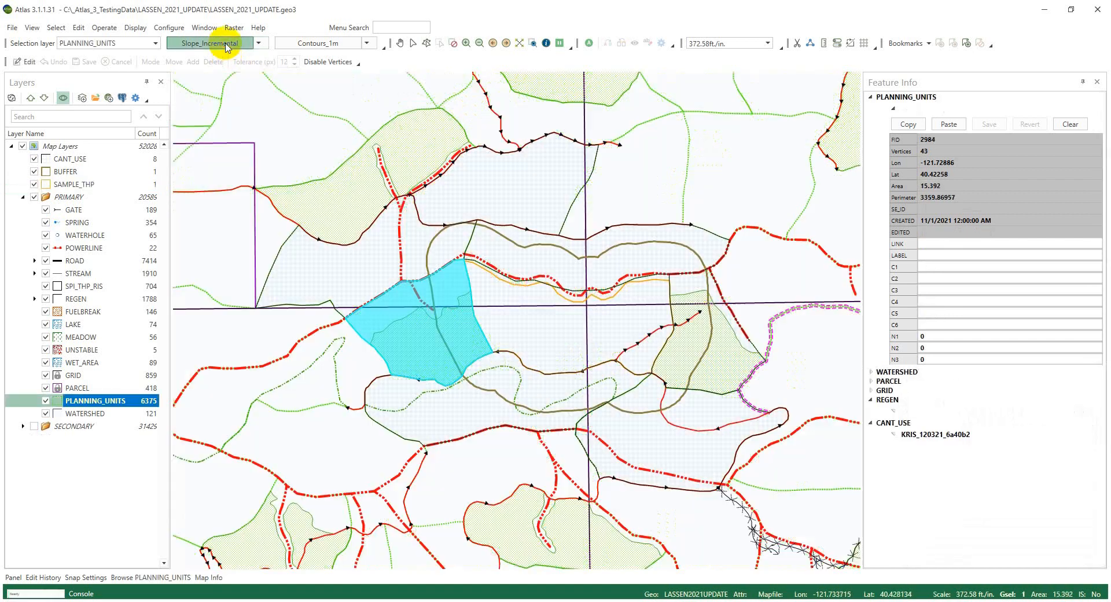
# Step: Select the unhatched planning unit just west of the CANT_USE area and display the Slope_Incremental raster beneath it
pyautogui.scroll(-1, 409, 315)
pyautogui.moveTo(293, 336); pyautogui.dragTo(432, 320)
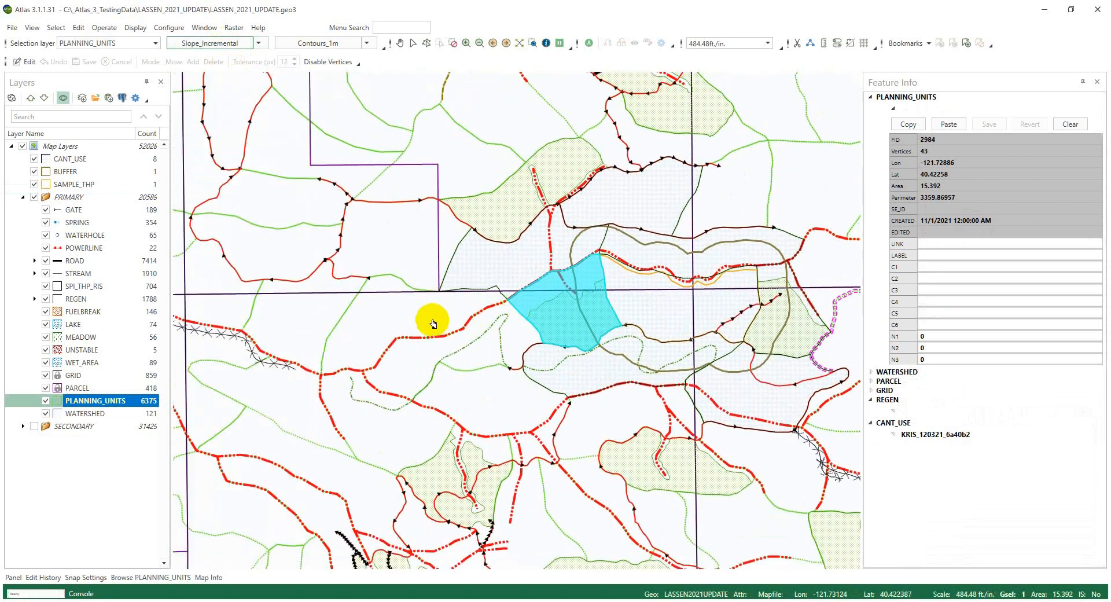
pyautogui.click(433, 323)
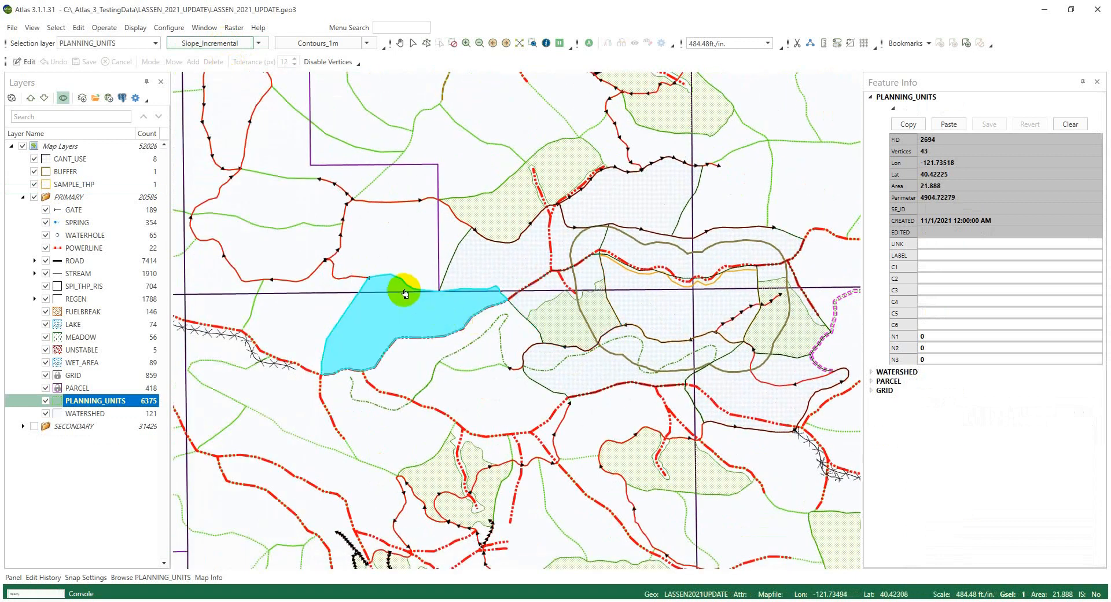
pyautogui.scroll(1, 379, 293)
pyautogui.click(220, 43)
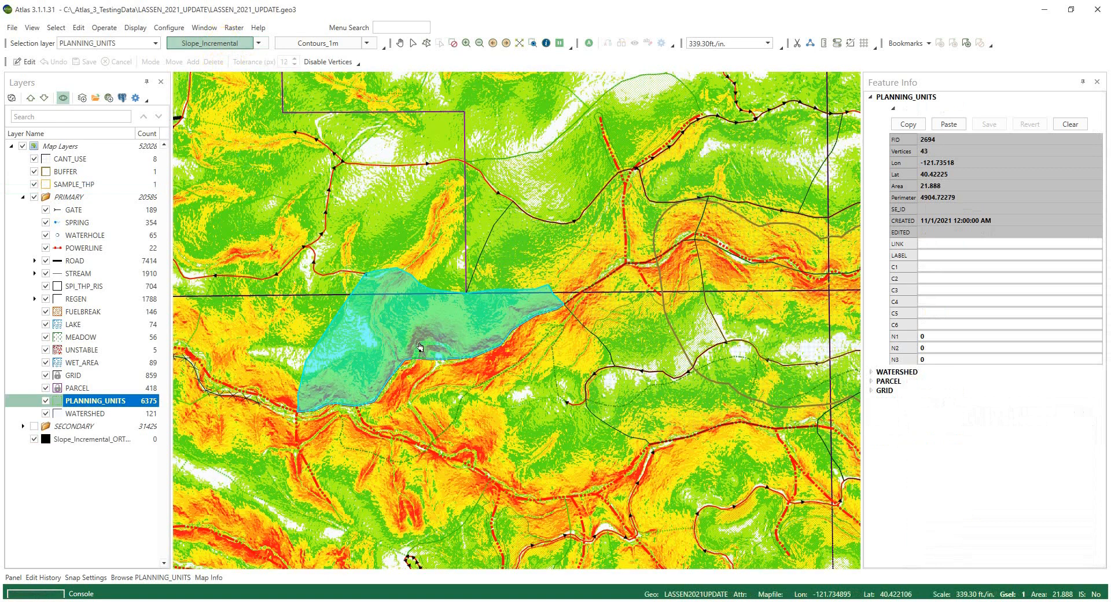